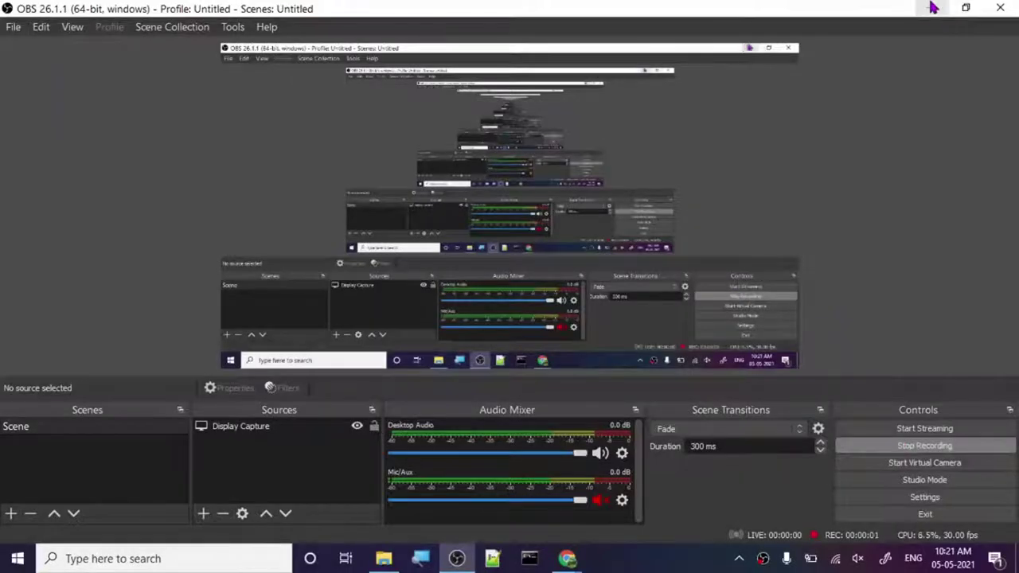
# Step: Open Google Trends' daily trending searches for the United States
pyautogui.click(933, 7)
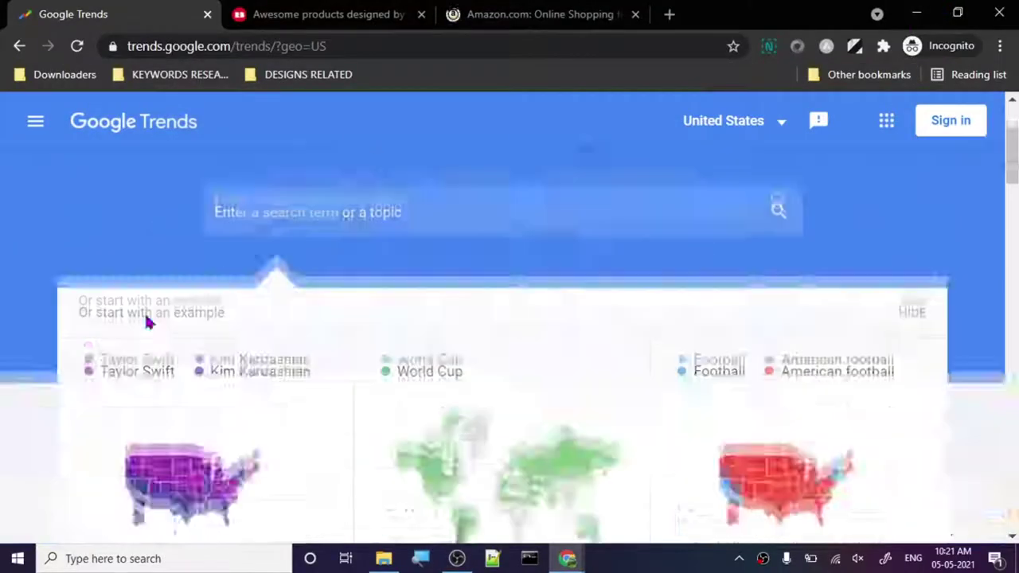
pyautogui.click(36, 123)
pyautogui.click(87, 264)
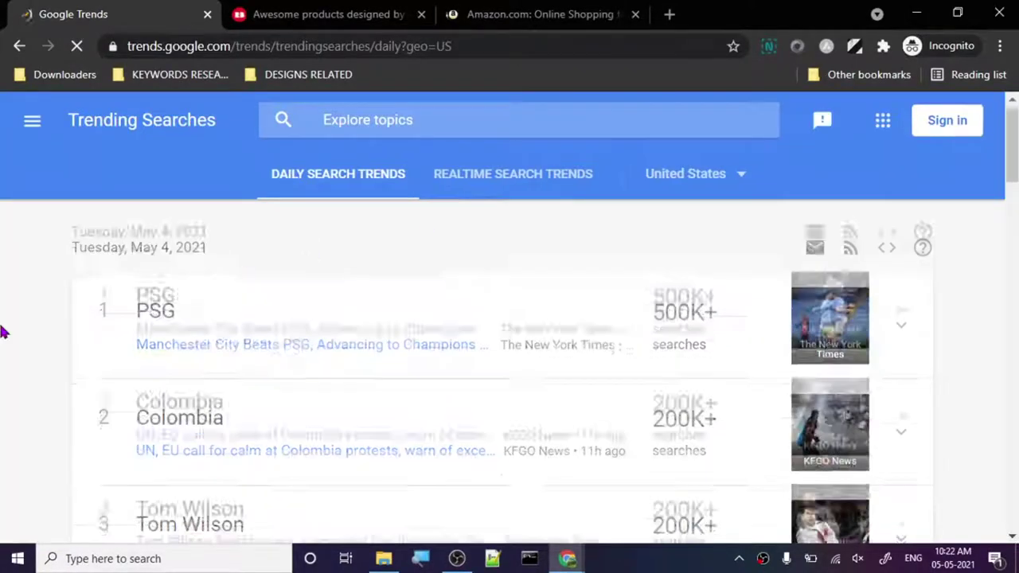
pyautogui.scroll(-5, 2, 332)
pyautogui.scroll(5, 2, 330)
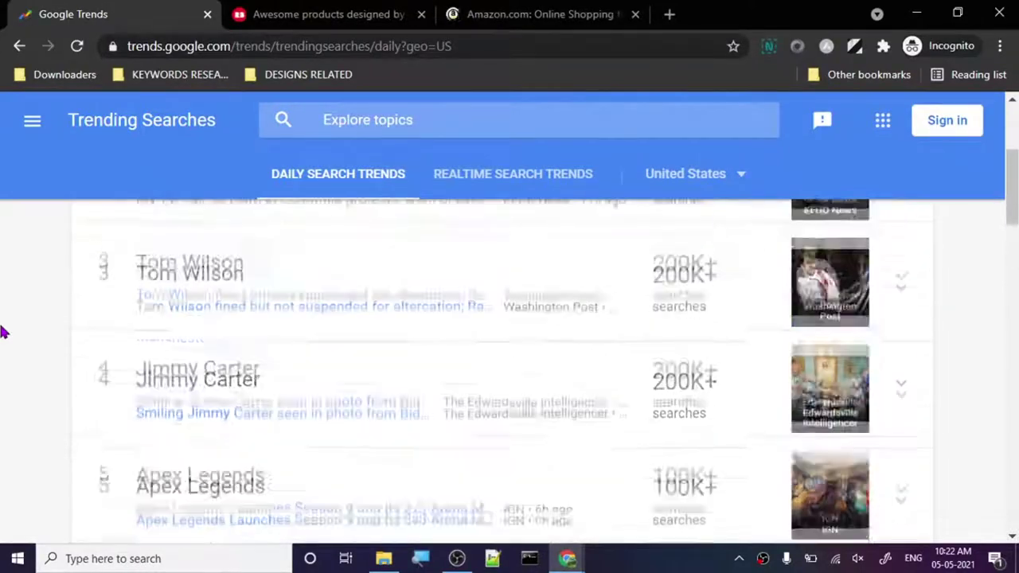
# Step: Expand the top trend PSG, select its name and paste it into Redbubble's product search
pyautogui.click(191, 316)
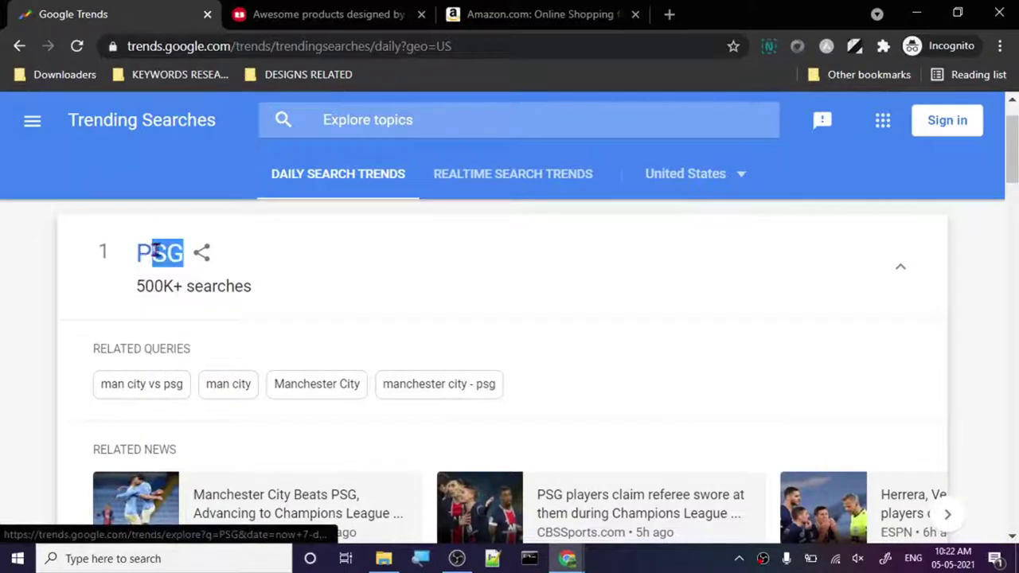
pyautogui.doubleClick(147, 261)
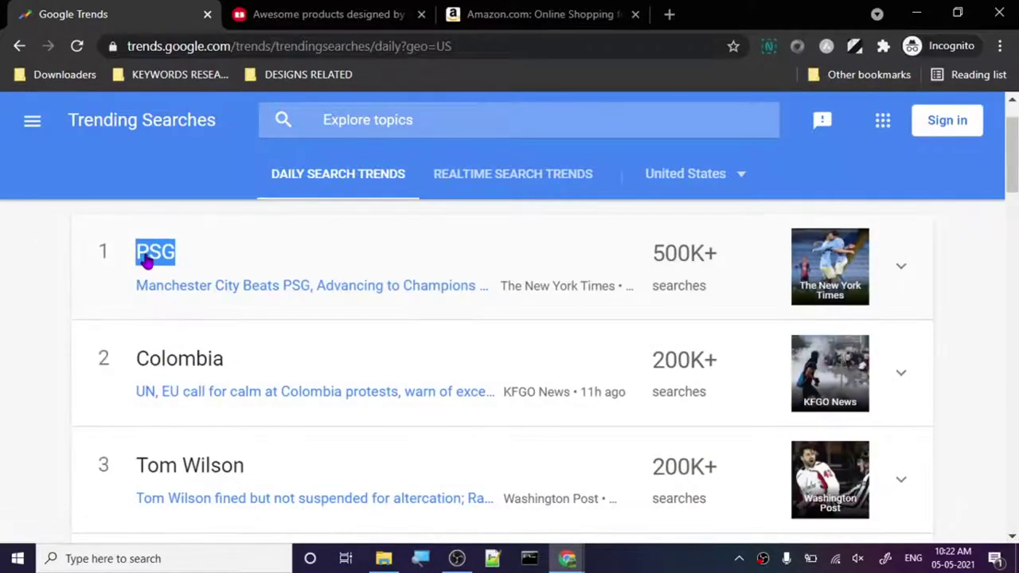
pyautogui.click(306, 9)
pyautogui.click(263, 165)
pyautogui.hotkey('ctrl', 'v')
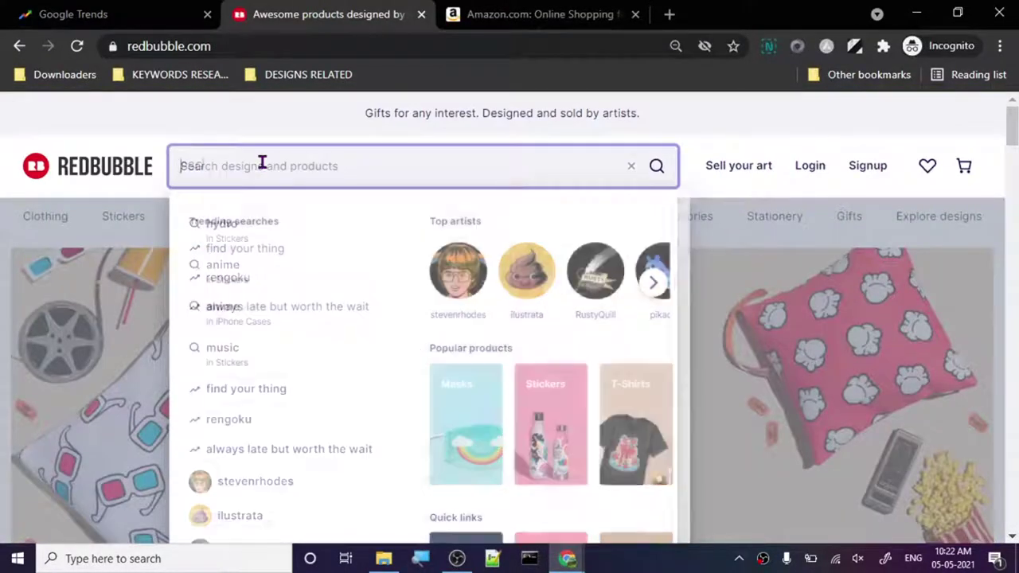
# Step: Search Redbubble for PSG sorted by Best Selling, and Google PSG in a new tab
pyautogui.press('Return')
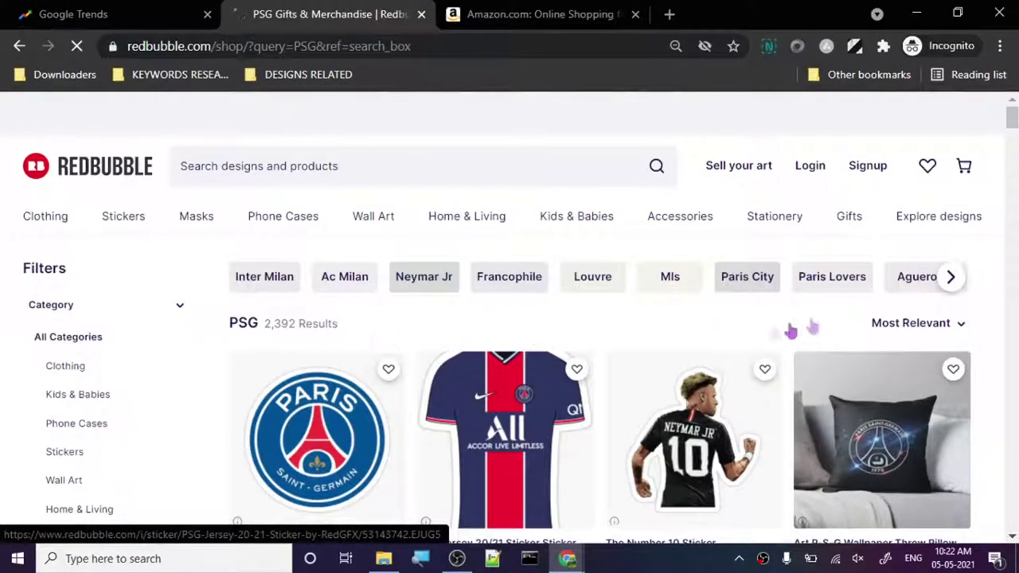
pyautogui.click(883, 322)
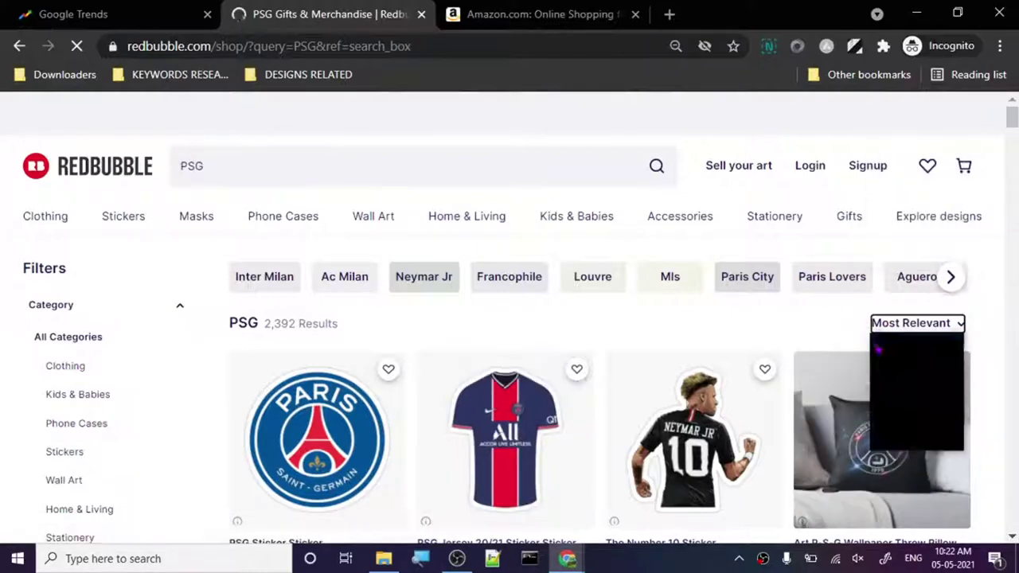
pyautogui.click(915, 433)
pyautogui.hotkey('ctrl', 't')
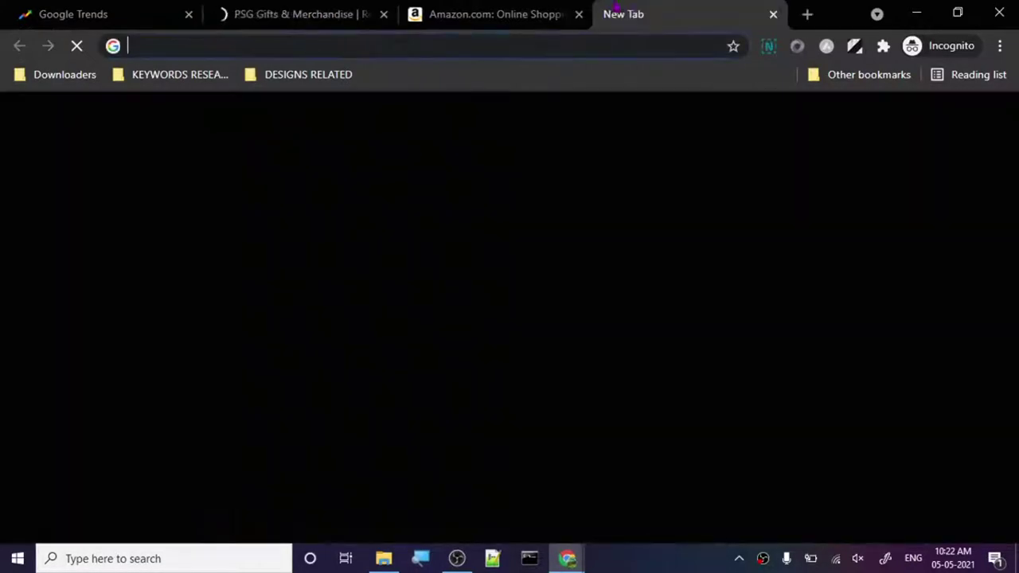
pyautogui.write('PSG')
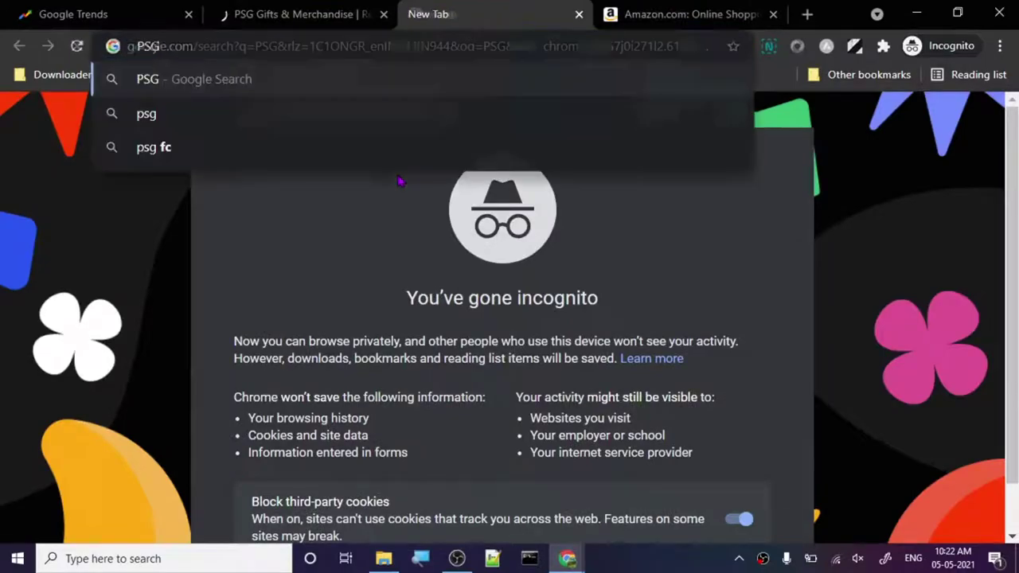
pyautogui.press('Return')
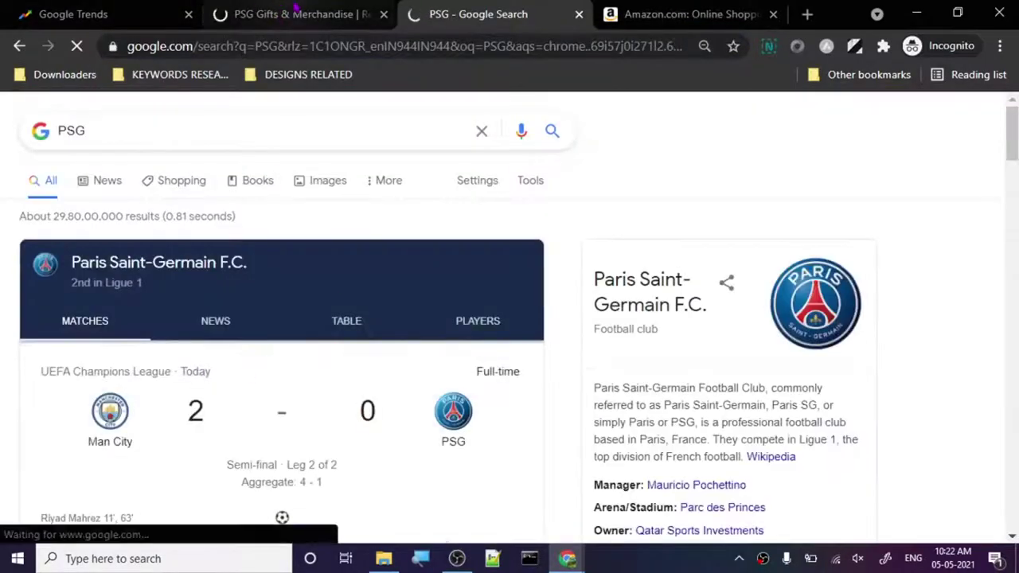
# Step: Browse the PSG best-selling results and open The Little Master Sticker in a new tab
pyautogui.click(293, 11)
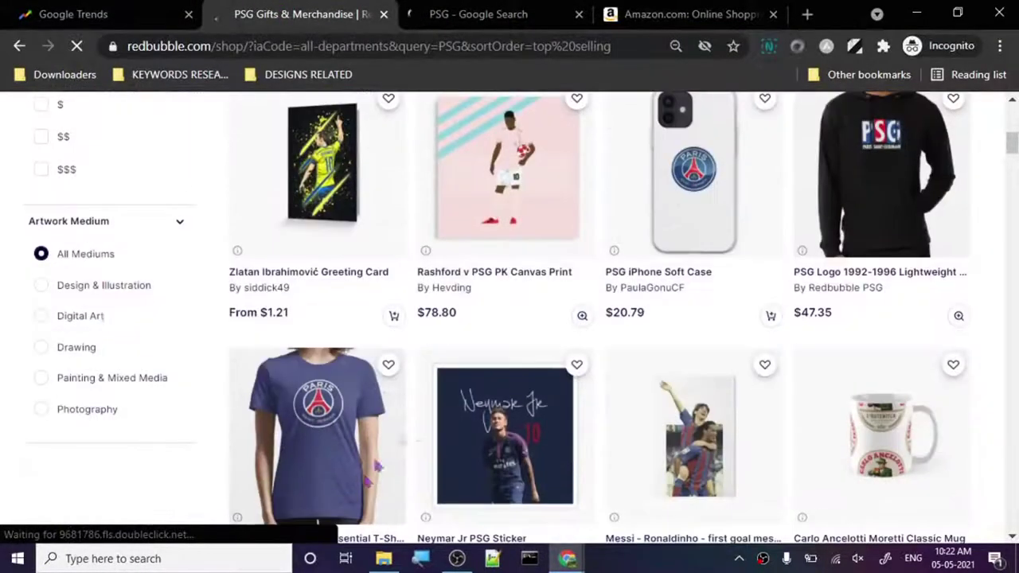
pyautogui.scroll(-7, 559, 339)
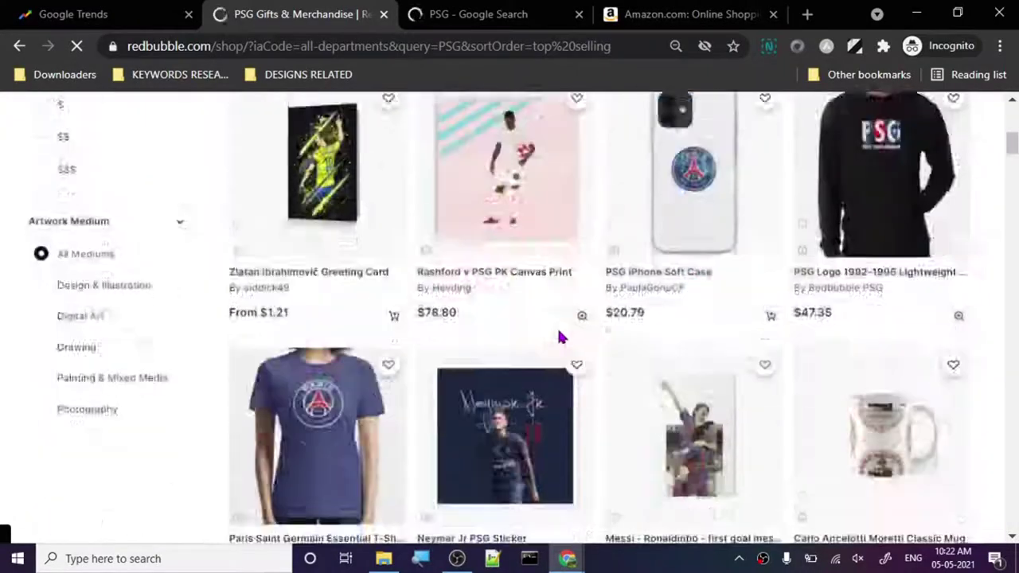
pyautogui.scroll(-3, 557, 336)
pyautogui.scroll(-1, 549, 350)
pyautogui.scroll(2, 525, 366)
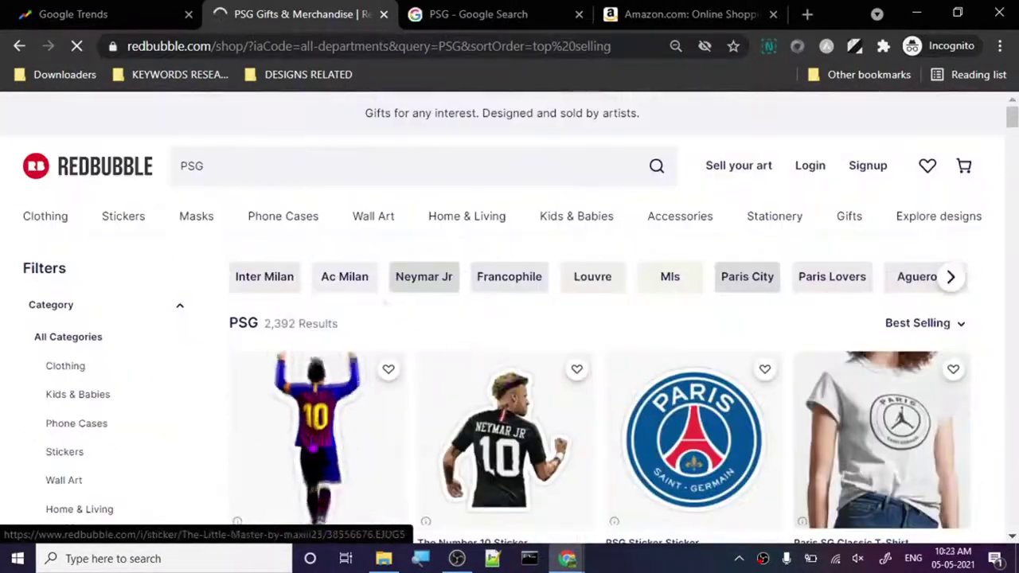
pyautogui.scroll(-1, 319, 438)
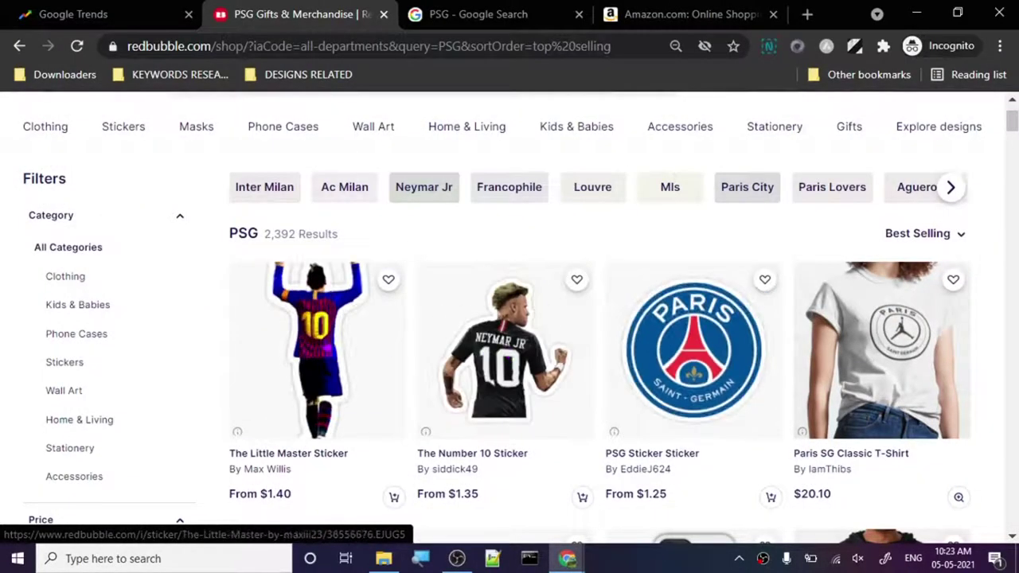
pyautogui.rightClick(325, 334)
pyautogui.click(503, 57)
# Step: Scroll through The Little Master Sticker page, reviewing its $2.80 price, details and tags
pyautogui.click(394, 9)
pyautogui.scroll(-5, 557, 261)
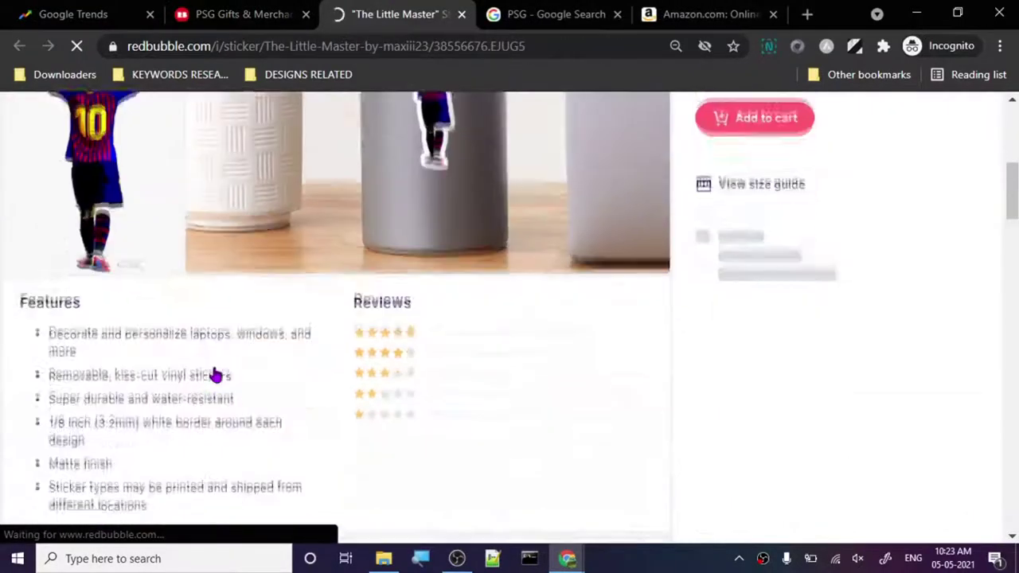
pyautogui.scroll(-5, 211, 375)
pyautogui.scroll(-3, 191, 401)
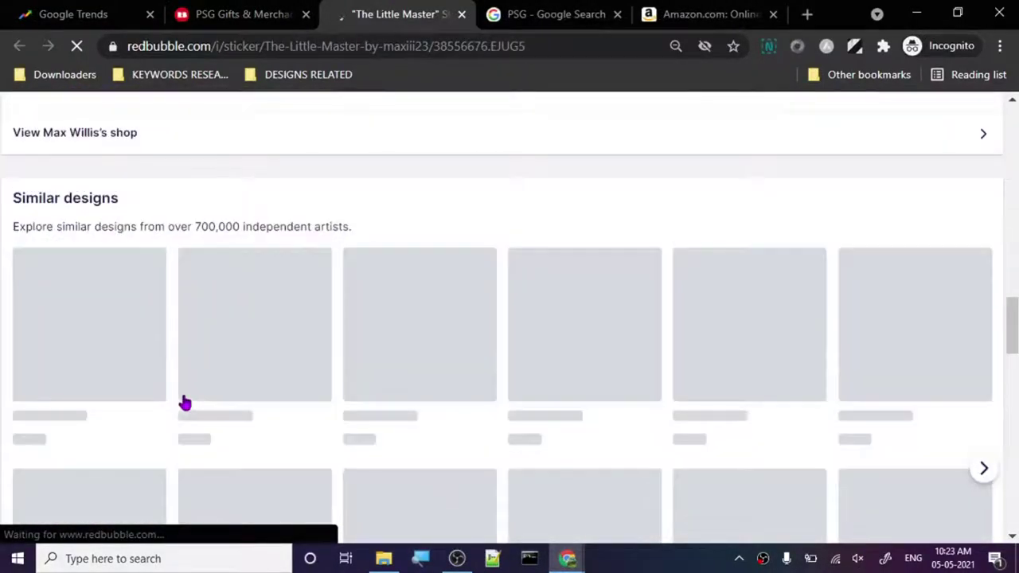
pyautogui.scroll(-5, 239, 340)
pyautogui.scroll(-5, 239, 341)
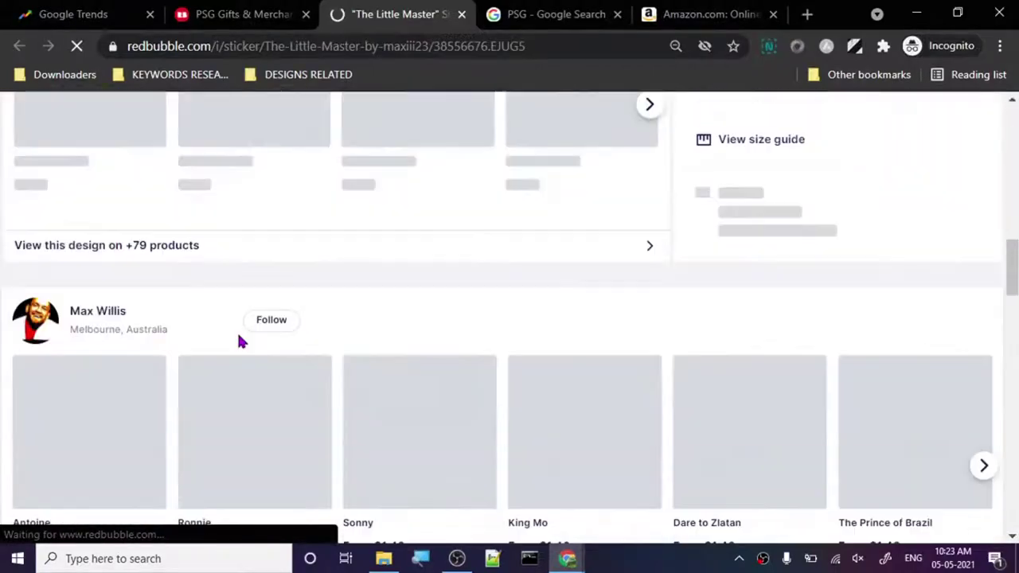
pyautogui.scroll(-3, 128, 315)
pyautogui.scroll(-5, 128, 314)
pyautogui.scroll(-2, 129, 315)
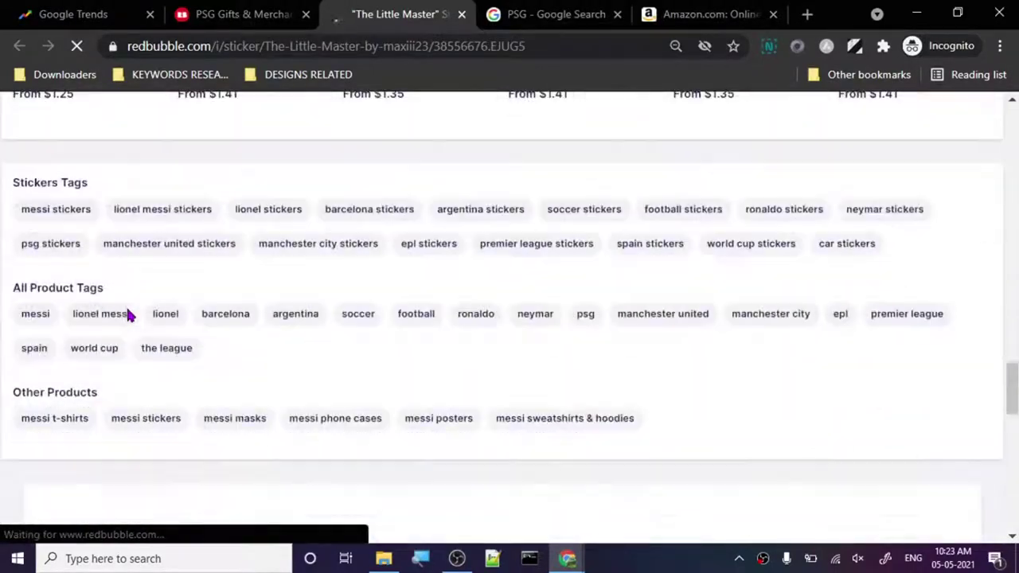
pyautogui.scroll(-5, 418, 336)
pyautogui.scroll(4, 418, 336)
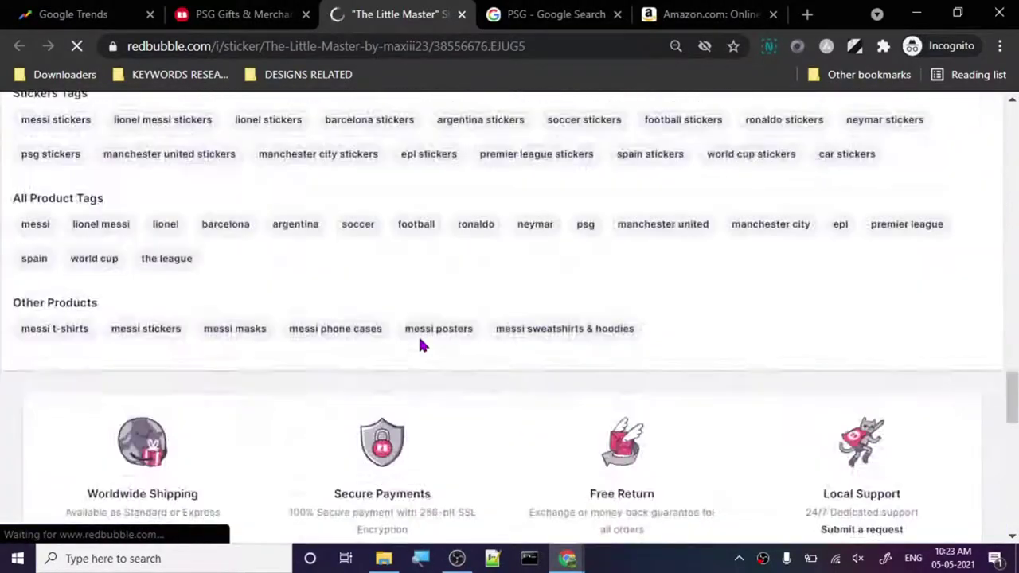
pyautogui.scroll(5, 419, 337)
pyautogui.scroll(5, 420, 346)
pyautogui.scroll(5, 421, 347)
pyautogui.scroll(4, 420, 346)
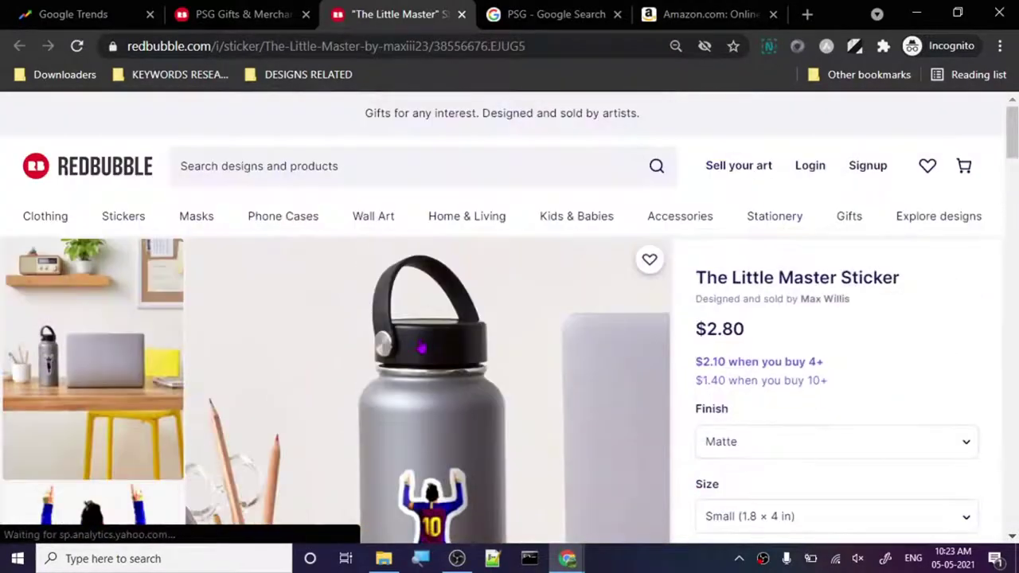
pyautogui.scroll(-3, 420, 346)
pyautogui.scroll(-3, 420, 346)
pyautogui.scroll(6, 420, 347)
pyautogui.scroll(-2, 421, 347)
pyautogui.scroll(2, 421, 347)
# Step: In Google Trends, expand the Tom Wilson trend to read its related news
pyautogui.click(80, 13)
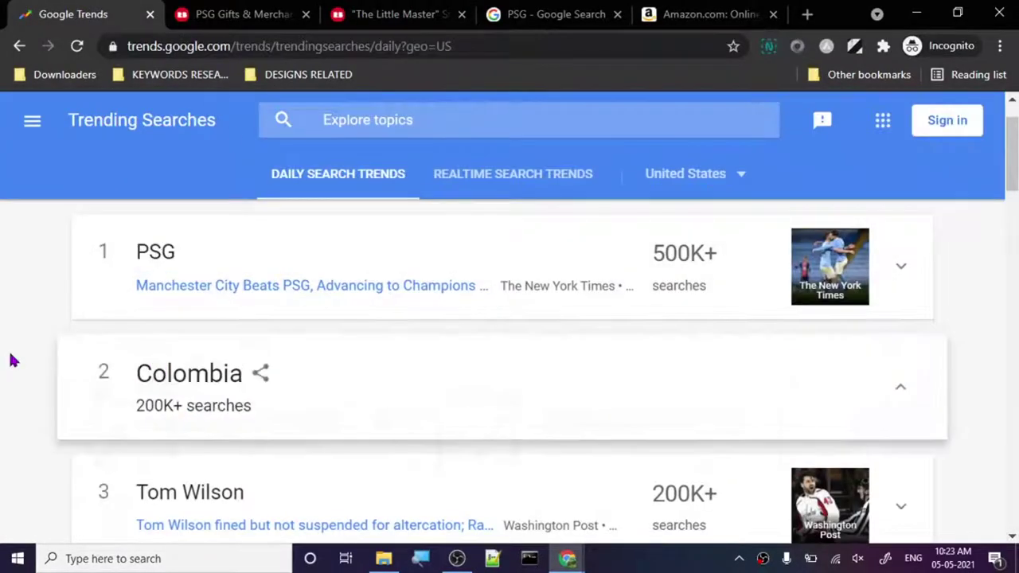
pyautogui.scroll(-2, 12, 360)
pyautogui.scroll(-1, 12, 360)
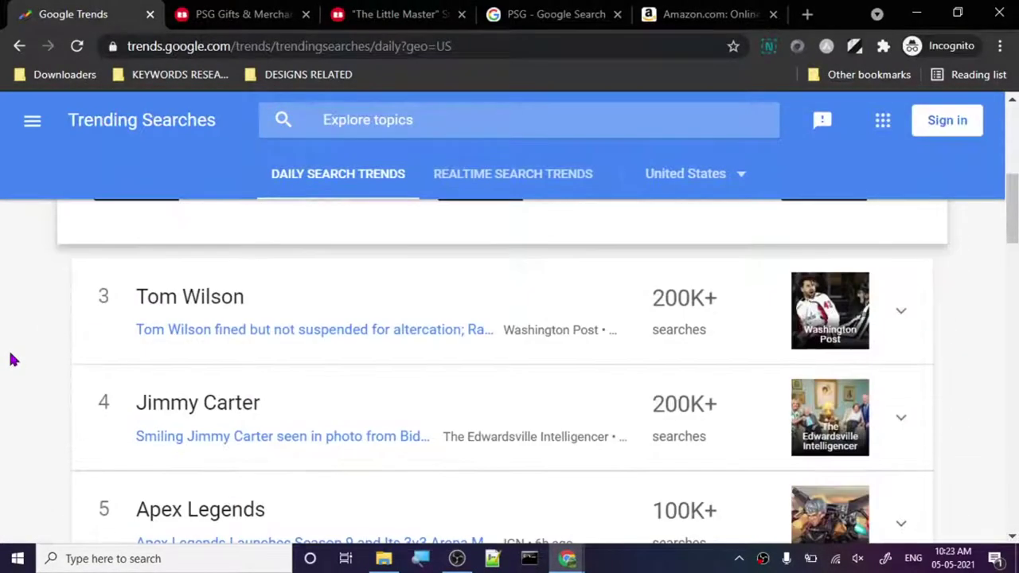
pyautogui.click(193, 298)
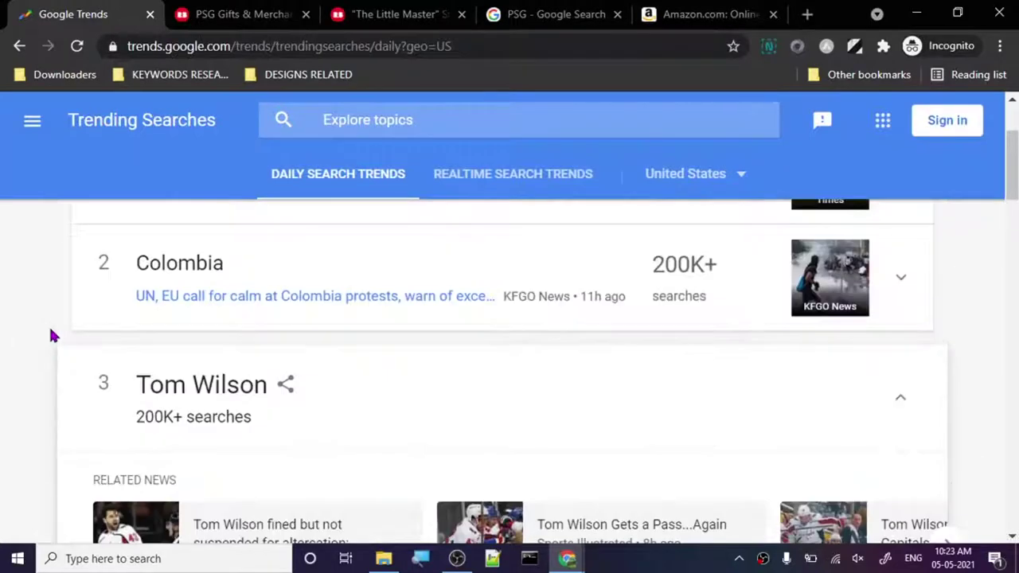
# Step: Back on Redbubble, select the PSG search term and open a blank browser tab
pyautogui.click(269, 8)
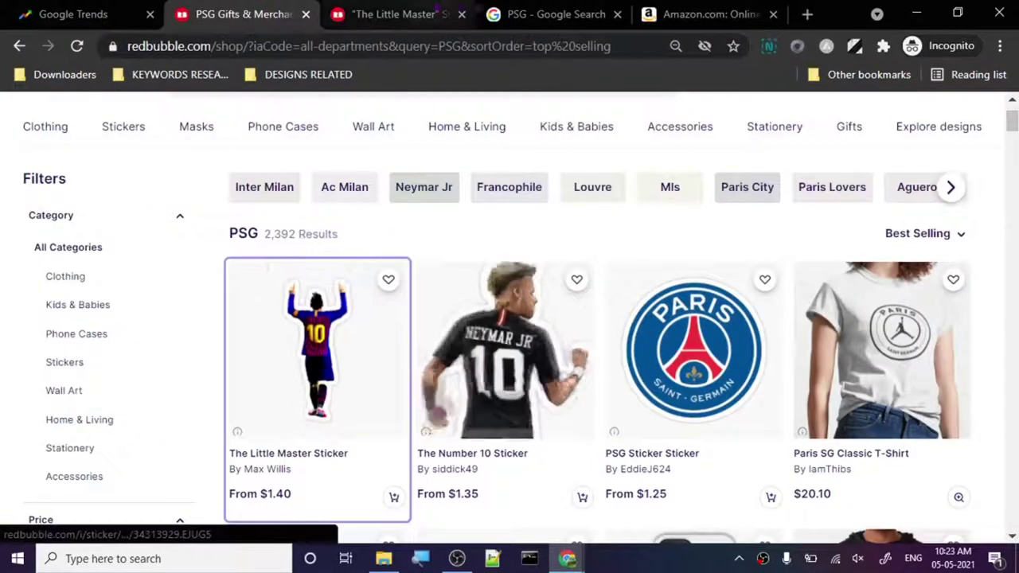
pyautogui.scroll(1, 358, 318)
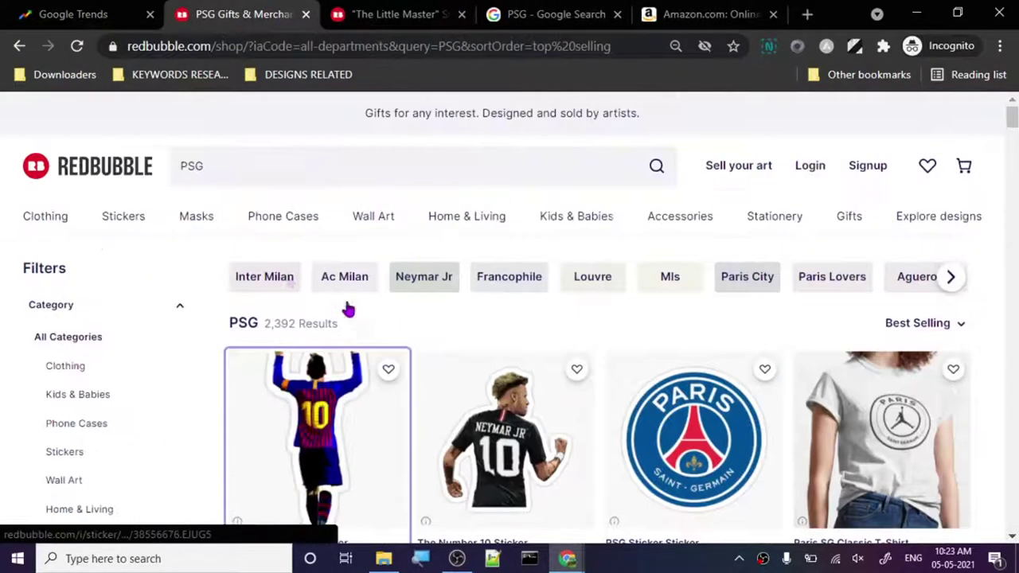
pyautogui.click(215, 167)
pyautogui.hotkey('ctrl', 't')
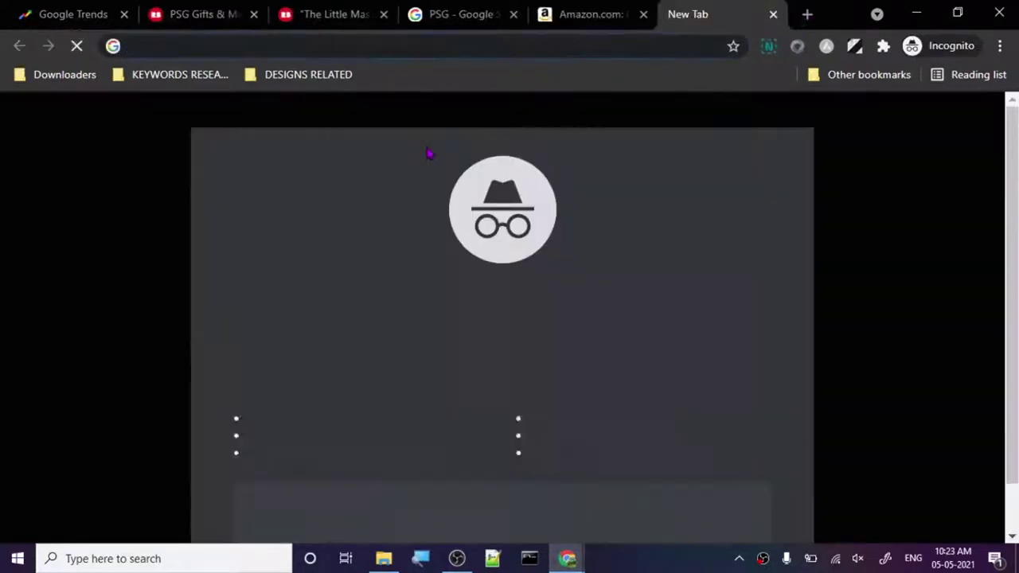
# Step: Load canva.com in the new tab, reposition it, then close that tab
pyautogui.write('canva.com')
pyautogui.press('Return')
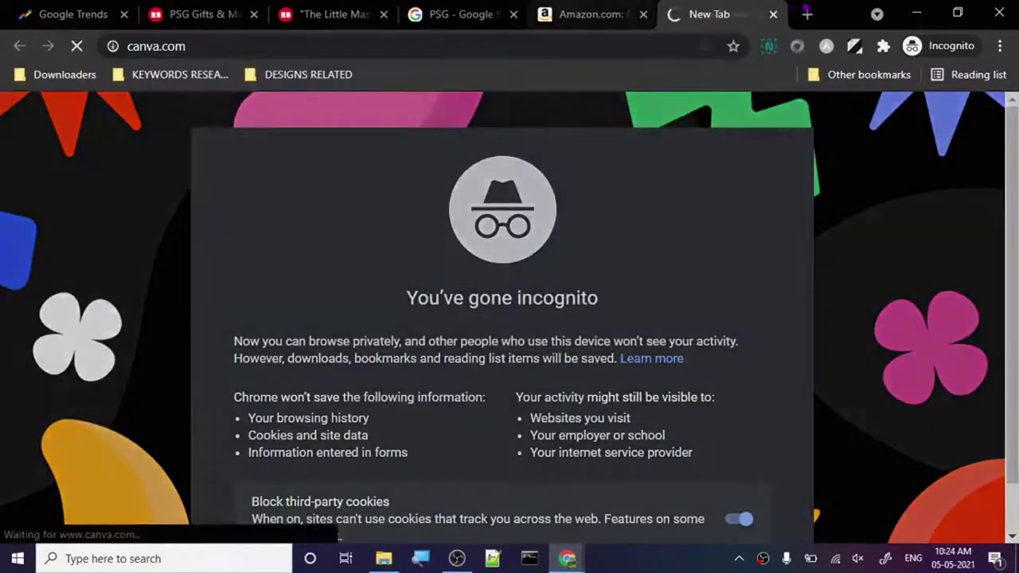
pyautogui.moveTo(689, 14); pyautogui.dragTo(335, 14)
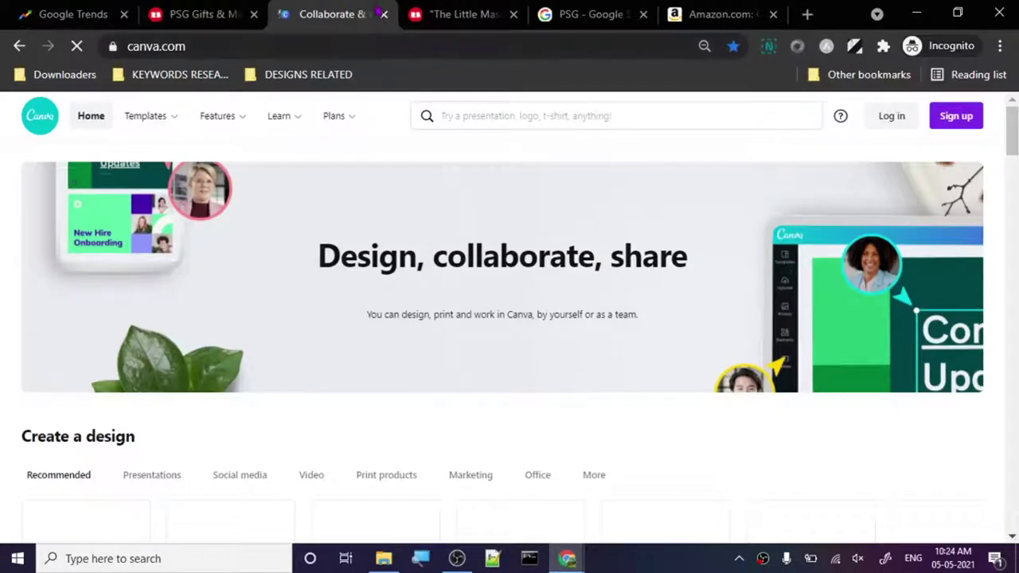
pyautogui.click(383, 13)
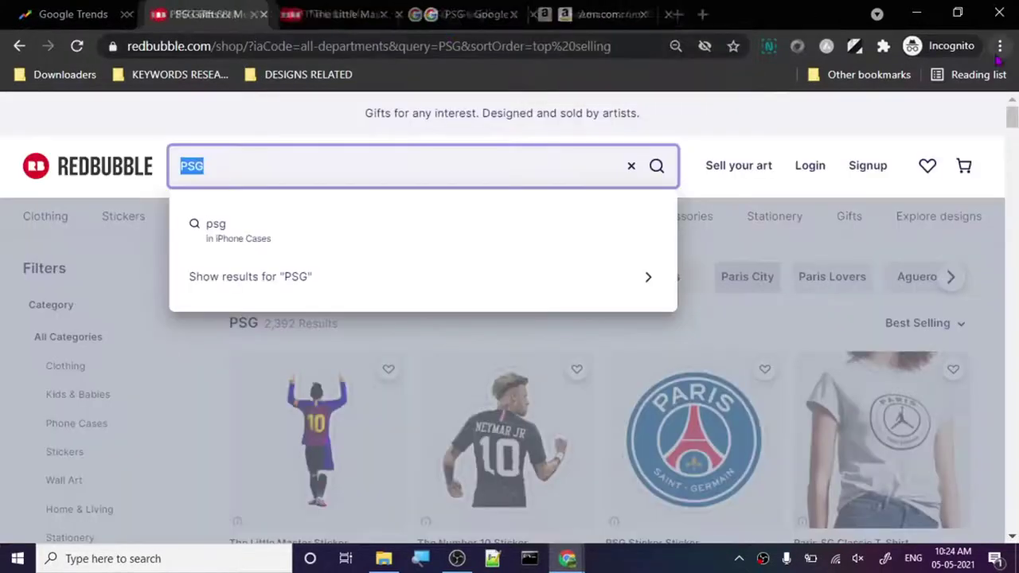
# Step: Open Canva in a new regular Chrome window and minimize it
pyautogui.click(951, 45)
pyautogui.click(999, 45)
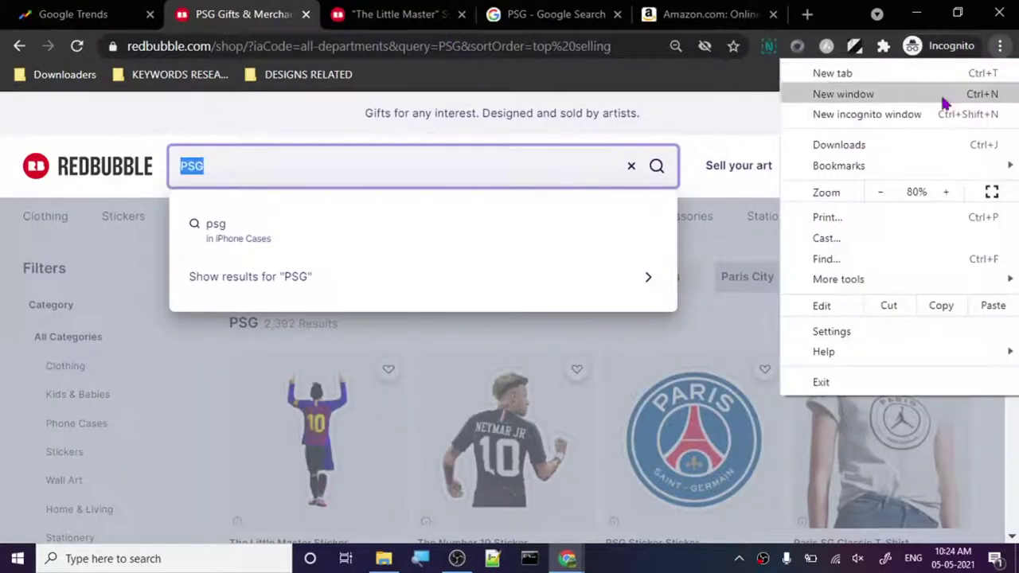
pyautogui.click(939, 94)
pyautogui.write('canva.com')
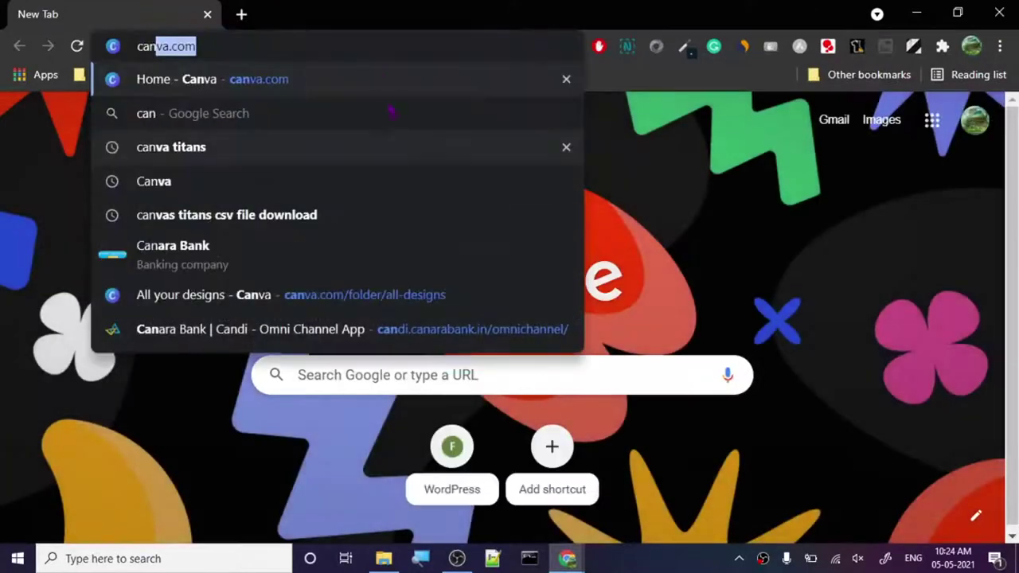
pyautogui.press('Return')
pyautogui.click(916, 11)
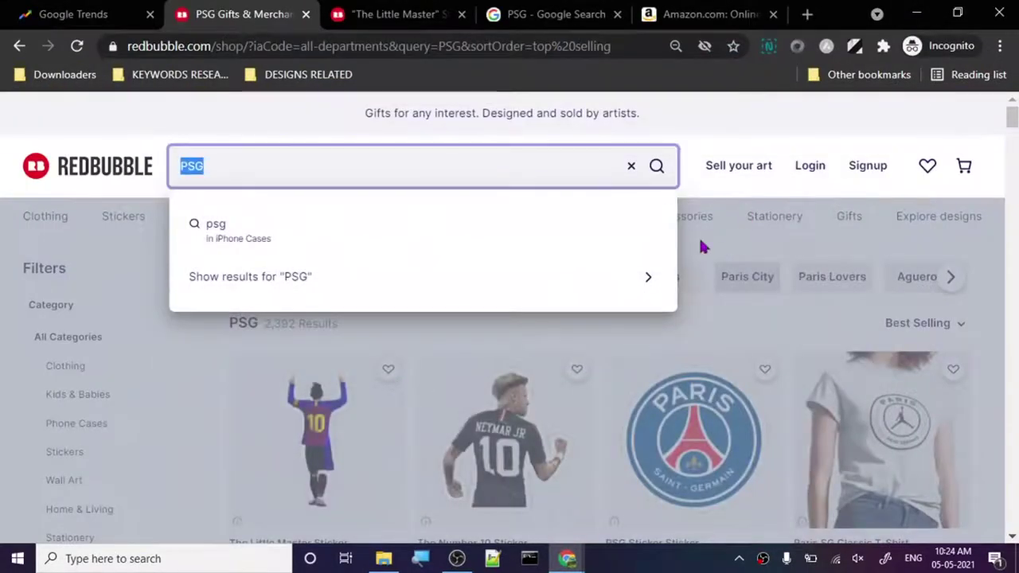
# Step: Dismiss Redbubble's search suggestions and bring the Canva window forward from the taskbar
pyautogui.click(703, 248)
pyautogui.scroll(-3, 531, 340)
pyautogui.scroll(2, 467, 380)
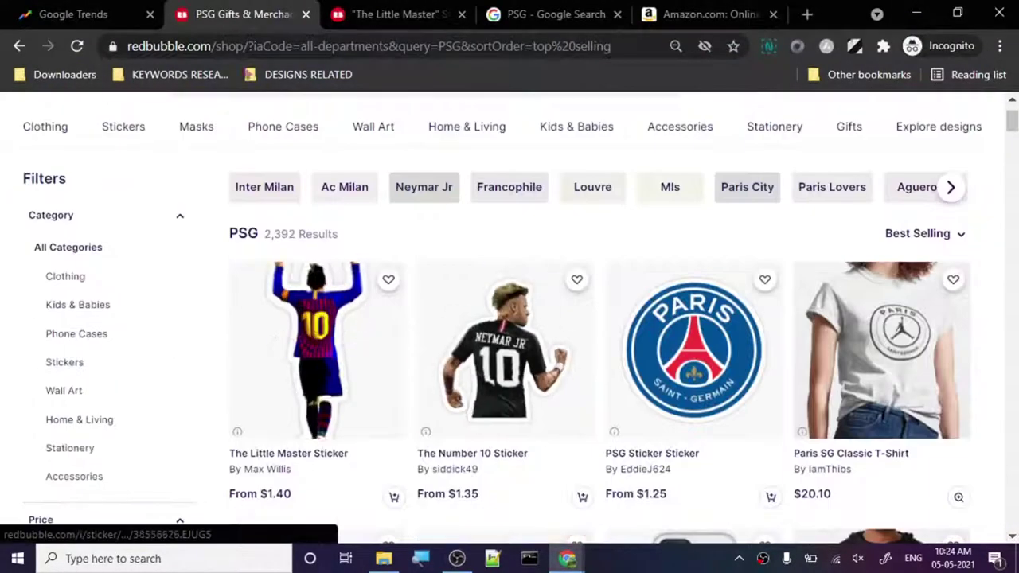
pyautogui.moveTo(579, 560)
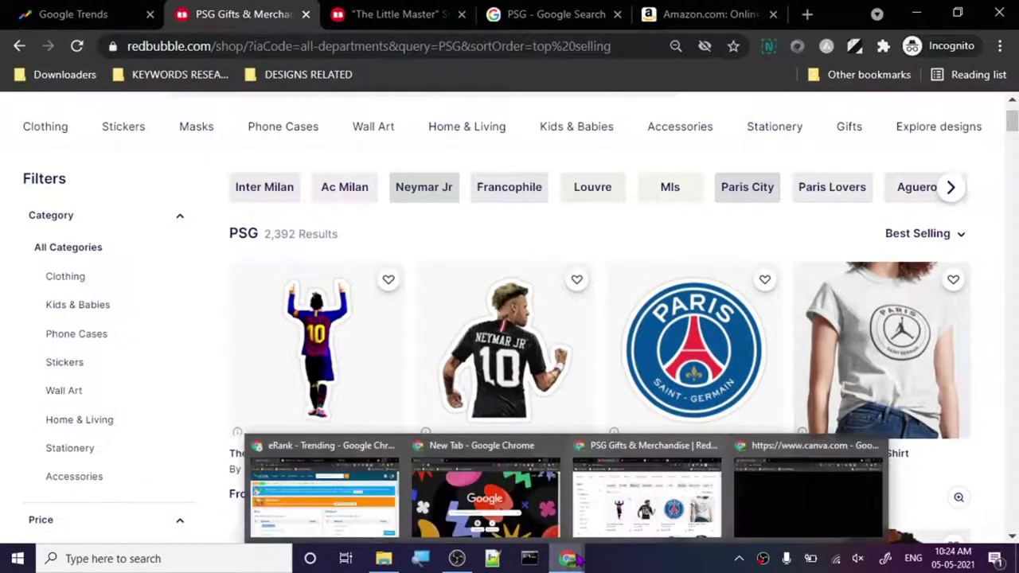
pyautogui.click(786, 520)
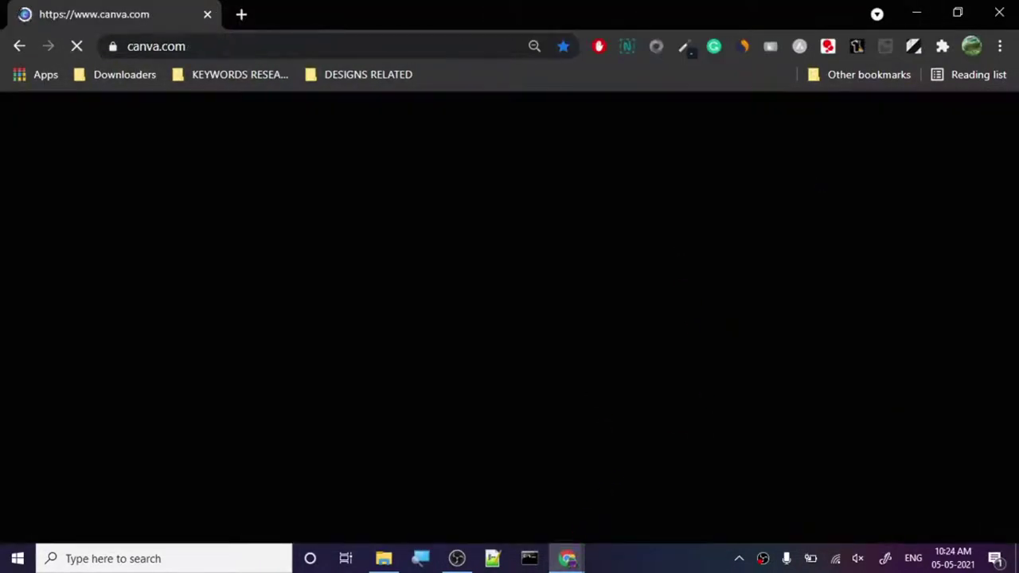
# Step: Return to the Redbubble PSG results window, then switch to the Google Trends tab
pyautogui.moveTo(567, 558)
pyautogui.click(580, 518)
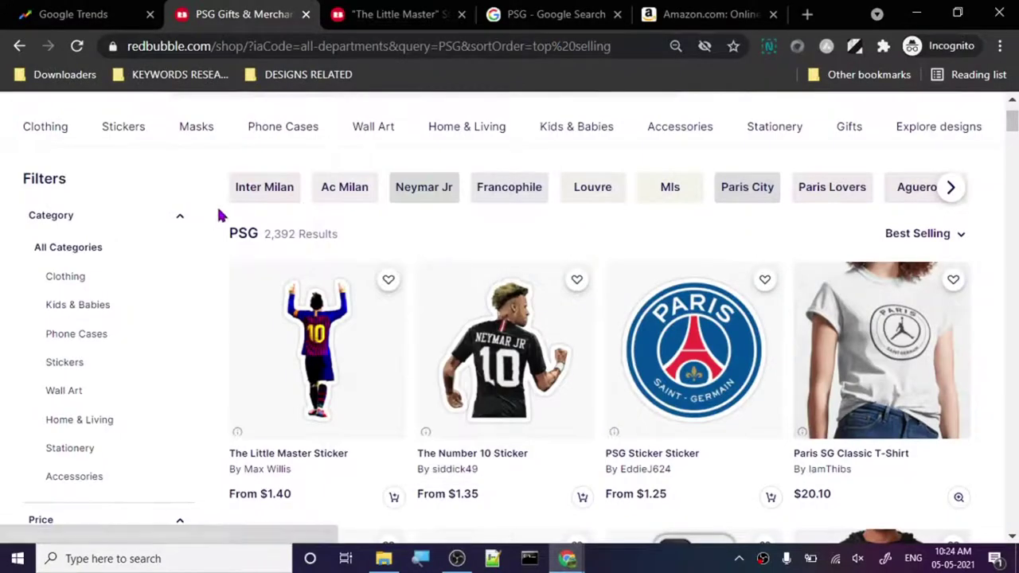
pyautogui.scroll(-4, 218, 210)
pyautogui.scroll(-3, 218, 210)
pyautogui.moveTo(566, 558)
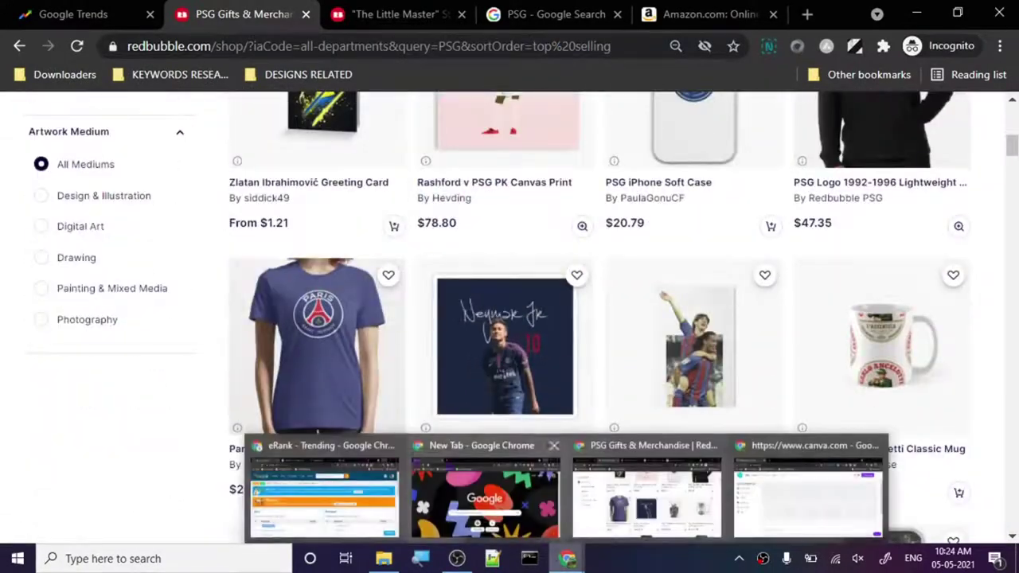
pyautogui.scroll(7, 218, 199)
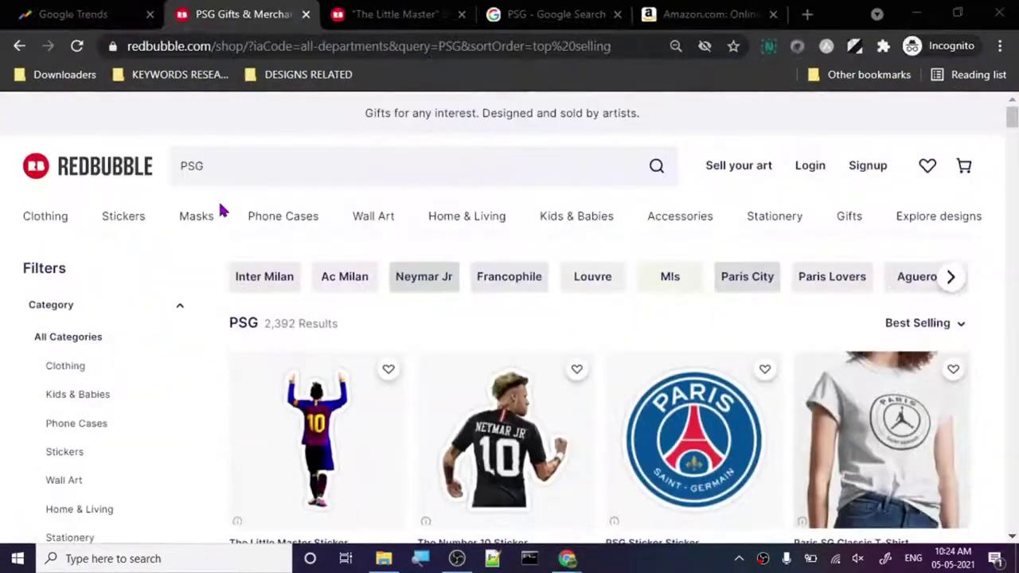
pyautogui.hotkey('ctrl', 'pageup')
# Step: Expand the Jimmy Carter trend and copy its title text
pyautogui.scroll(-5, 2, 357)
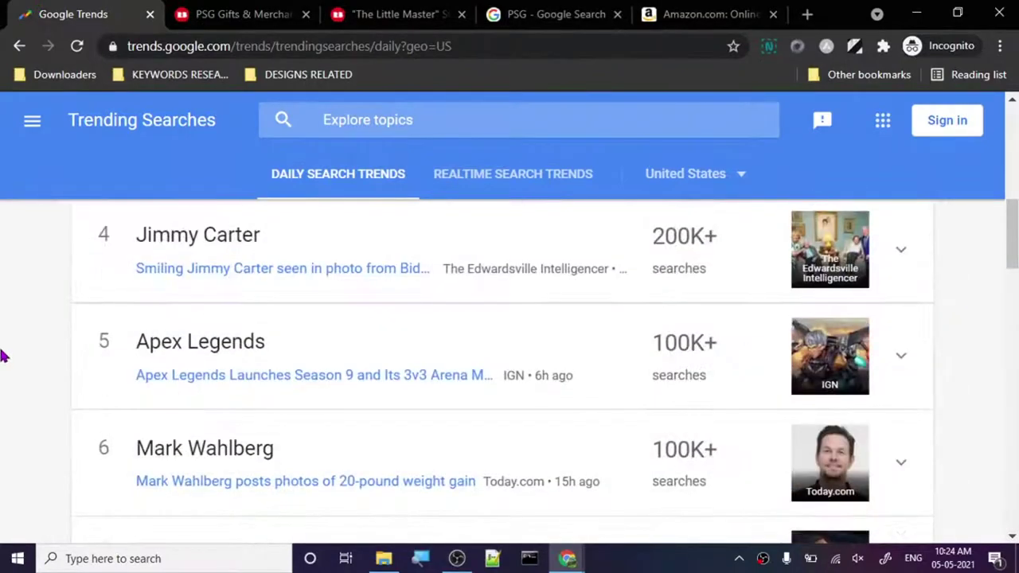
pyautogui.scroll(6, 5, 228)
pyautogui.scroll(-5, 34, 353)
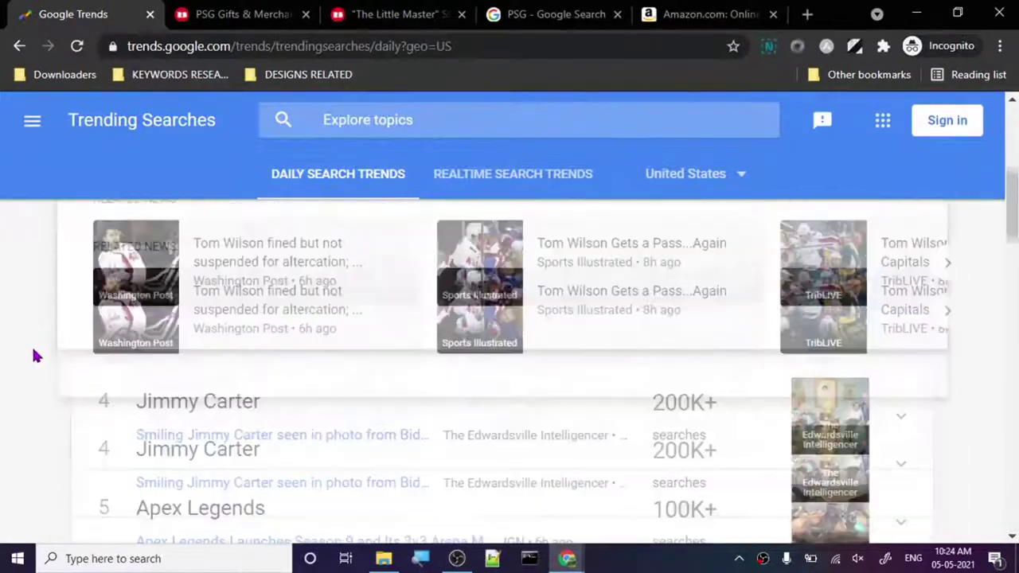
pyautogui.click(310, 327)
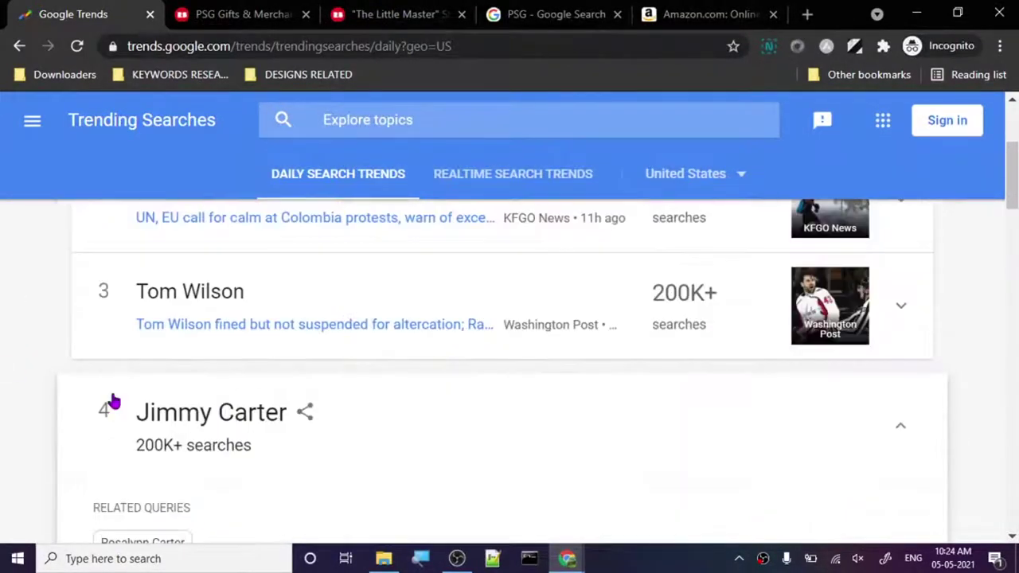
pyautogui.moveTo(336, 419); pyautogui.dragTo(158, 411)
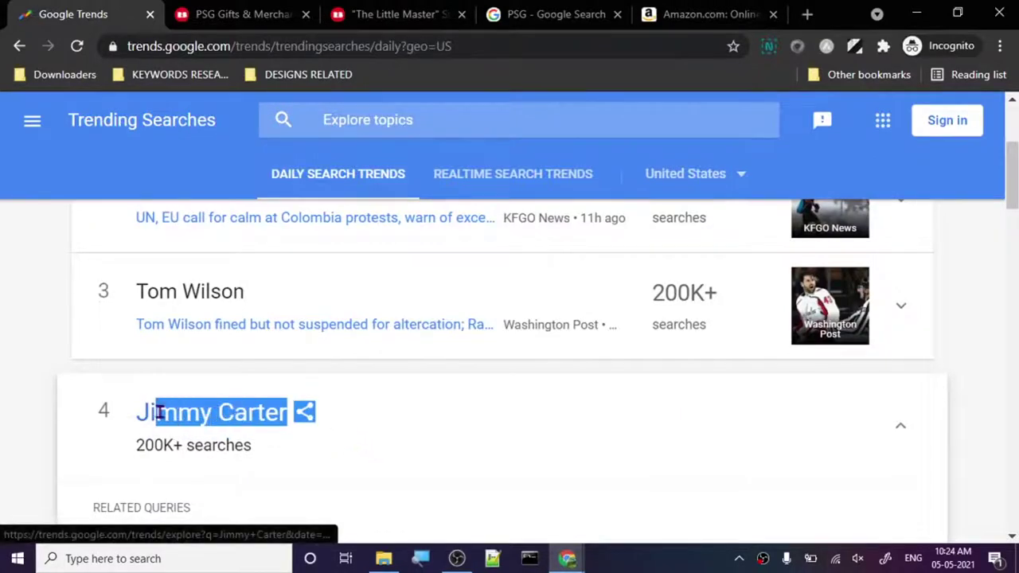
pyautogui.click(143, 411)
pyautogui.rightClick(166, 405)
pyautogui.click(207, 416)
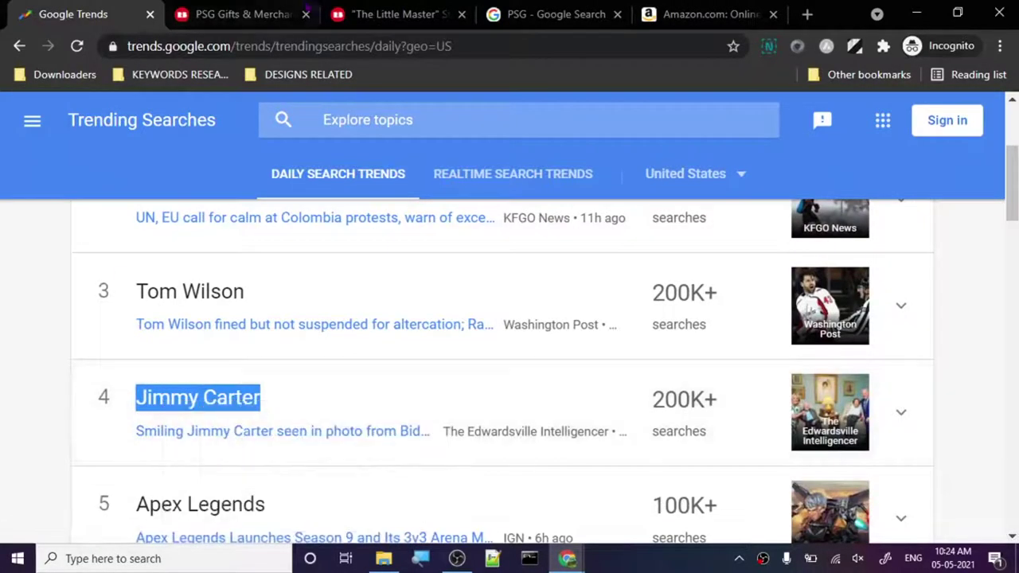
# Step: Go back to the Redbubble PSG results and select the search field text
pyautogui.click(437, 14)
pyautogui.hotkey('ctrl', 'shift', 'Tab')
pyautogui.click(303, 180)
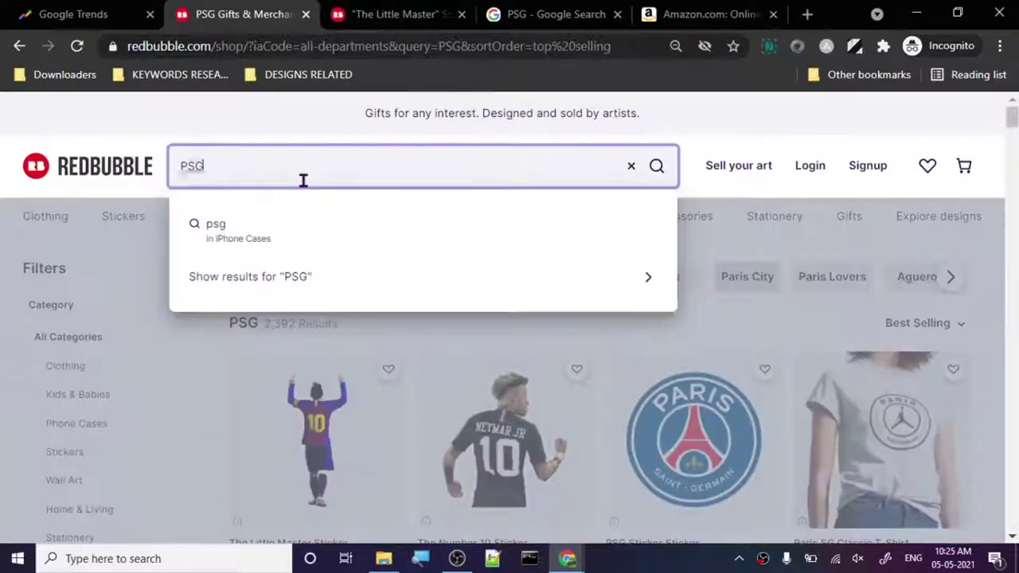
pyautogui.write('Jimmy Carter')
# Step: Search Jimmy Carter on Redbubble and Google, closing The Little Master page
pyautogui.press('Return')
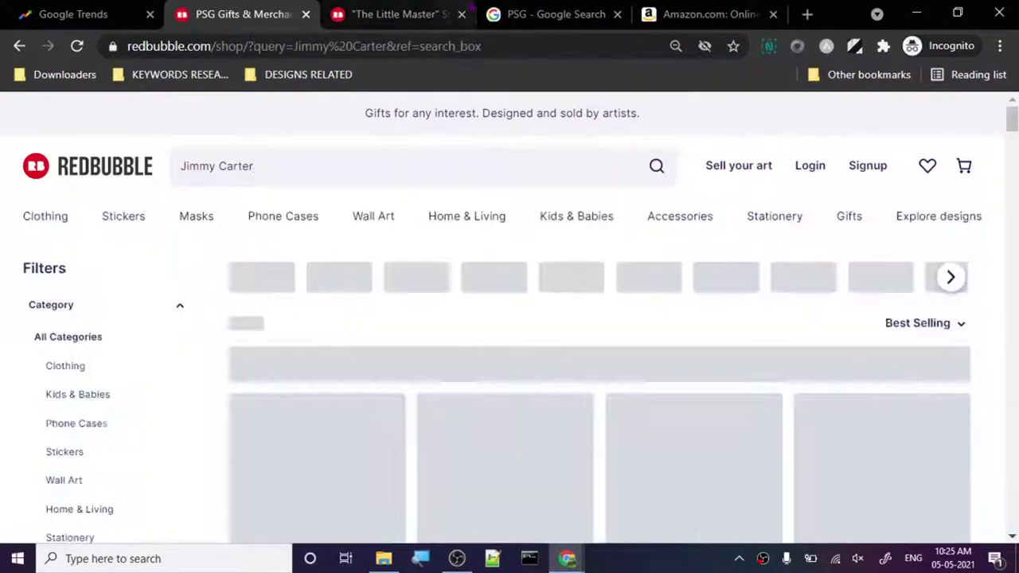
pyautogui.click(446, 16)
pyautogui.click(462, 14)
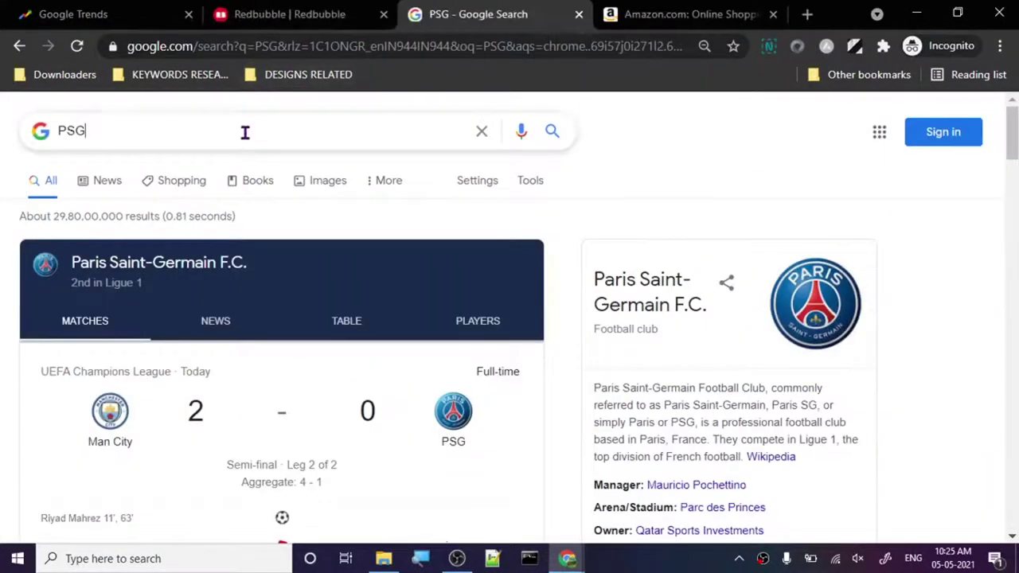
pyautogui.click(245, 132)
pyautogui.write('Jimmy Carter')
pyautogui.press('Return')
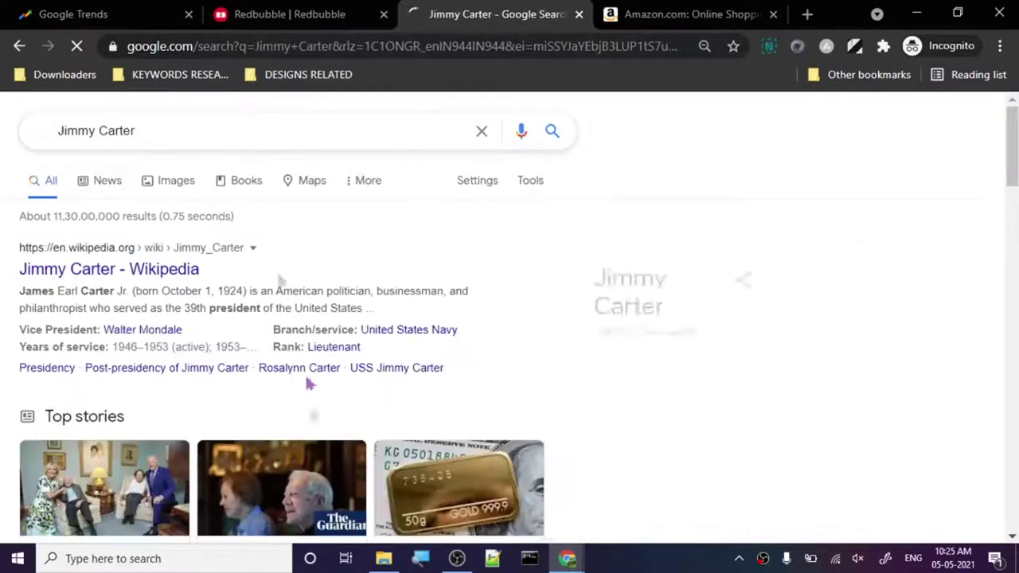
# Step: Clear Jimmy Carter from Redbubble's search to reset results, then switch to Google Trends
pyautogui.click(274, 9)
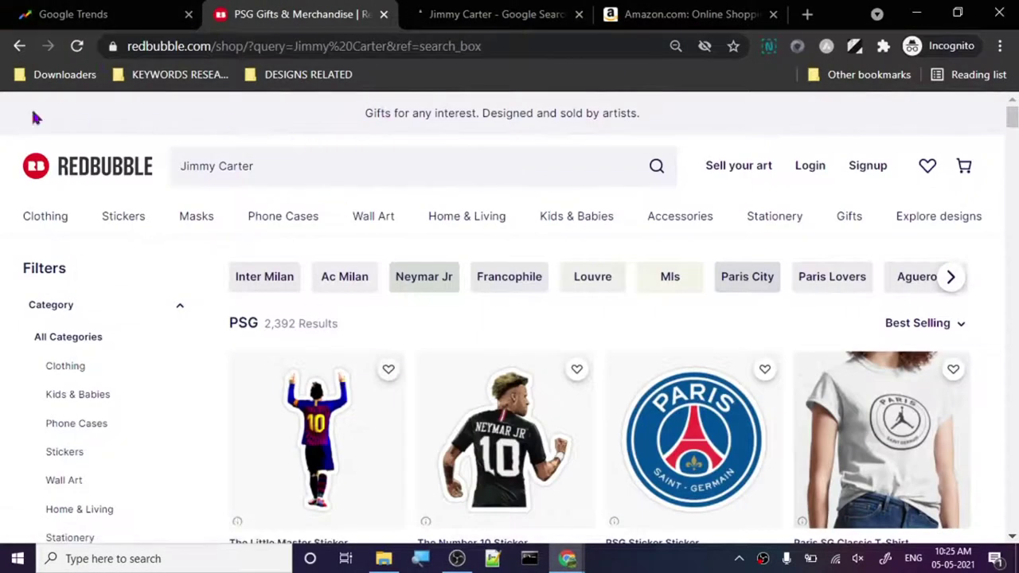
pyautogui.click(270, 167)
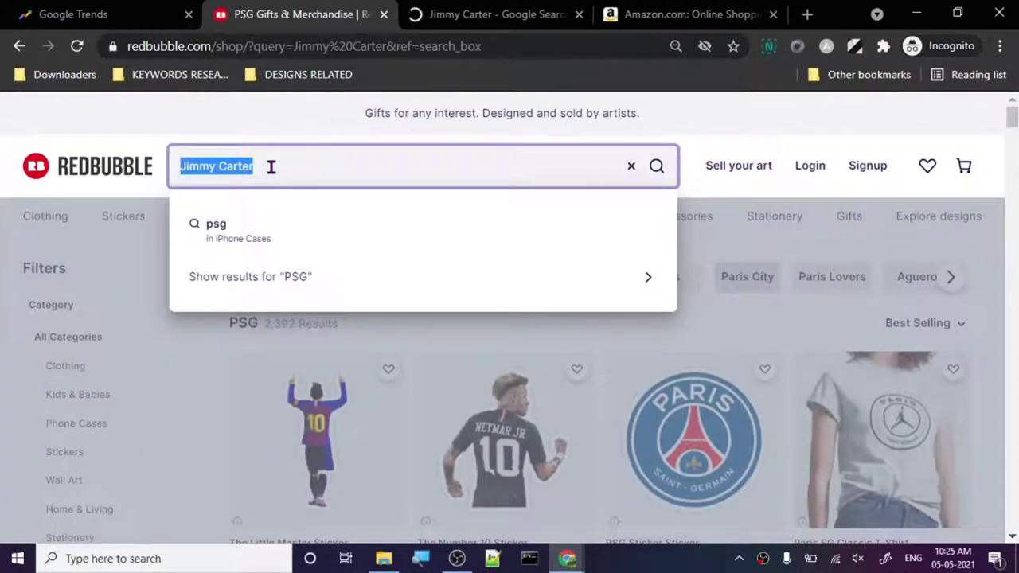
pyautogui.press('BackSpace')
pyautogui.press('Return')
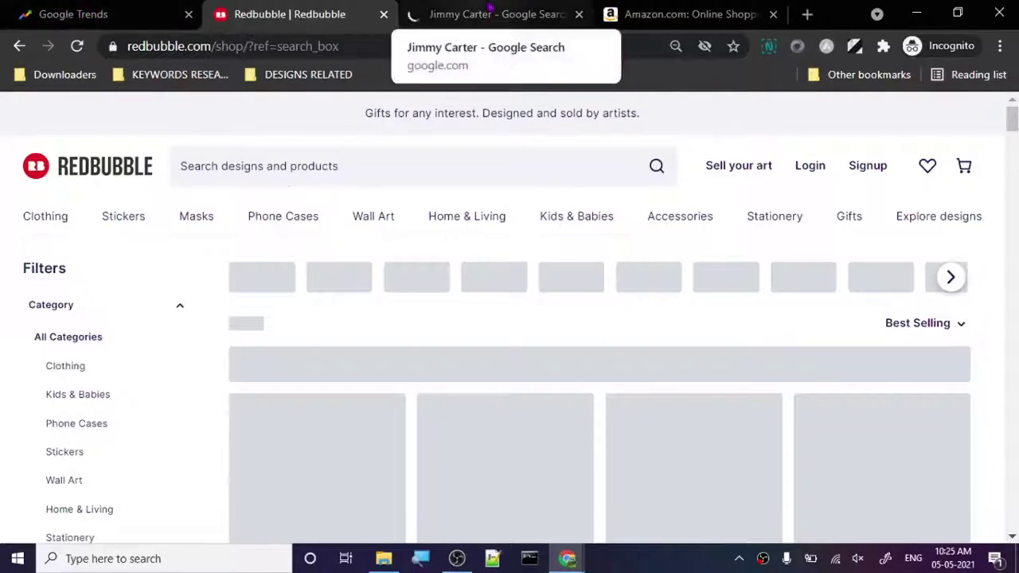
pyautogui.click(493, 14)
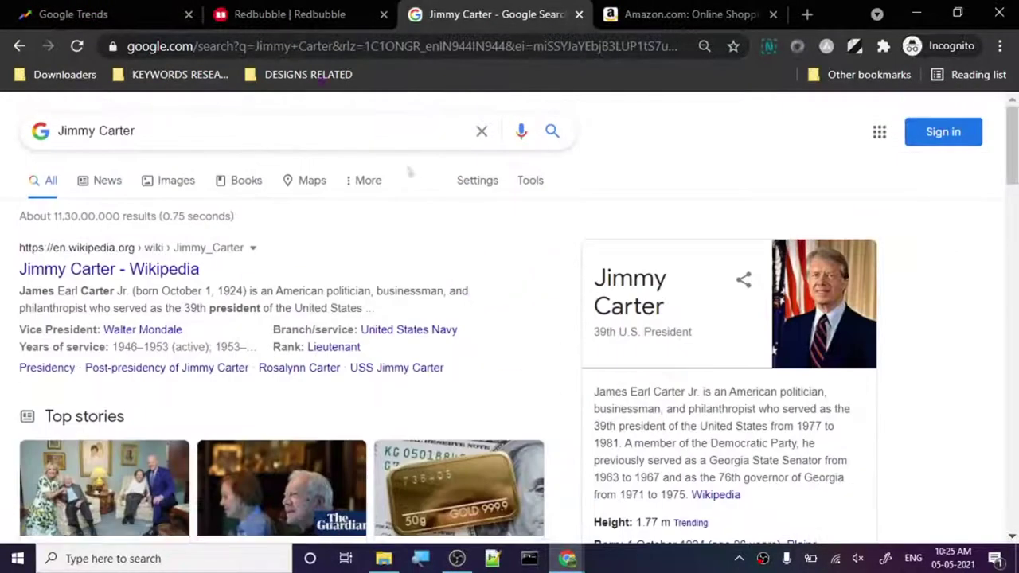
pyautogui.click(294, 14)
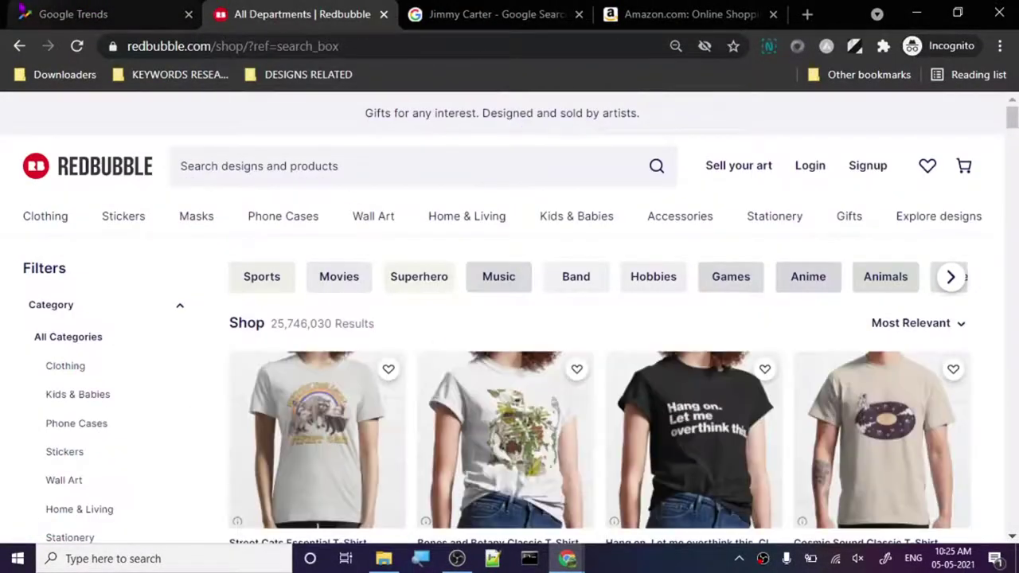
pyautogui.hotkey('ctrl', 'shift', 'Tab')
pyautogui.scroll(3, 4, 285)
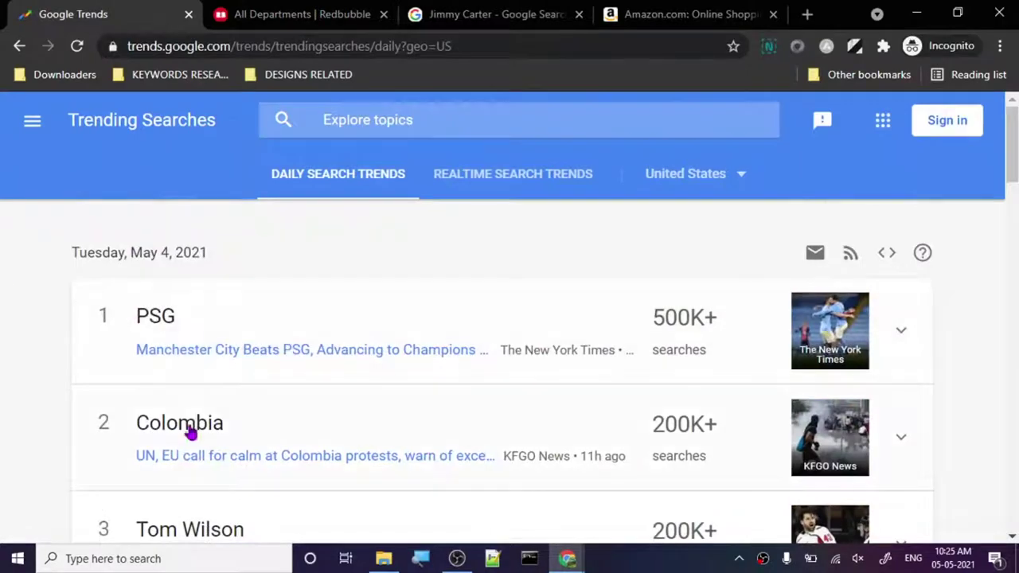
# Step: Expand the PSG trend, then rerun the recent PSG search on Redbubble
pyautogui.scroll(-2, 188, 428)
pyautogui.scroll(-3, 75, 368)
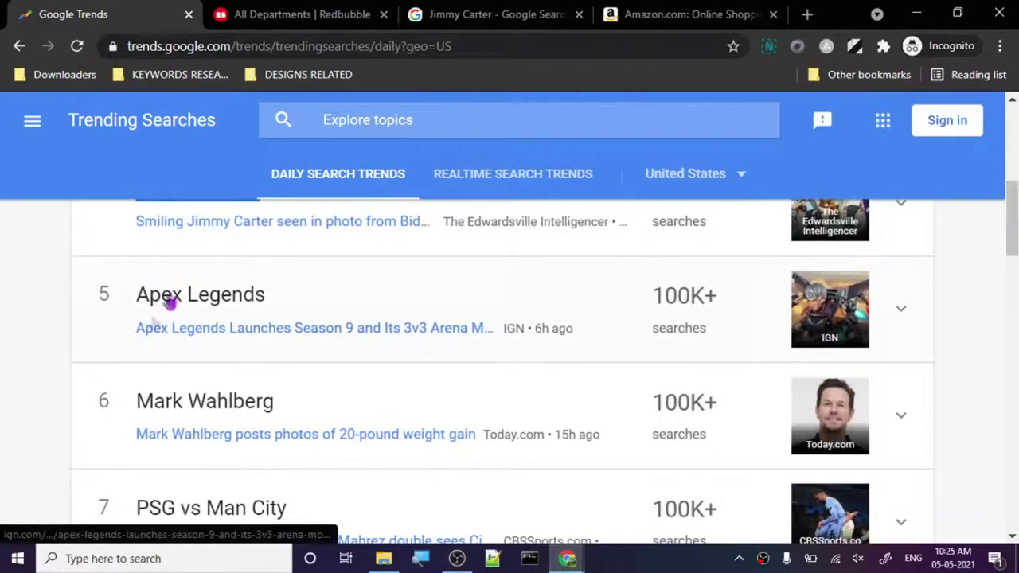
pyautogui.scroll(4, 4, 336)
pyautogui.scroll(1, 4, 336)
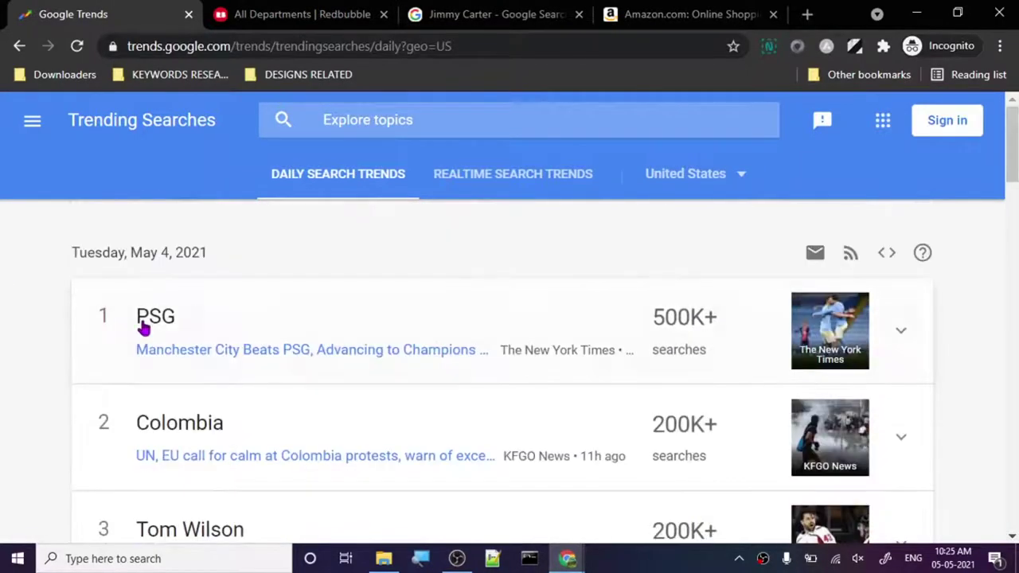
pyautogui.click(151, 322)
pyautogui.scroll(-1, 250, 357)
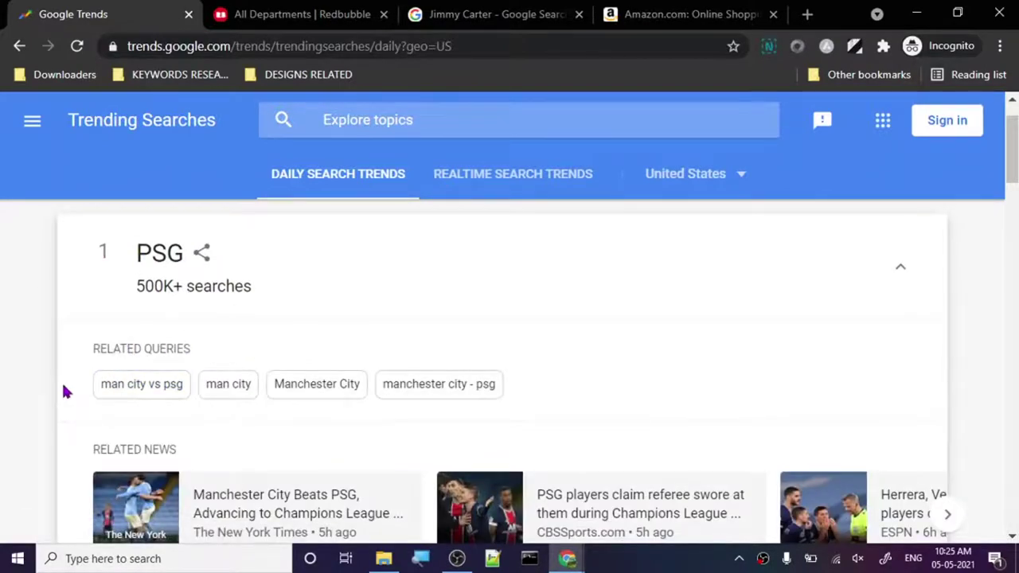
pyautogui.scroll(-2, 67, 392)
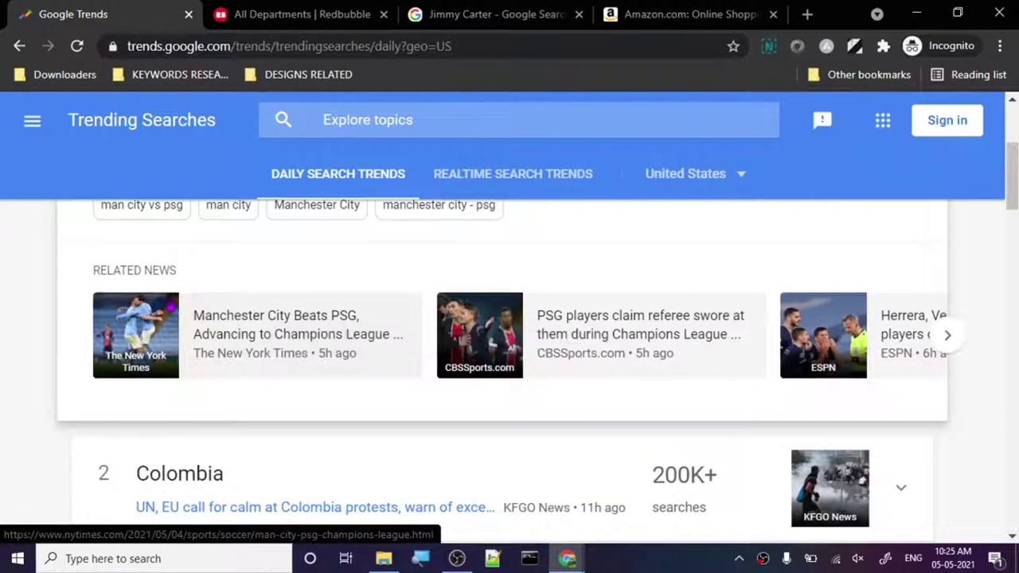
pyautogui.scroll(2, 159, 385)
pyautogui.click(294, 14)
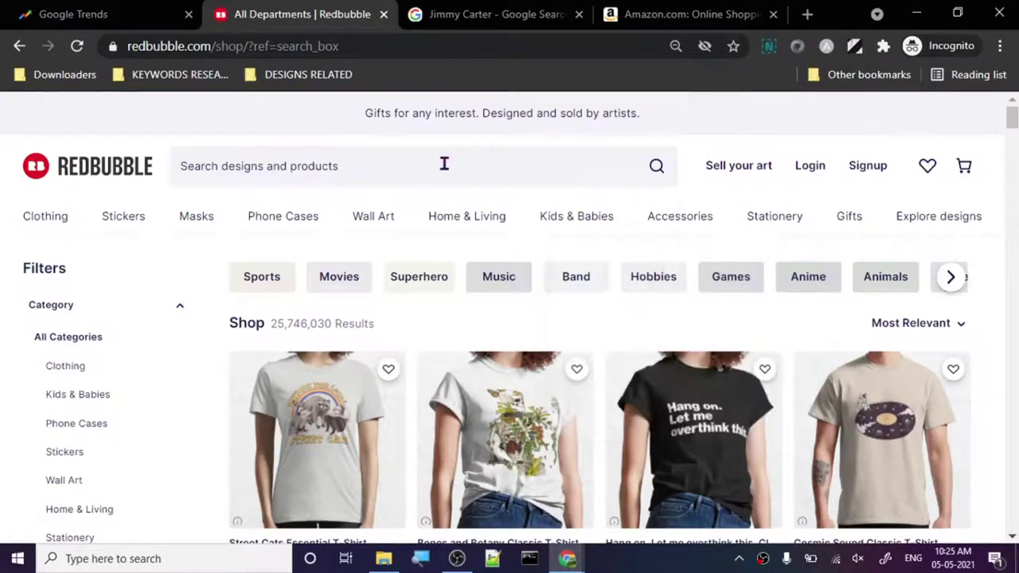
pyautogui.click(444, 165)
pyautogui.click(232, 285)
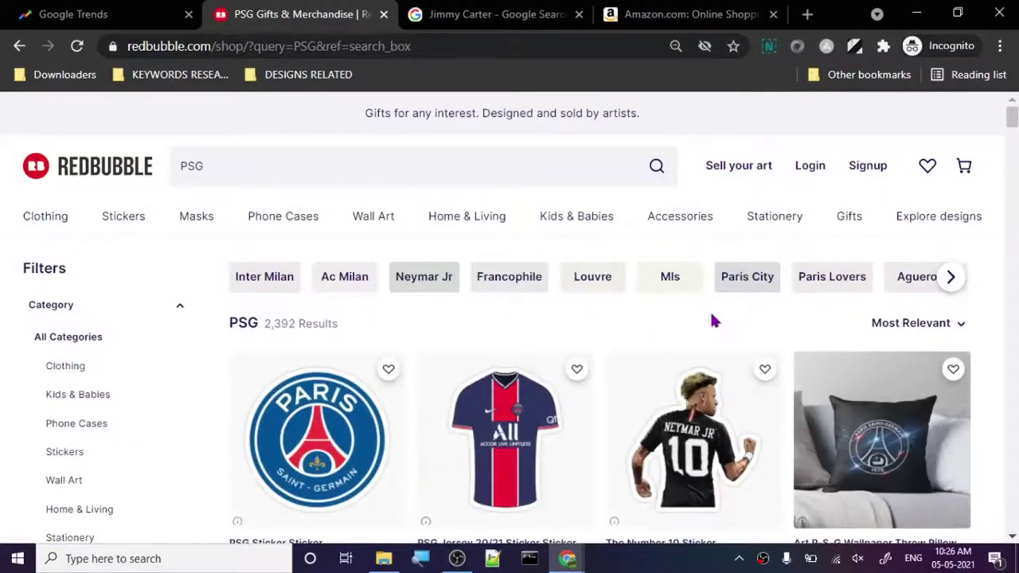
pyautogui.scroll(-5, 714, 321)
# Step: In Google Trends, expand the Colombia trend and copy the word Colombia
pyautogui.click(95, 14)
pyautogui.scroll(-5, 2, 338)
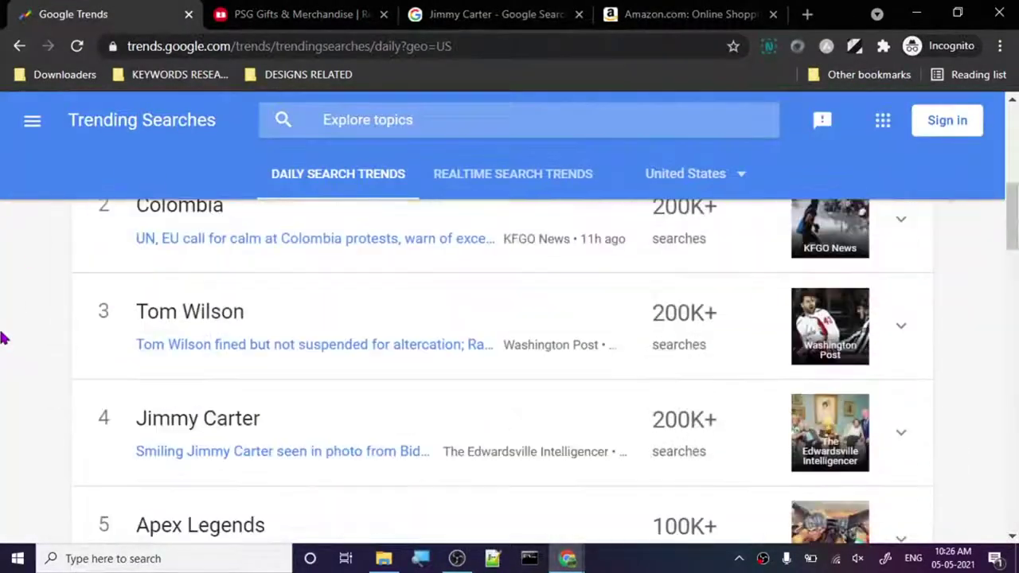
pyautogui.scroll(1, 2, 338)
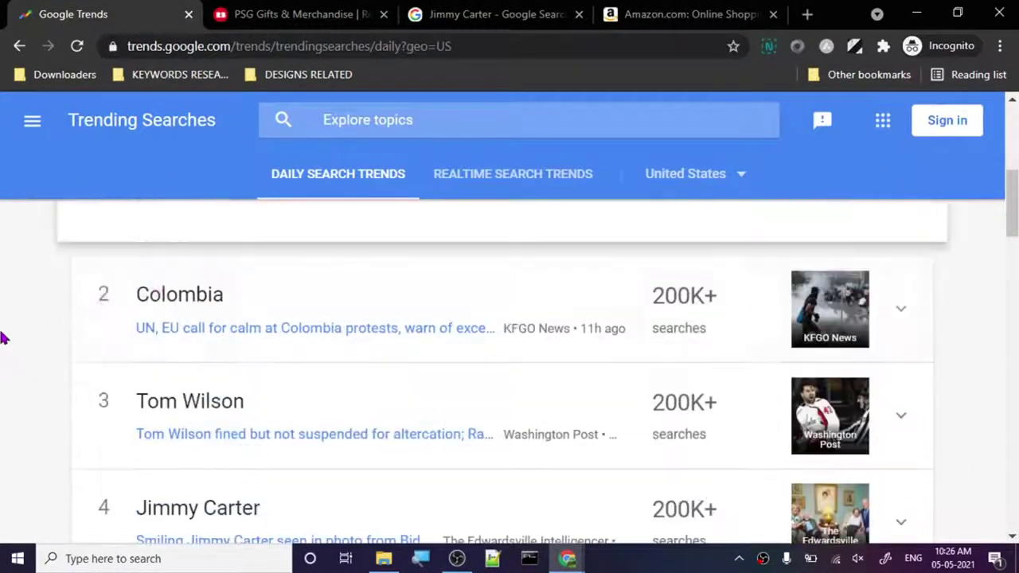
pyautogui.click(161, 288)
pyautogui.scroll(-3, 11, 341)
pyautogui.scroll(4, 11, 340)
pyautogui.doubleClick(143, 366)
pyautogui.rightClick(142, 363)
pyautogui.click(185, 374)
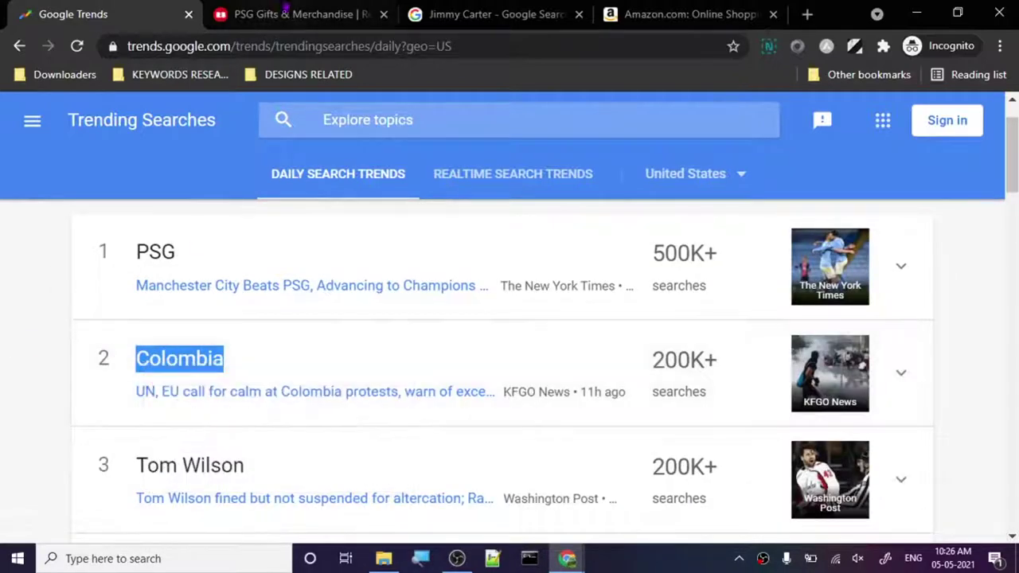
# Step: Expand and select Tom Wilson, close the Jimmy Carter search, and return to Redbubble PSG results
pyautogui.scroll(-2, 239, 430)
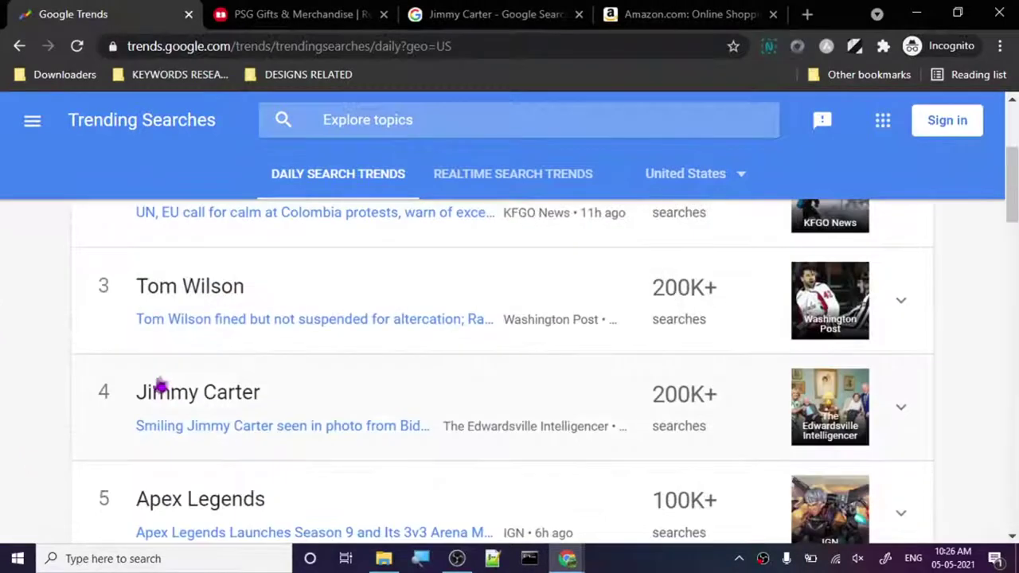
pyautogui.click(181, 293)
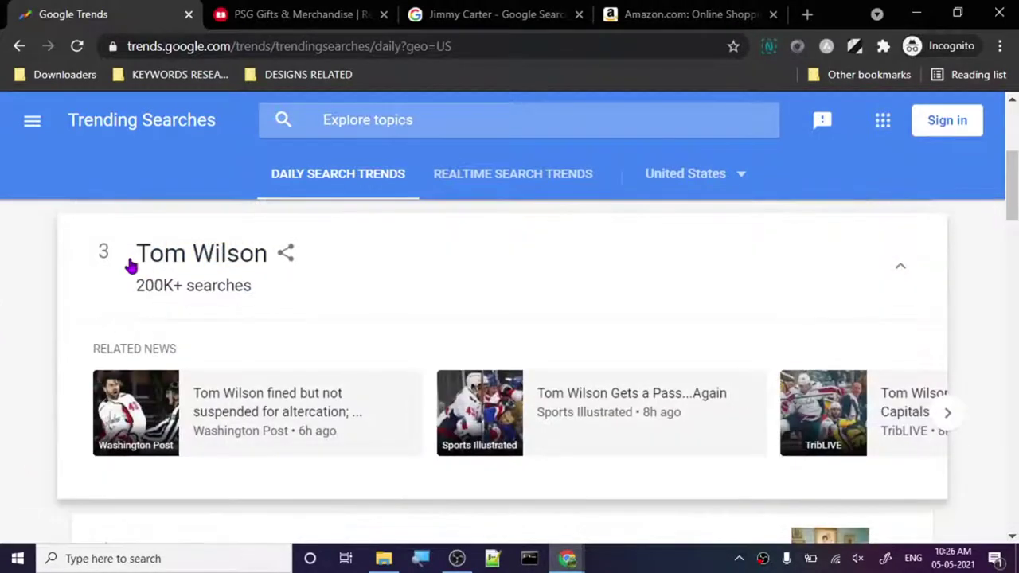
pyautogui.doubleClick(191, 253)
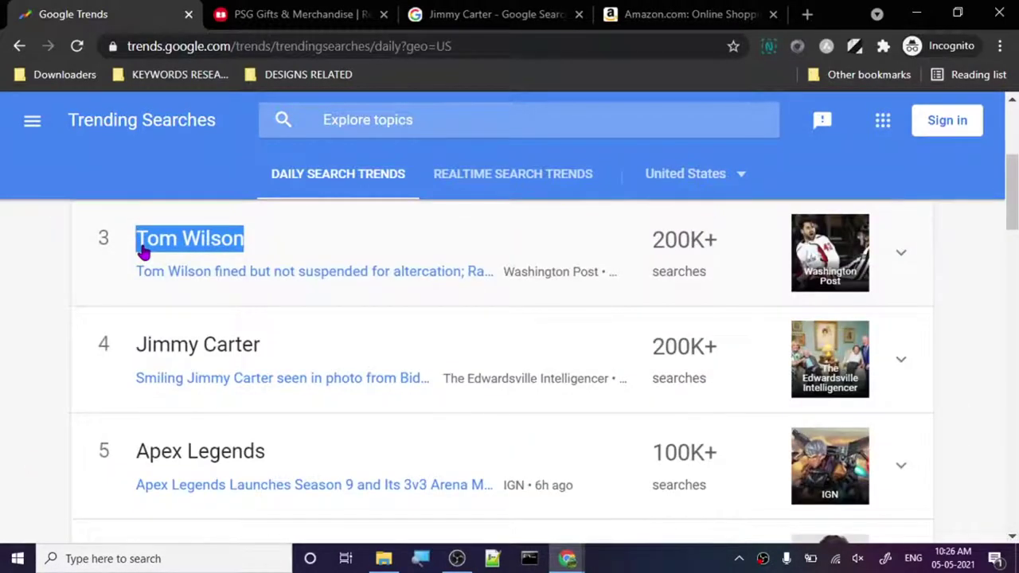
pyautogui.click(579, 13)
pyautogui.click(303, 13)
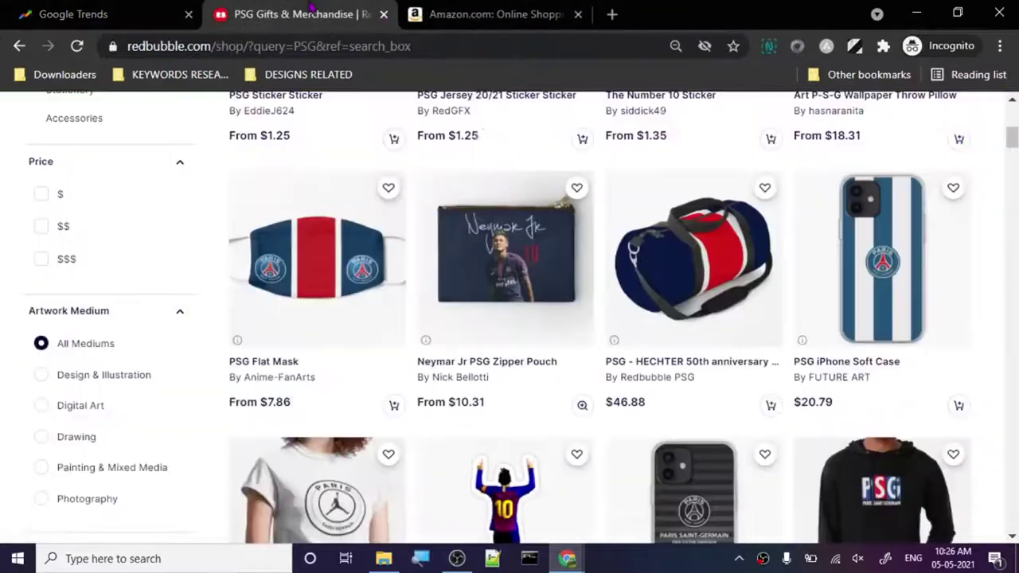
# Step: Search the Redbubble shop for Tom Wilson designs and look over the sort options
pyautogui.click(259, 168)
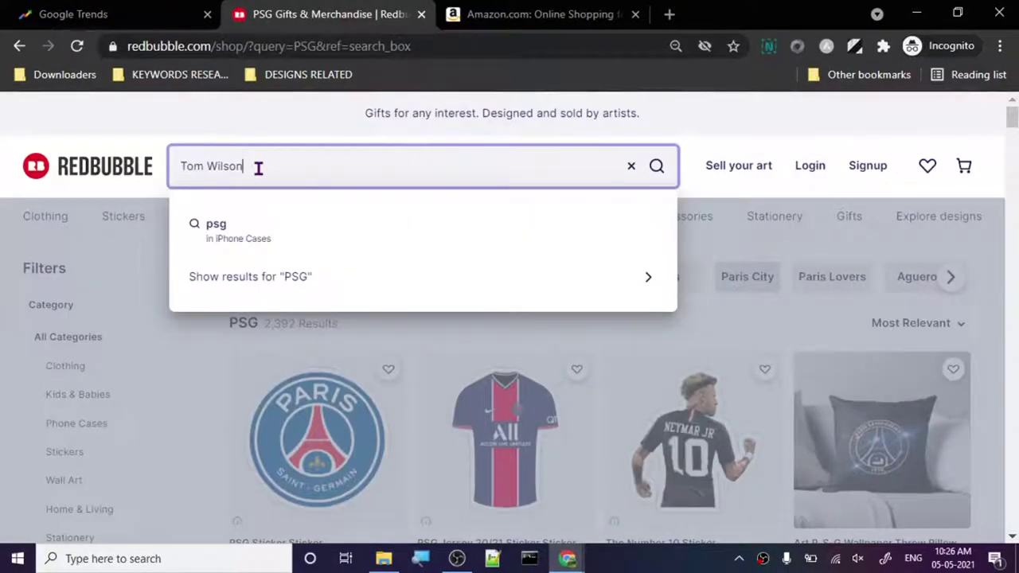
pyautogui.press('Return')
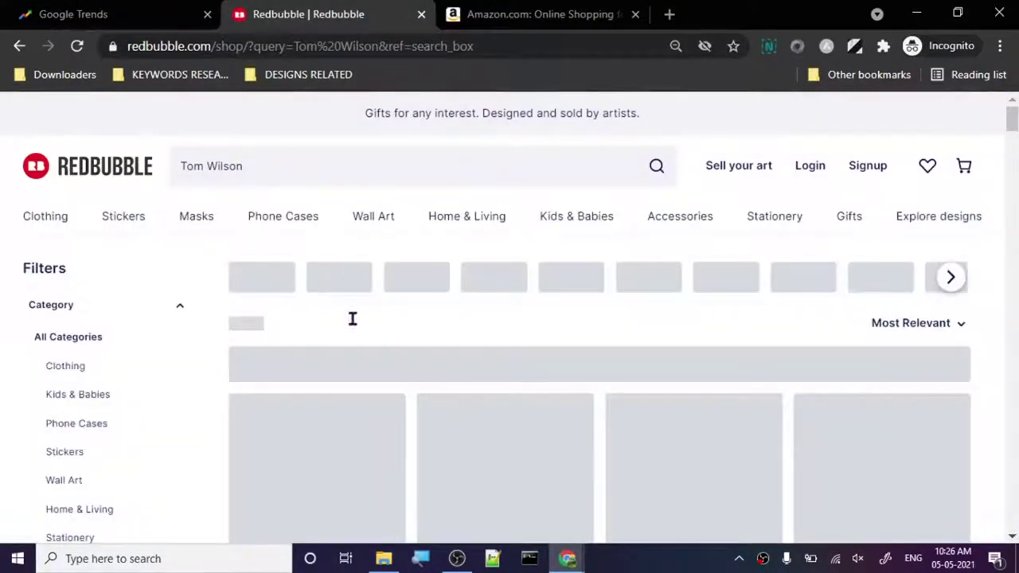
pyautogui.scroll(-2, 444, 351)
pyautogui.scroll(-4, 440, 348)
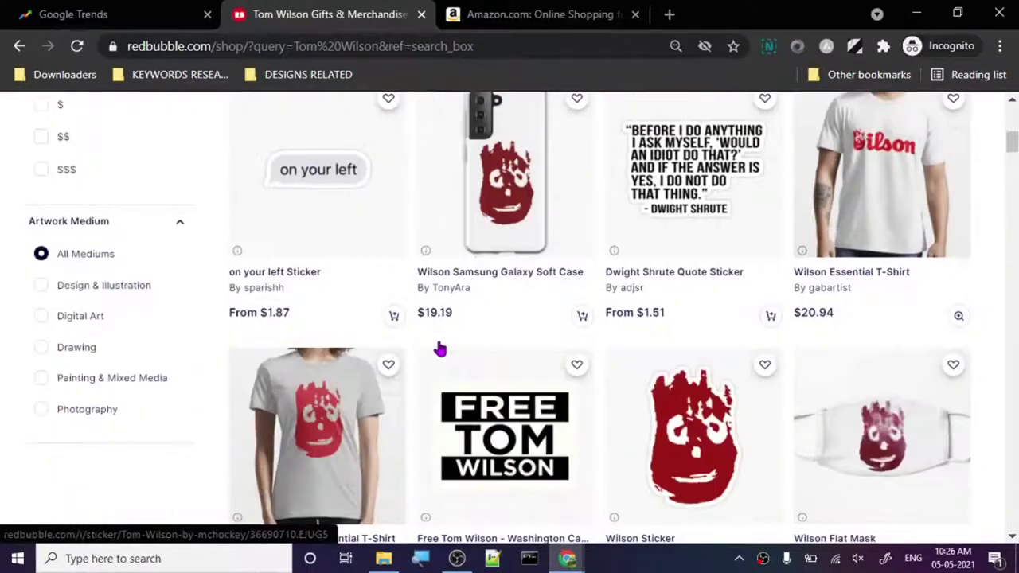
pyautogui.scroll(-5, 438, 337)
pyautogui.scroll(5, 438, 338)
pyautogui.scroll(4, 437, 337)
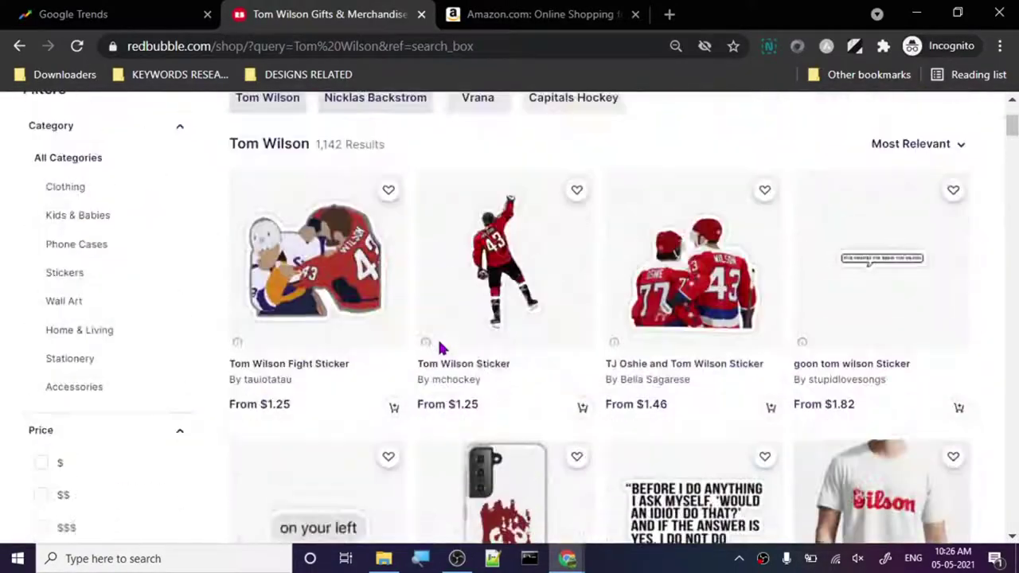
pyautogui.scroll(1, 438, 337)
pyautogui.click(880, 237)
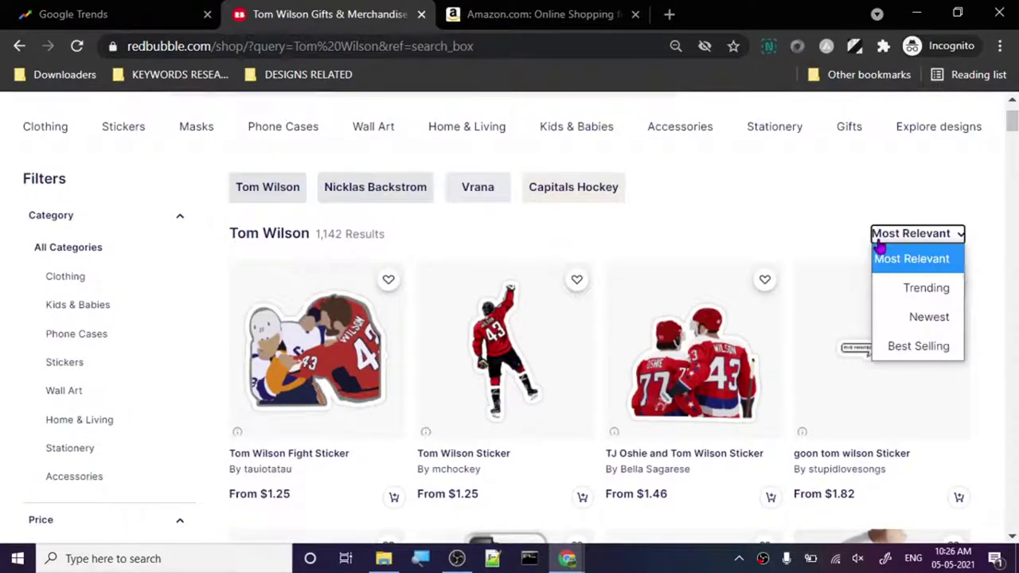
pyautogui.press('Escape')
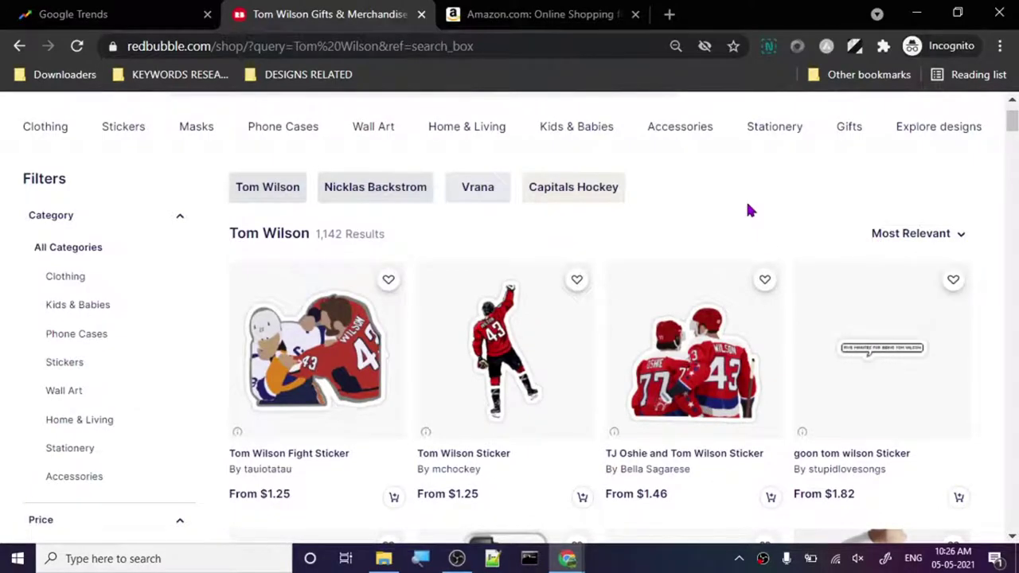
# Step: Sort the Tom Wilson results by newest and view the Long Island T-shirt product
pyautogui.scroll(-2, 432, 386)
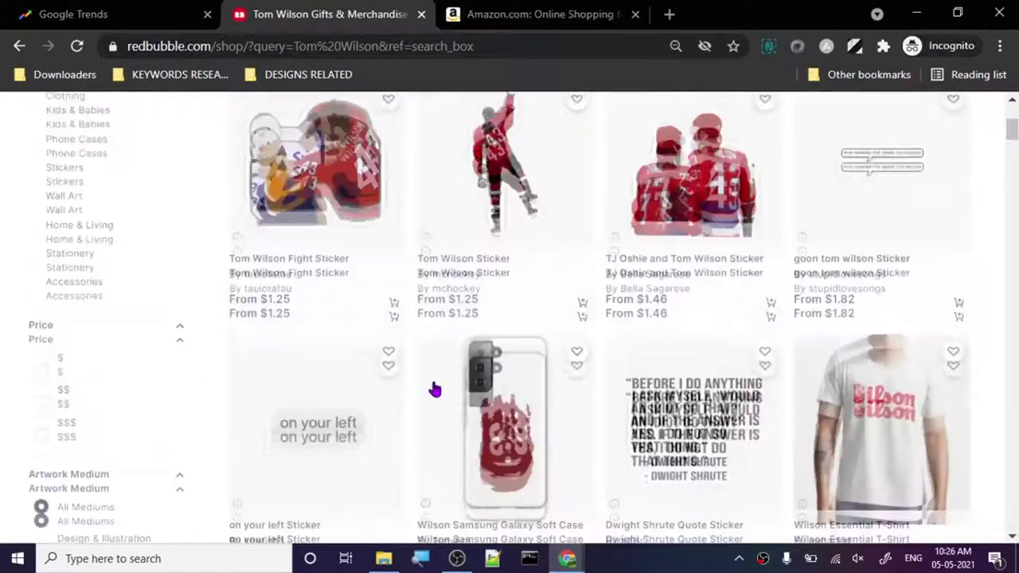
pyautogui.scroll(-6, 432, 387)
pyautogui.scroll(3, 434, 388)
pyautogui.scroll(6, 433, 387)
pyautogui.click(905, 329)
pyautogui.click(895, 434)
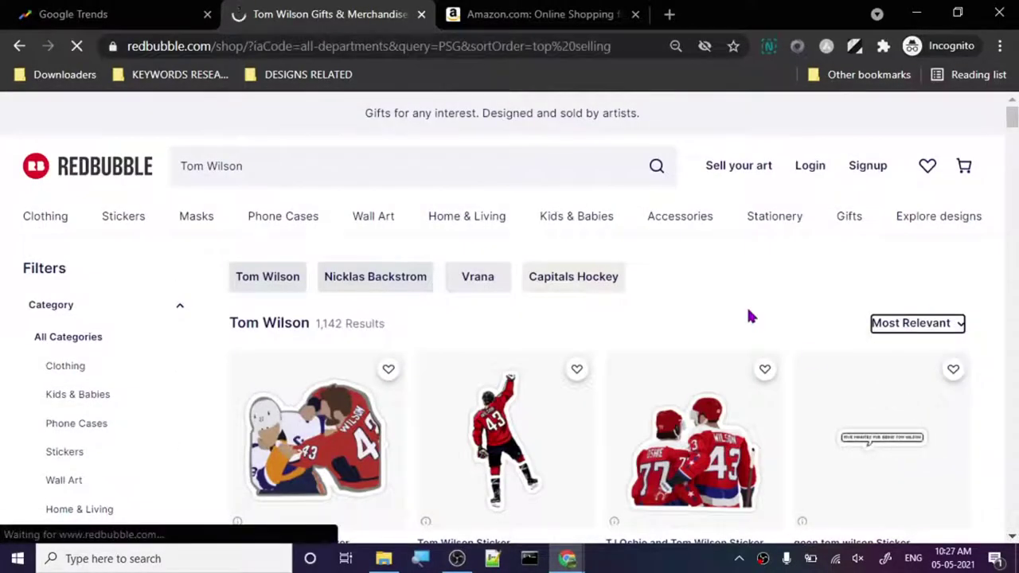
pyautogui.scroll(-2, 462, 370)
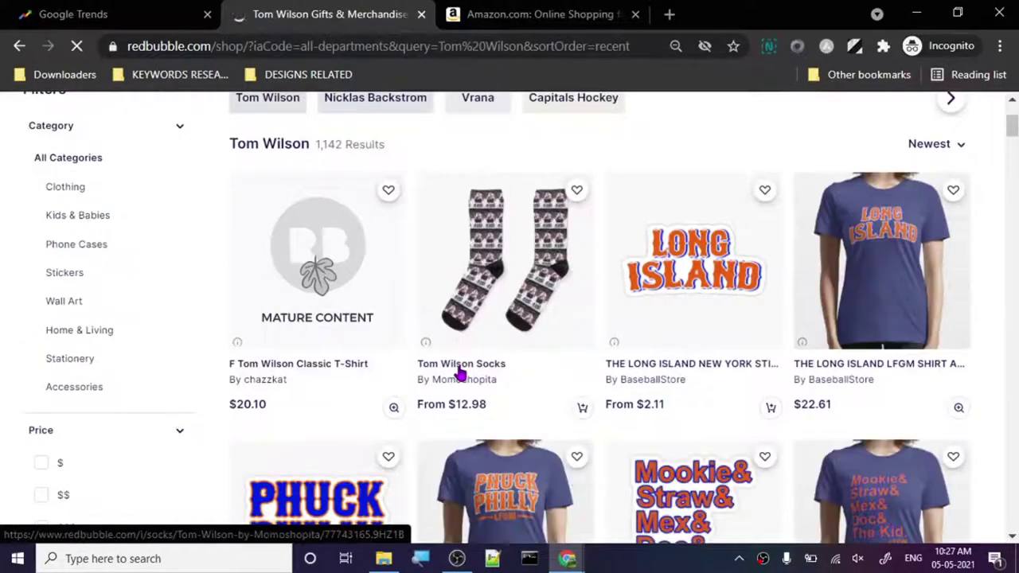
pyautogui.scroll(2, 893, 319)
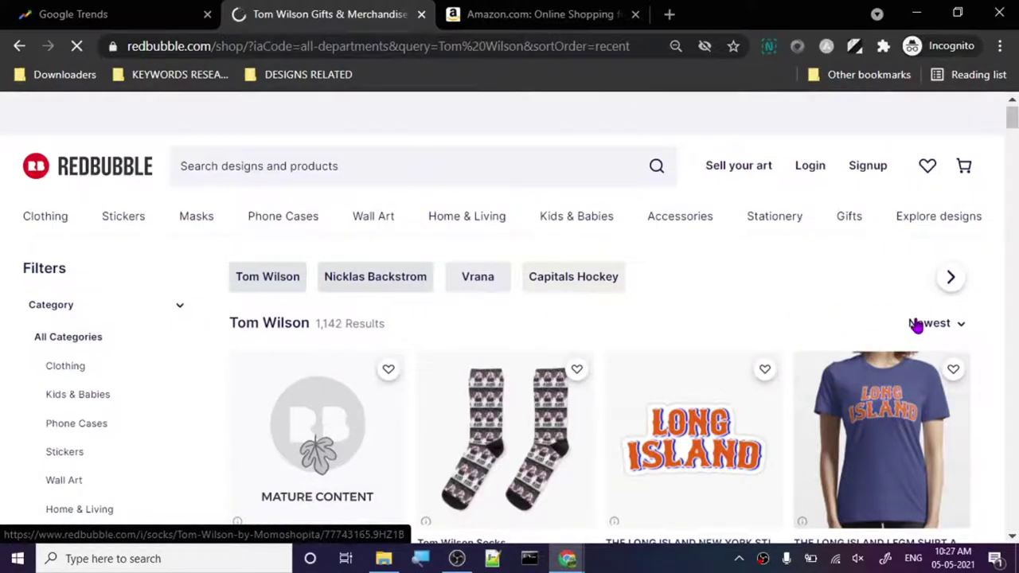
pyautogui.scroll(-3, 899, 323)
pyautogui.scroll(3, 769, 273)
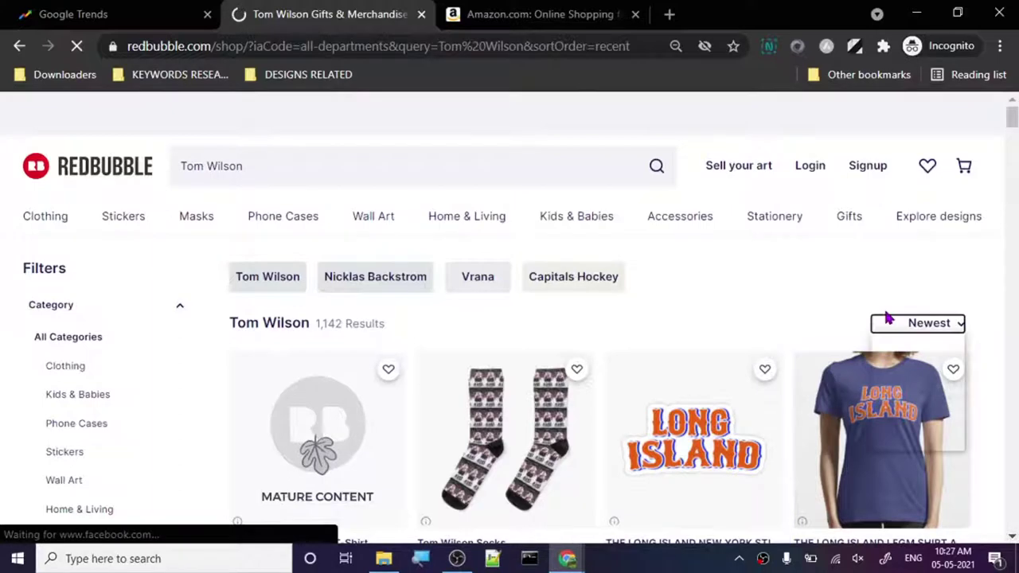
pyautogui.click(890, 335)
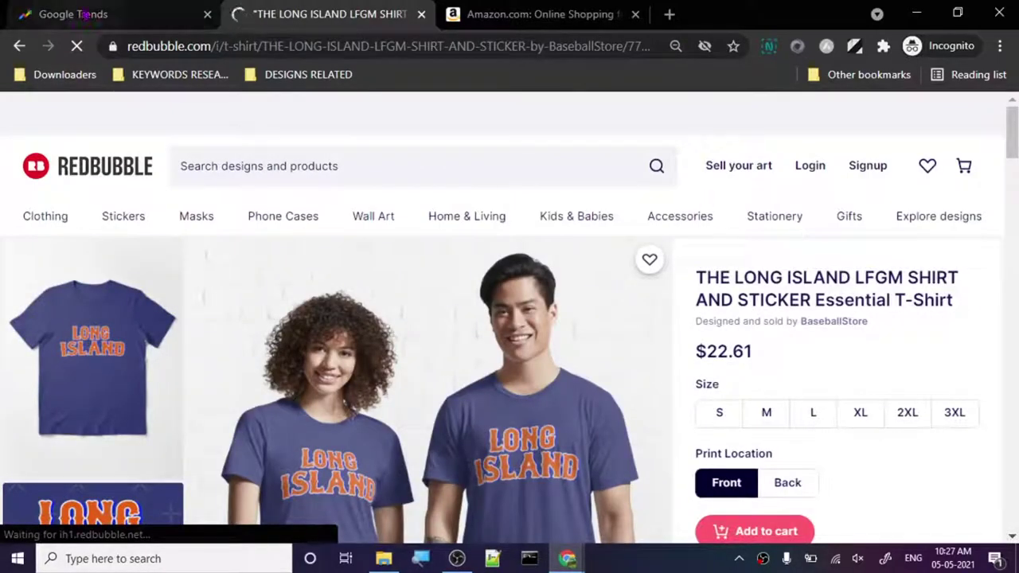
# Step: Compare against the Google Trends list, then return to the Tom Wilson results' sort choices
pyautogui.click(85, 14)
pyautogui.hotkey('ctrl', 'Tab')
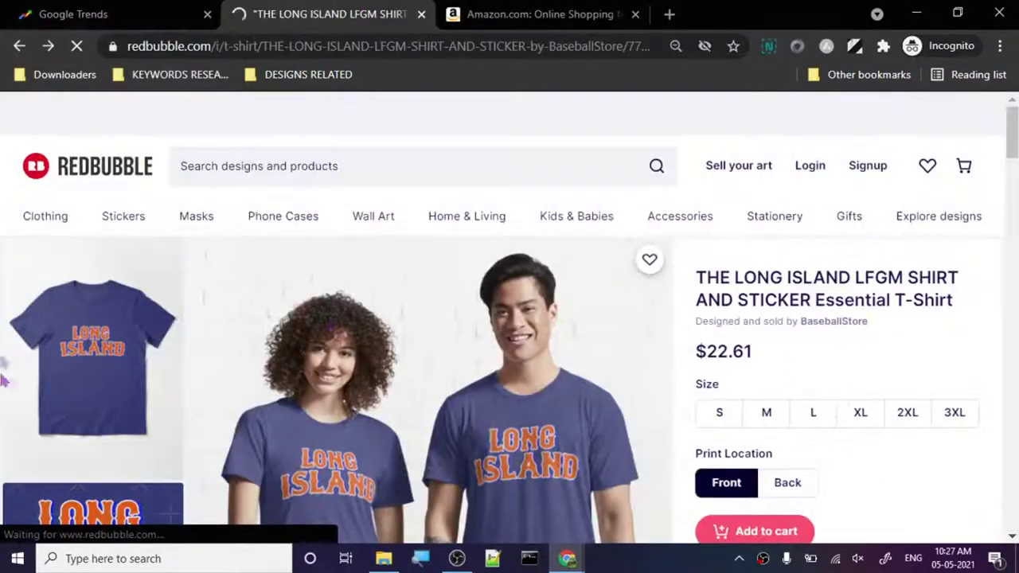
pyautogui.click(125, 8)
pyautogui.scroll(-2, 1, 401)
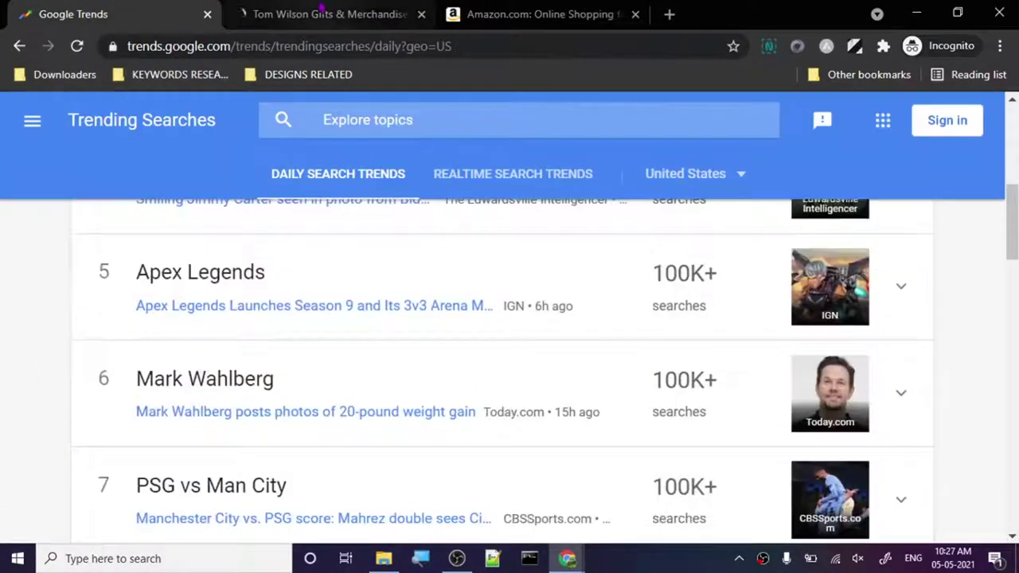
pyautogui.hotkey('ctrl', 'Tab')
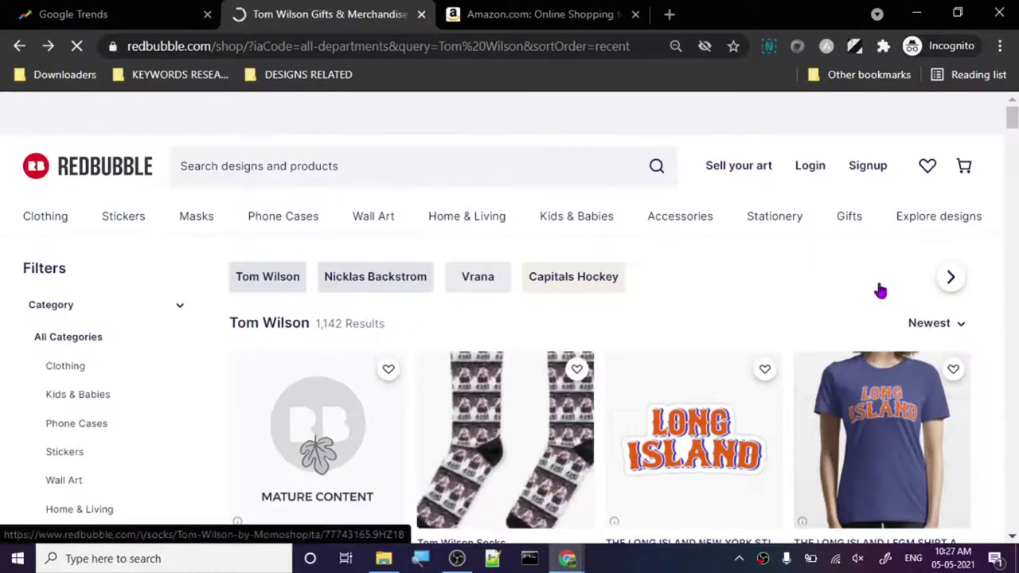
pyautogui.scroll(-3, 539, 350)
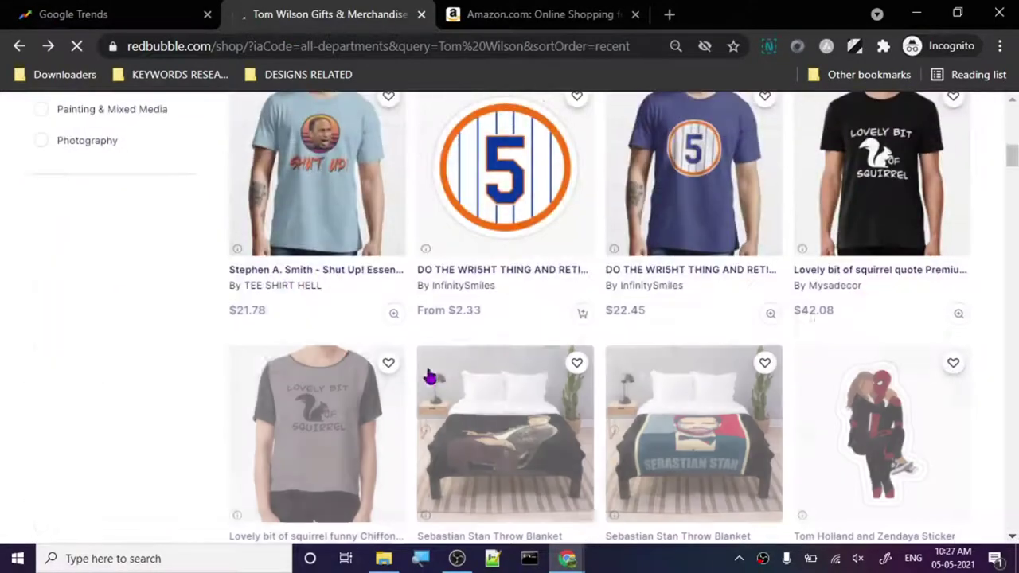
pyautogui.scroll(-2, 466, 418)
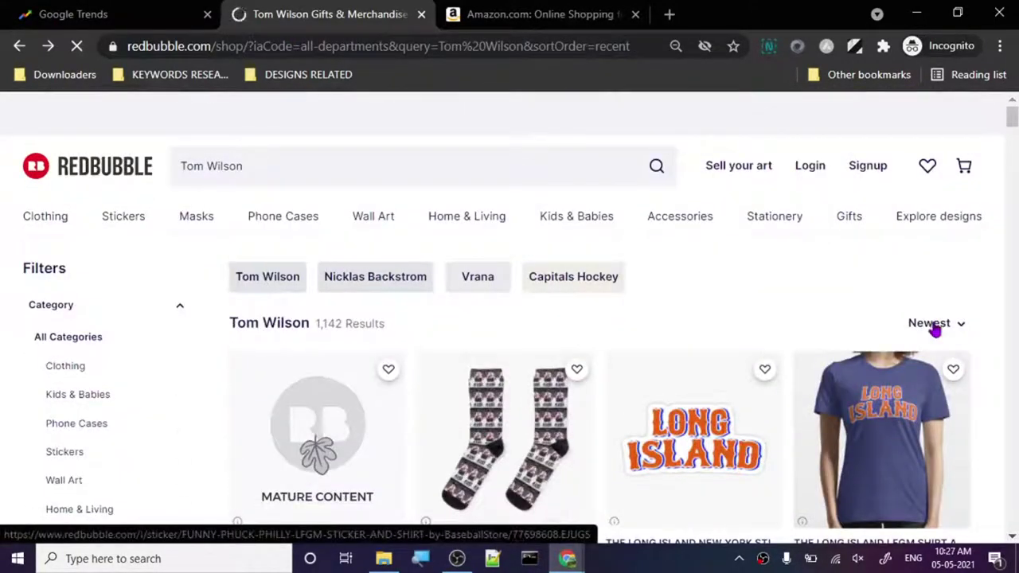
pyautogui.click(935, 330)
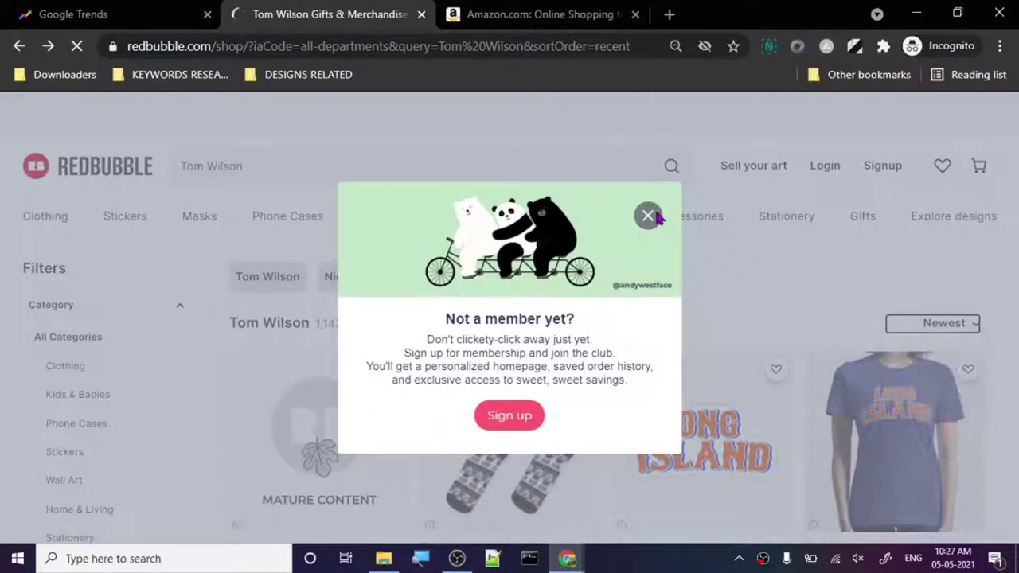
pyautogui.scroll(-1, 195, 352)
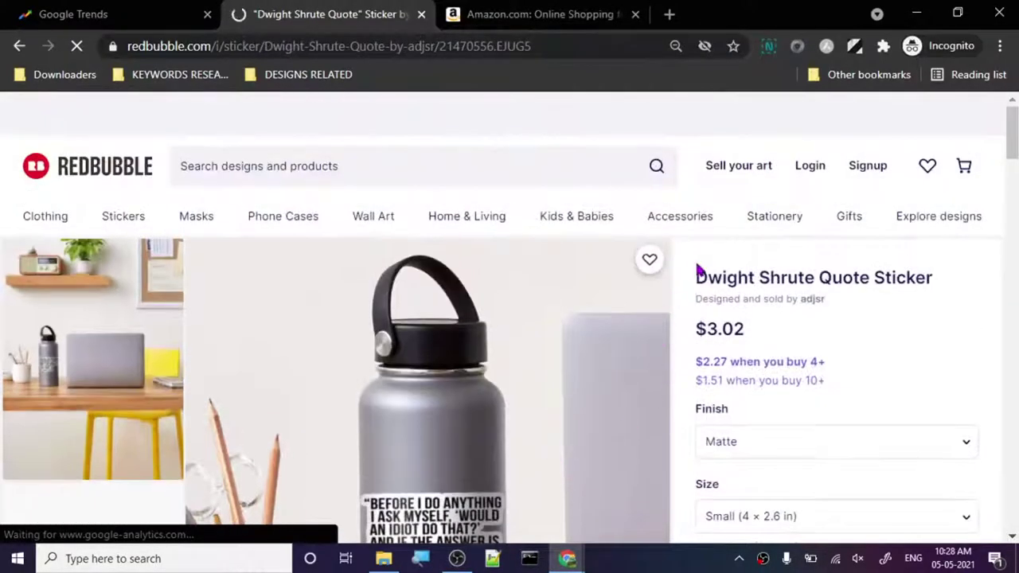
# Step: Google the 'Dwight Shrute' title text, using the corrected spelling Dwight Schrute
pyautogui.moveTo(698, 270); pyautogui.dragTo(810, 277)
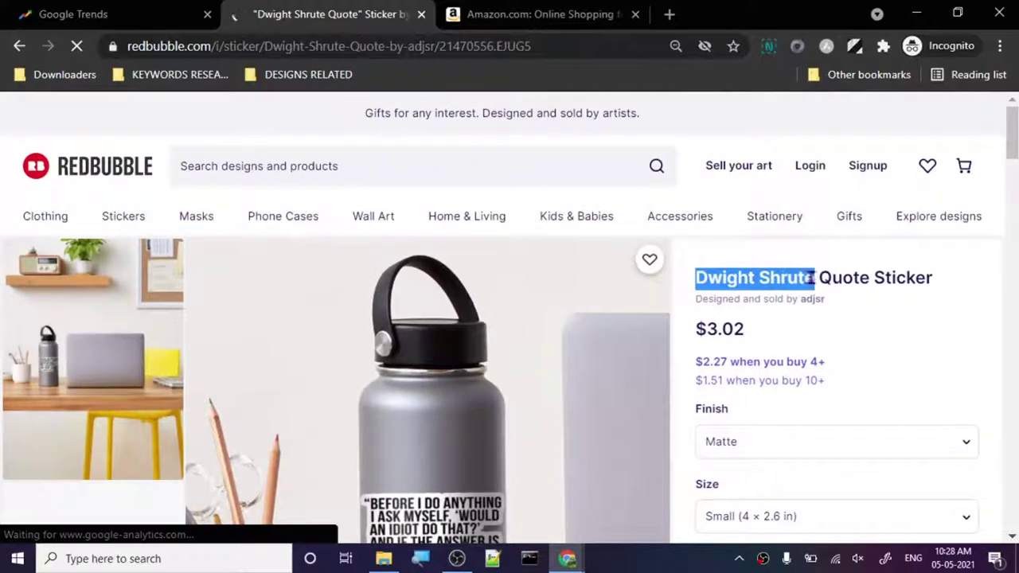
pyautogui.rightClick(808, 277)
pyautogui.click(784, 311)
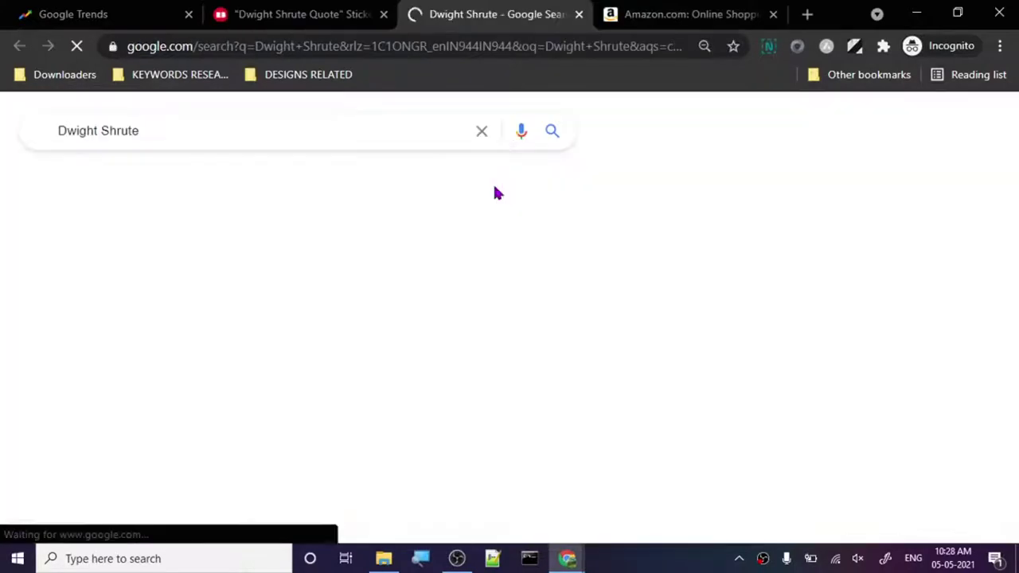
pyautogui.click(220, 252)
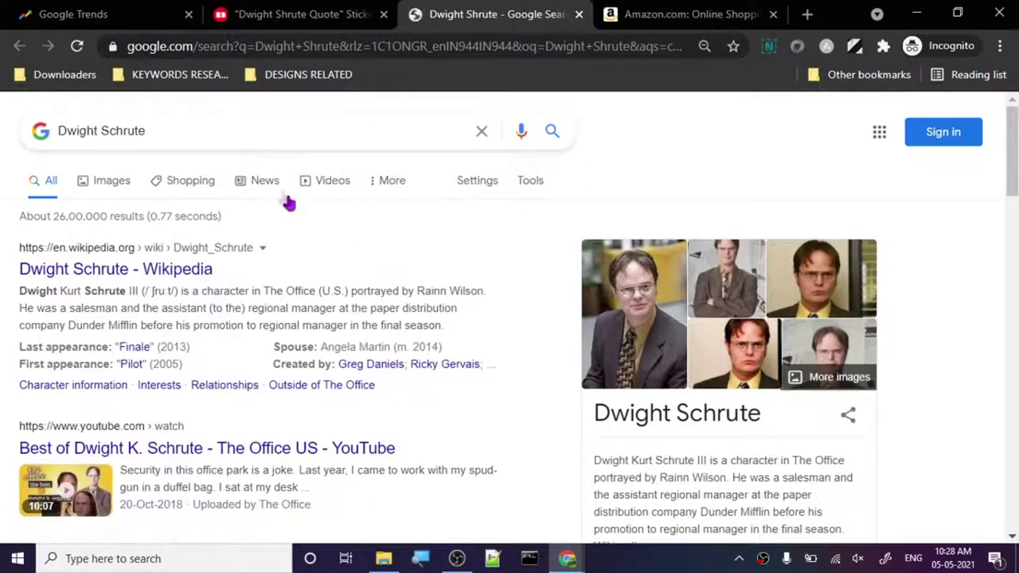
# Step: Search 'Dwight Schrute quote' and open the BJB Properties quotes article
pyautogui.click(238, 133)
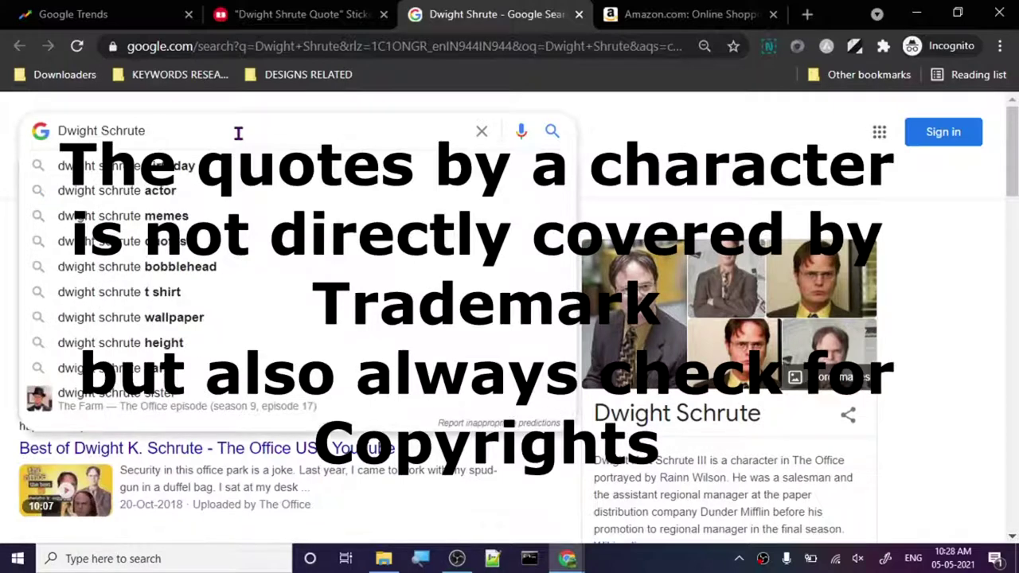
pyautogui.write('quote')
pyautogui.press('Return')
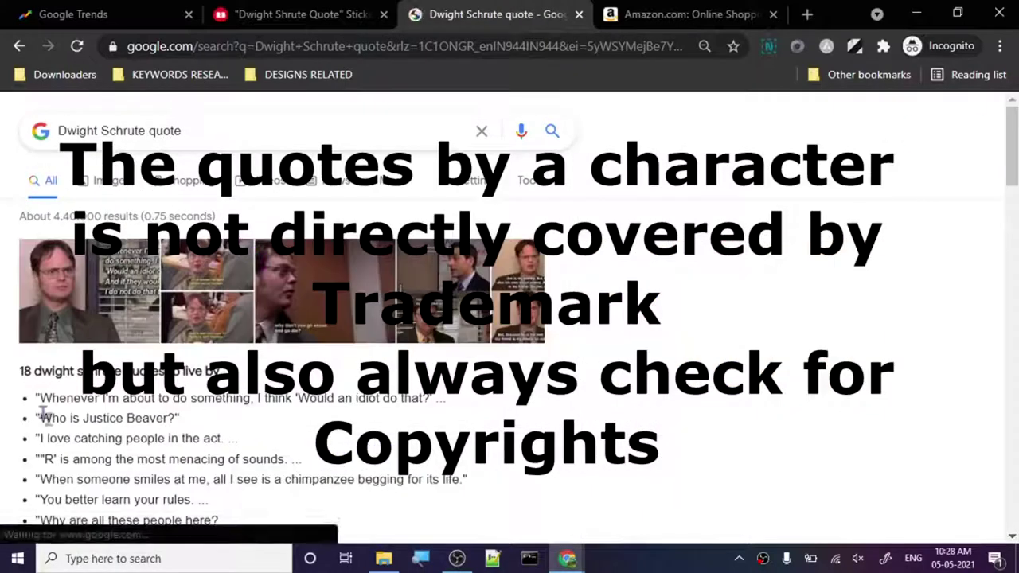
pyautogui.scroll(-1, 44, 414)
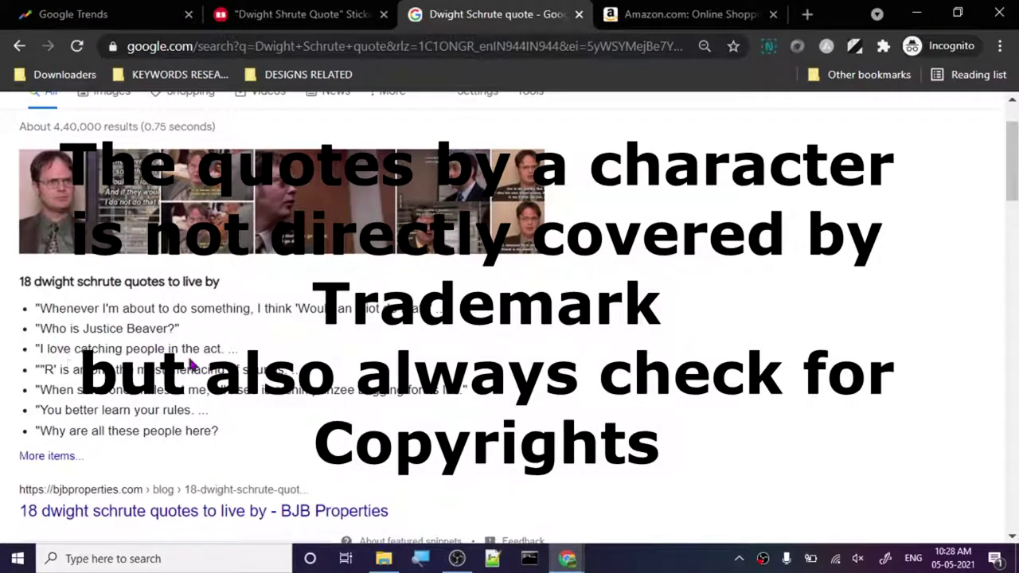
pyautogui.click(79, 511)
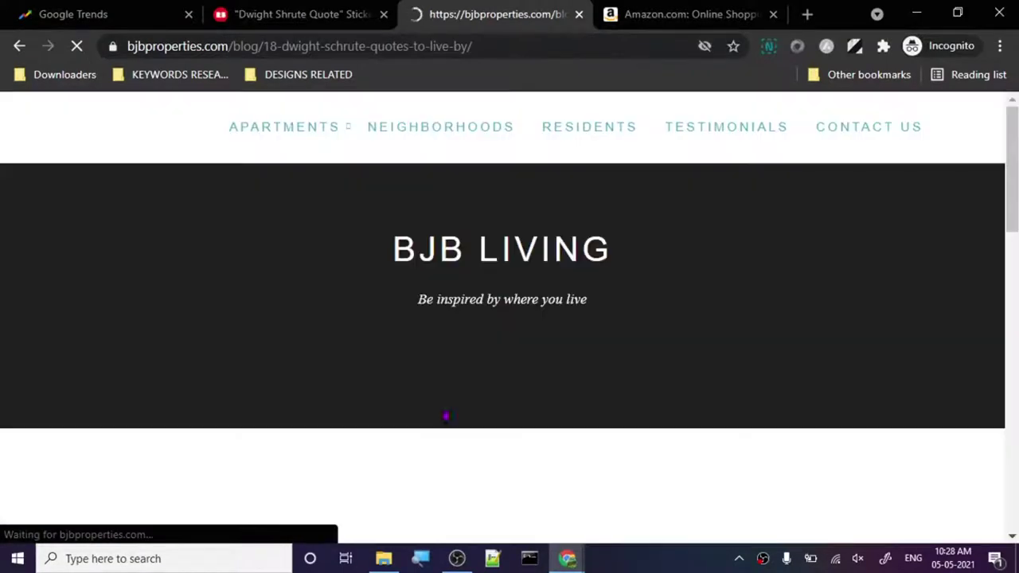
pyautogui.scroll(-8, 188, 311)
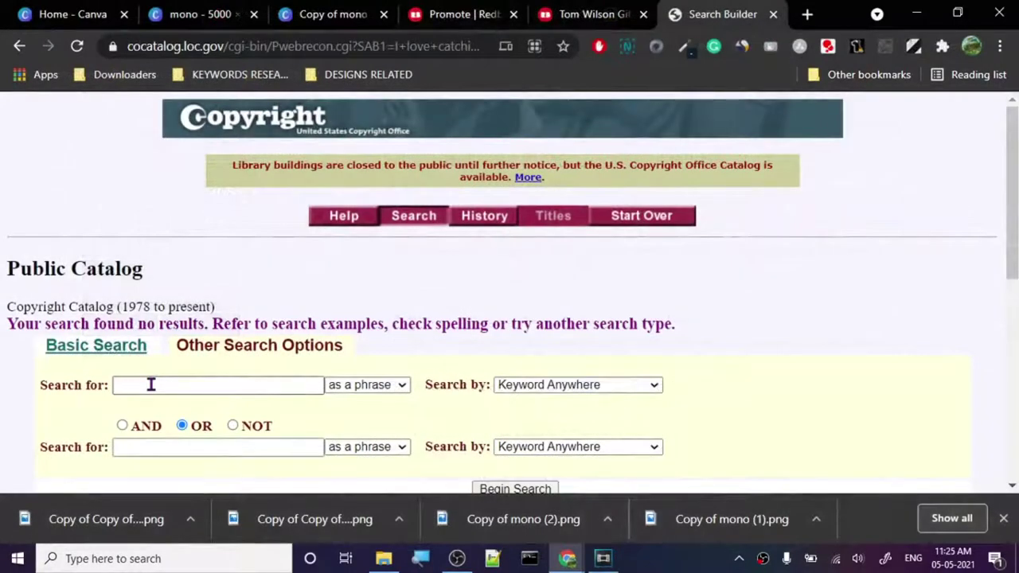
# Step: Search the Copyright Office catalog for the pasted Dwight Schrute quote
pyautogui.click(150, 384)
pyautogui.hotkey('ctrl', 'v')
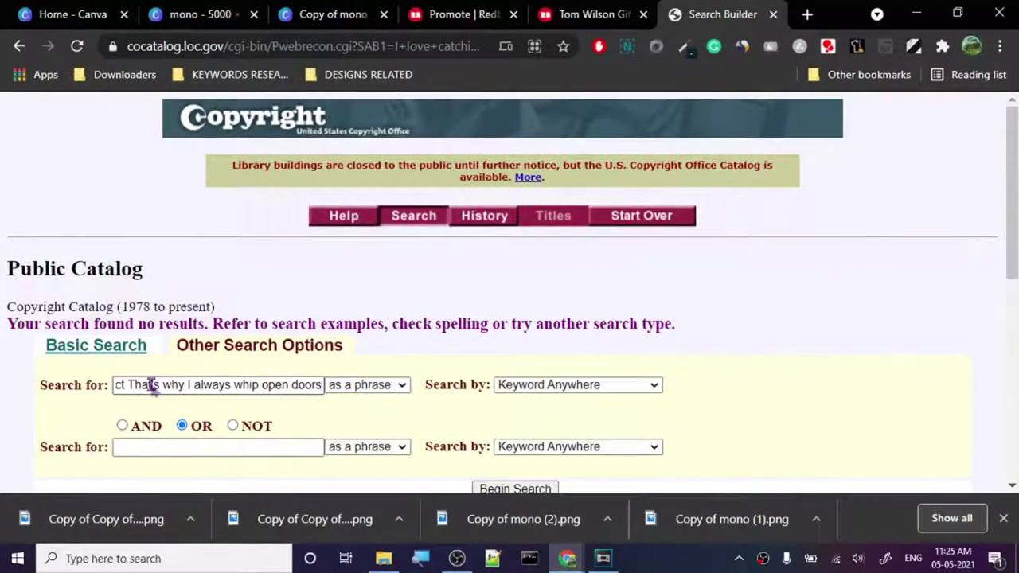
pyautogui.press('Return')
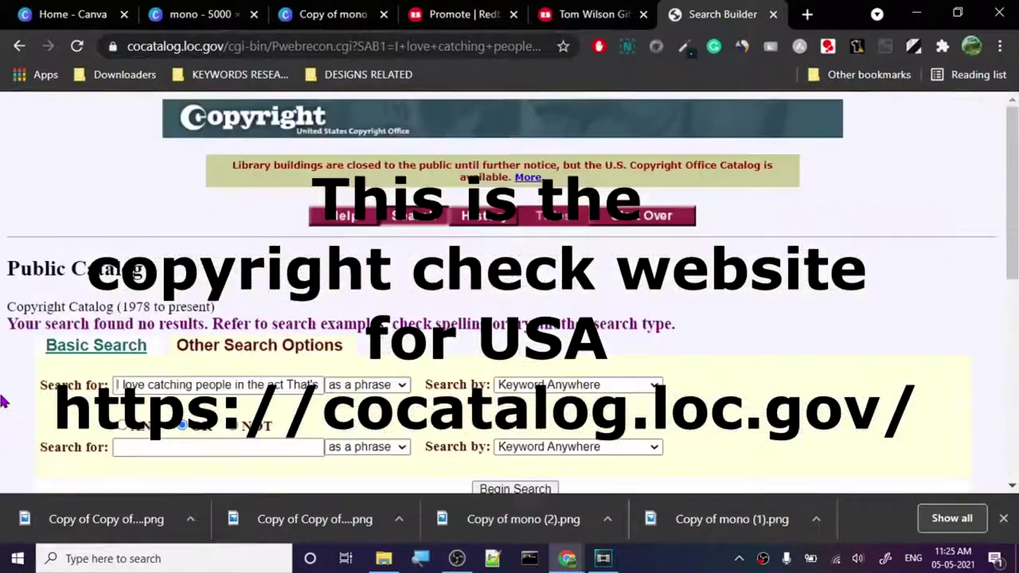
pyautogui.scroll(-5, 2, 402)
pyautogui.scroll(5, 2, 402)
# Step: Highlight the no-results message, then paste the quote into a new tab to search it
pyautogui.moveTo(6, 321); pyautogui.dragTo(641, 323)
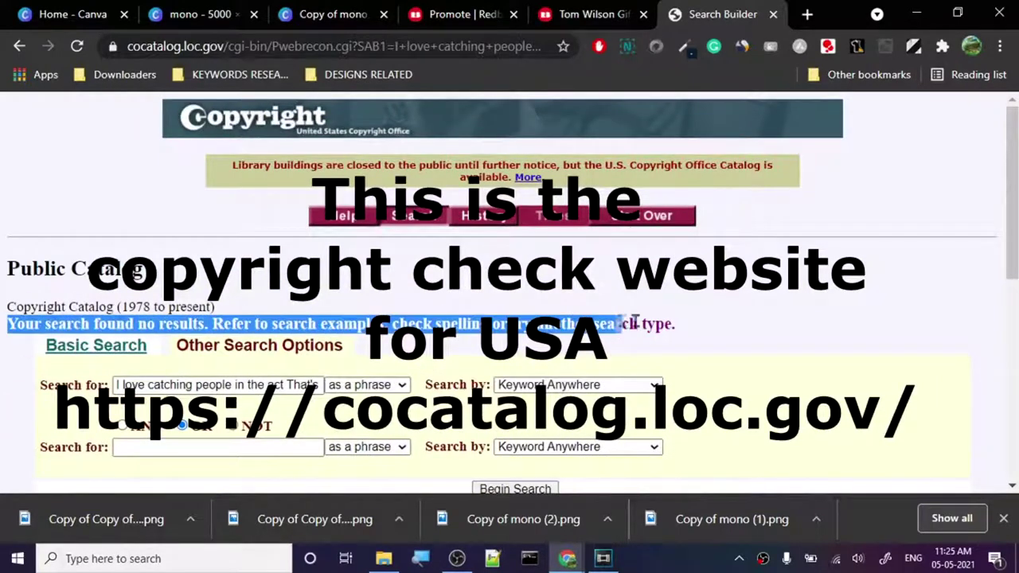
pyautogui.moveTo(6, 321); pyautogui.dragTo(386, 324)
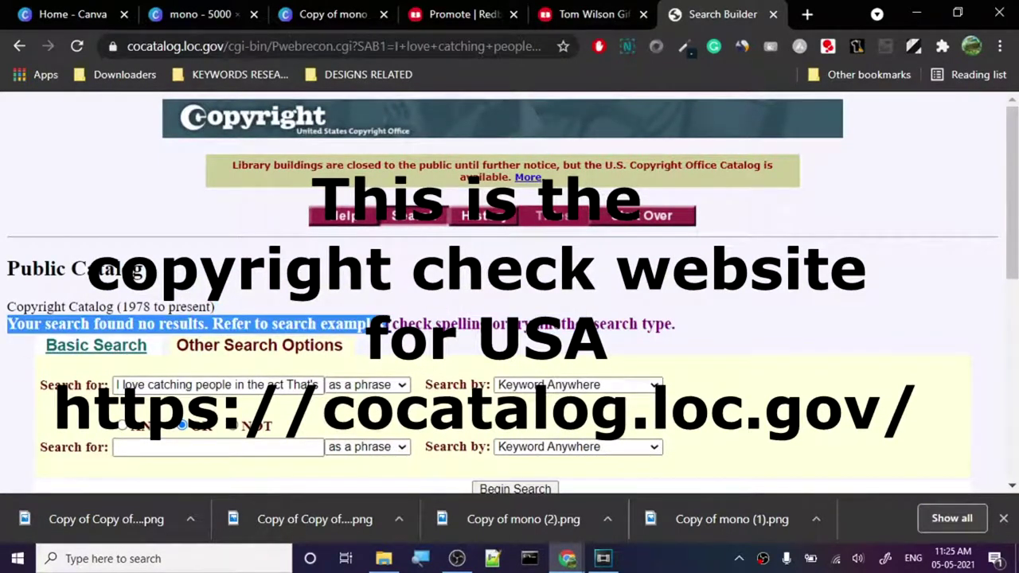
pyautogui.click(383, 325)
pyautogui.moveTo(205, 326); pyautogui.dragTo(4, 336)
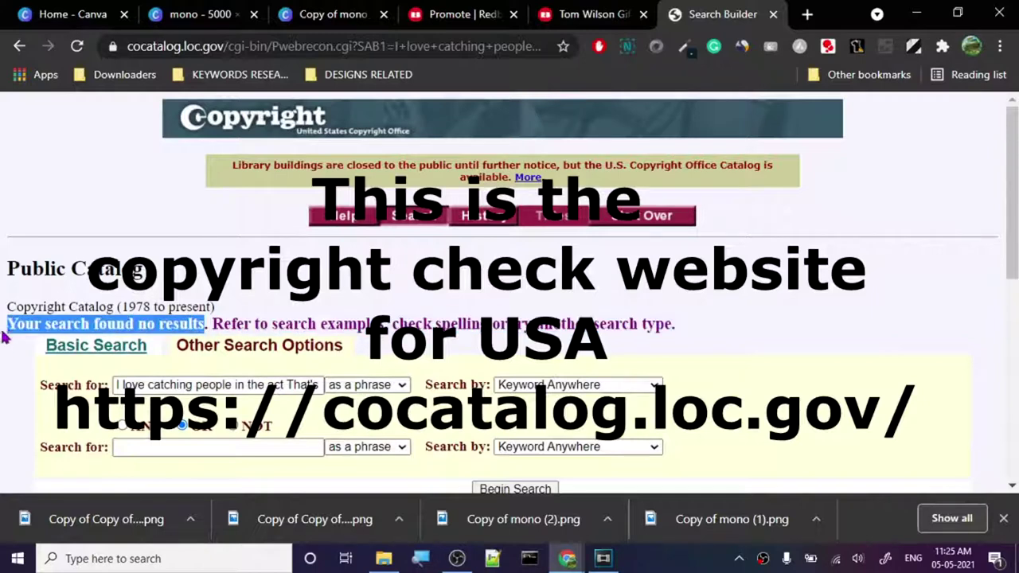
pyautogui.click(229, 384)
pyautogui.tripleClick(229, 384)
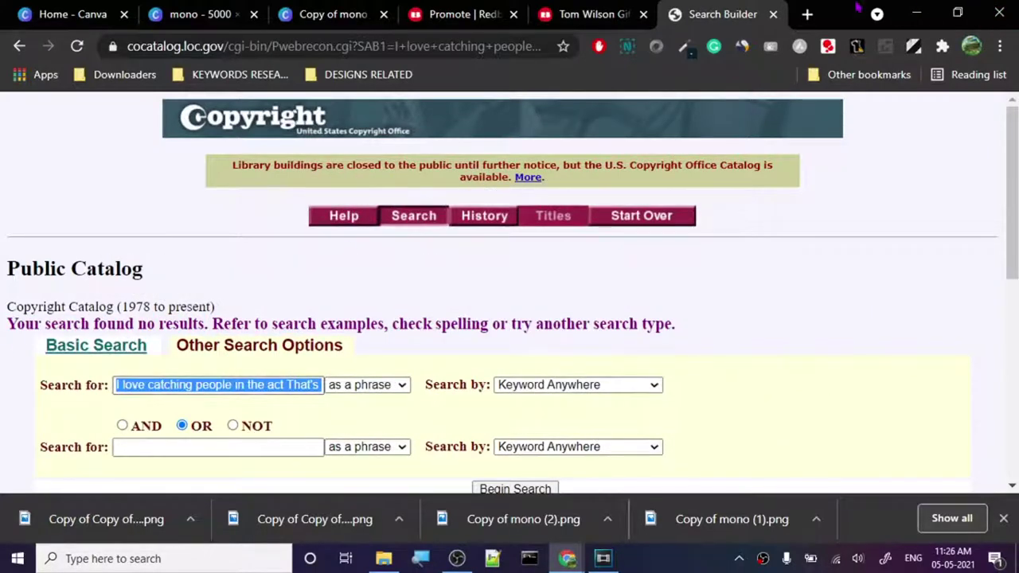
pyautogui.click(809, 14)
pyautogui.write("I love catching people in the act That's why I always whip open doors")
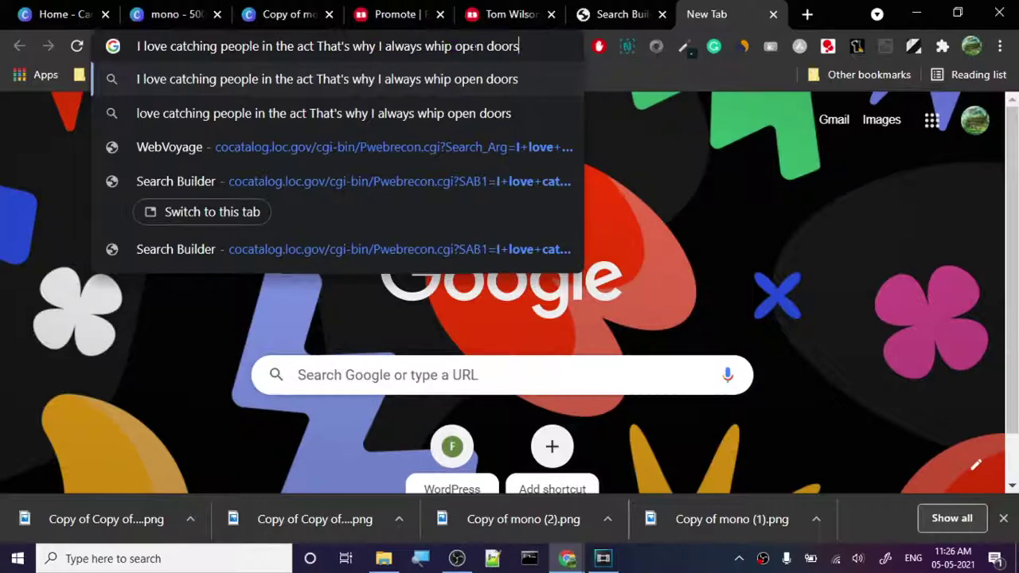
# Step: Check the Redbubble quote listing, then go back and scroll through the search results
pyautogui.click(404, 11)
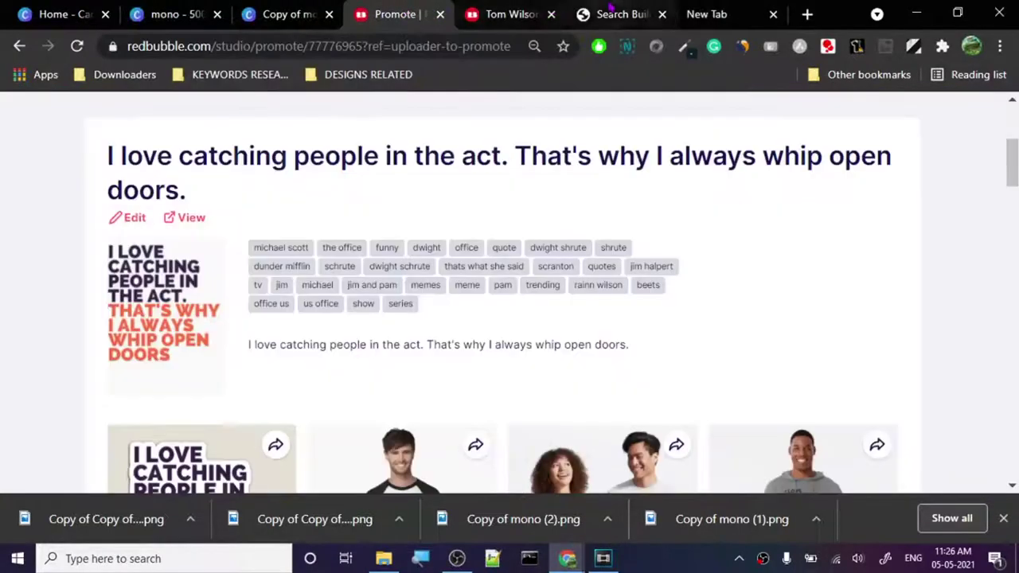
pyautogui.click(610, 10)
pyautogui.scroll(-2, 175, 351)
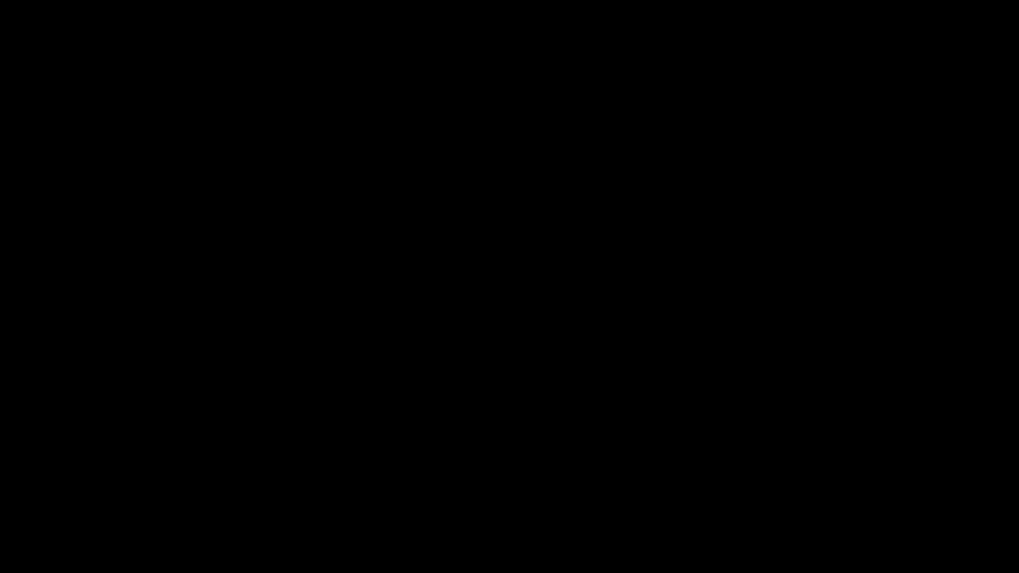
pyautogui.scroll(-1, 40, 411)
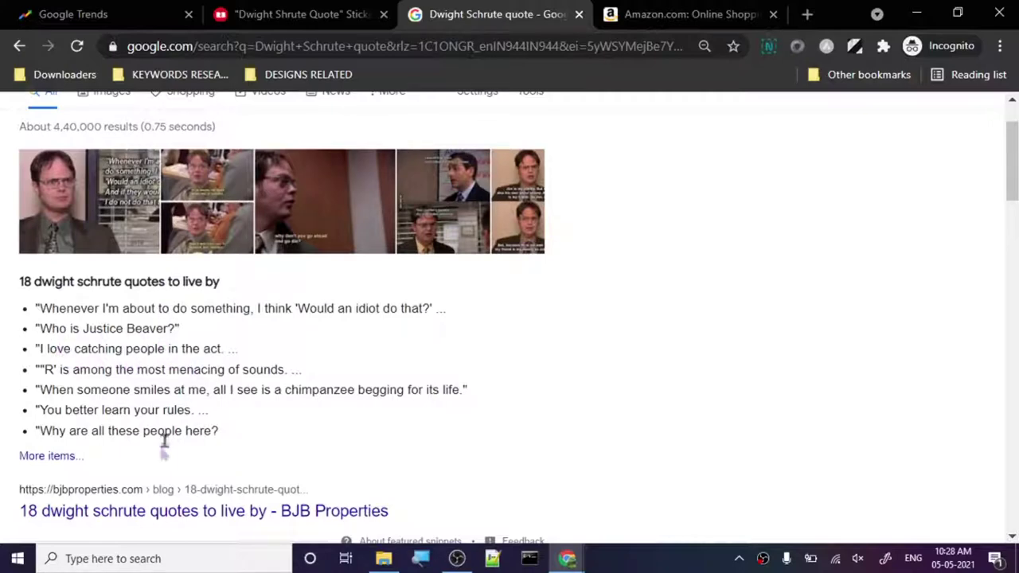
# Step: Reload the Dwight Schrute quotes article and select quote 3 about catching people
pyautogui.press('F5')
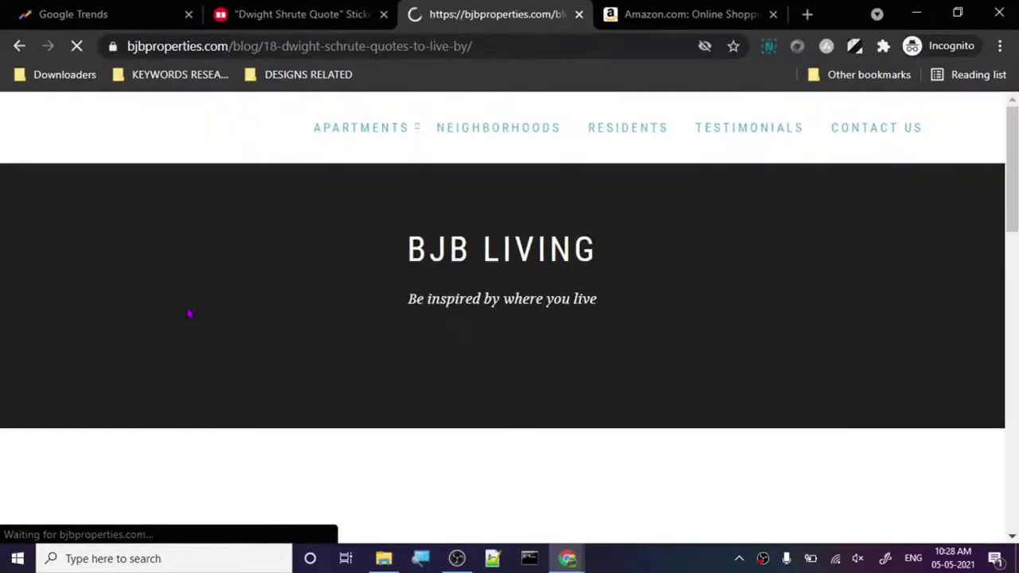
pyautogui.scroll(-5, 189, 312)
pyautogui.scroll(-5, 188, 312)
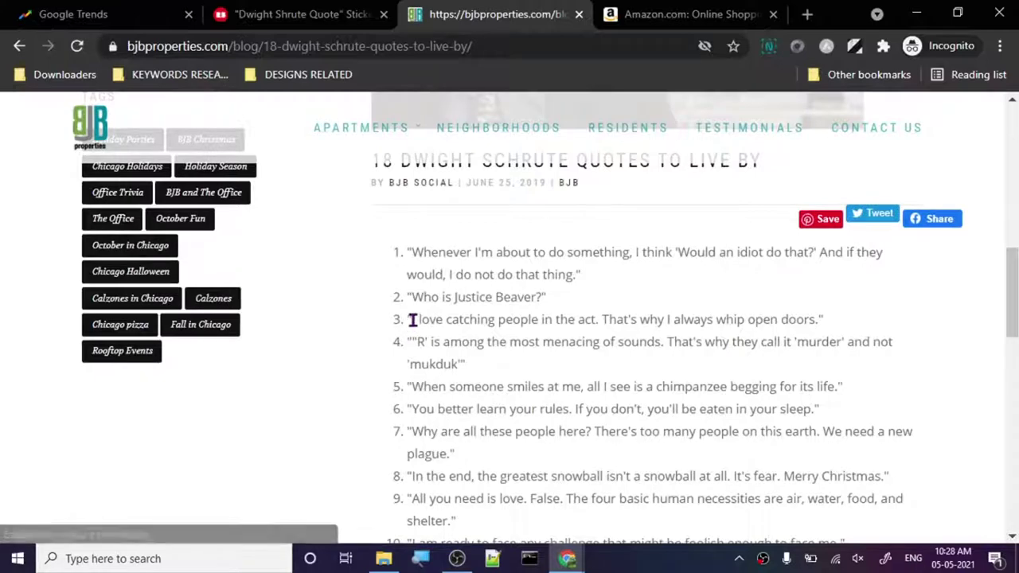
pyautogui.moveTo(413, 318); pyautogui.dragTo(797, 321)
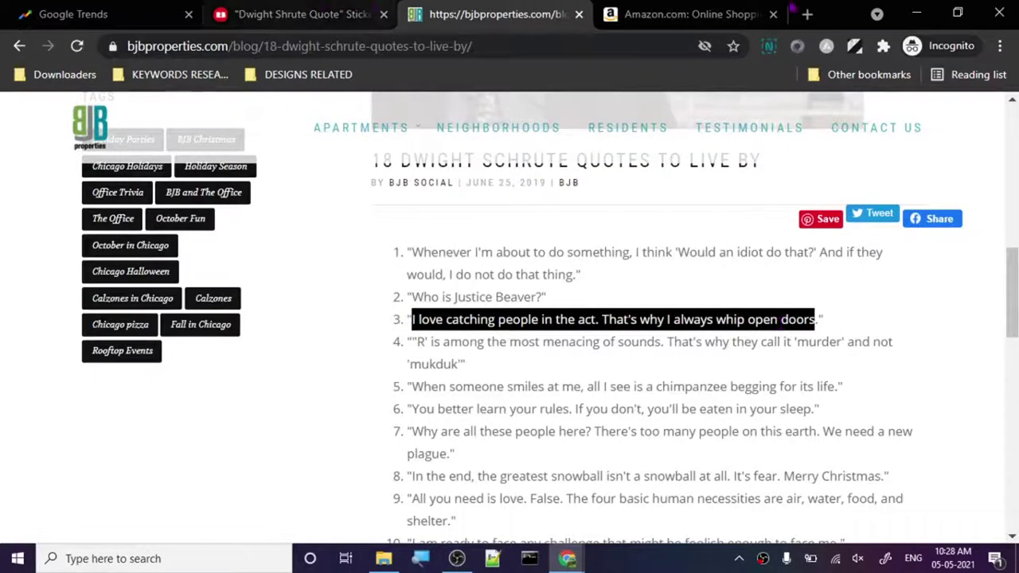
# Step: Return to the Redbubble Dwight Shrute Quote Sticker listing
pyautogui.click(299, 14)
pyautogui.click(807, 13)
pyautogui.hotkey('ctrl', '2')
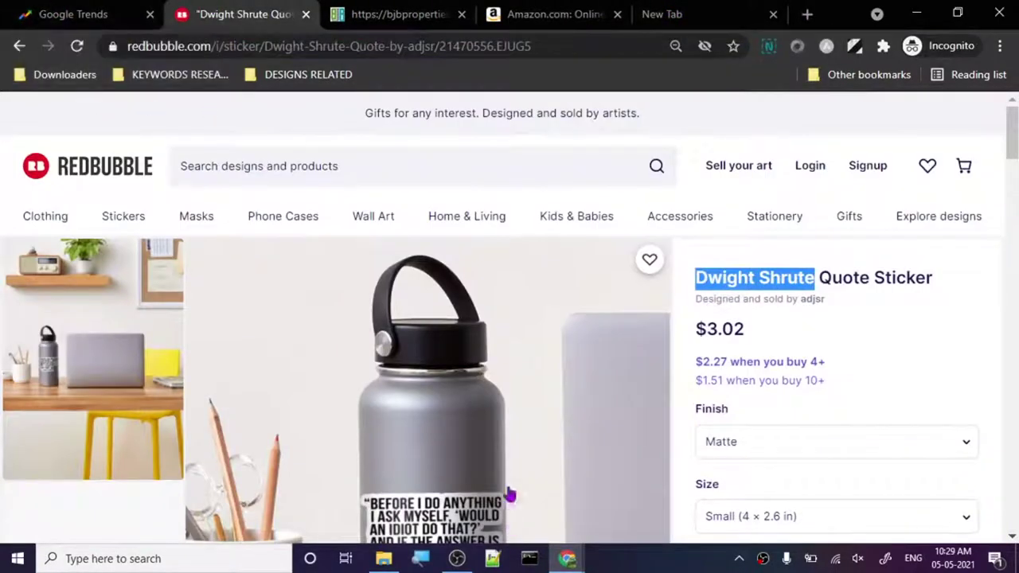
# Step: Bring Canva forward and create a custom-size design of 5000 × 5000 px
pyautogui.moveTo(567, 557)
pyautogui.click(700, 512)
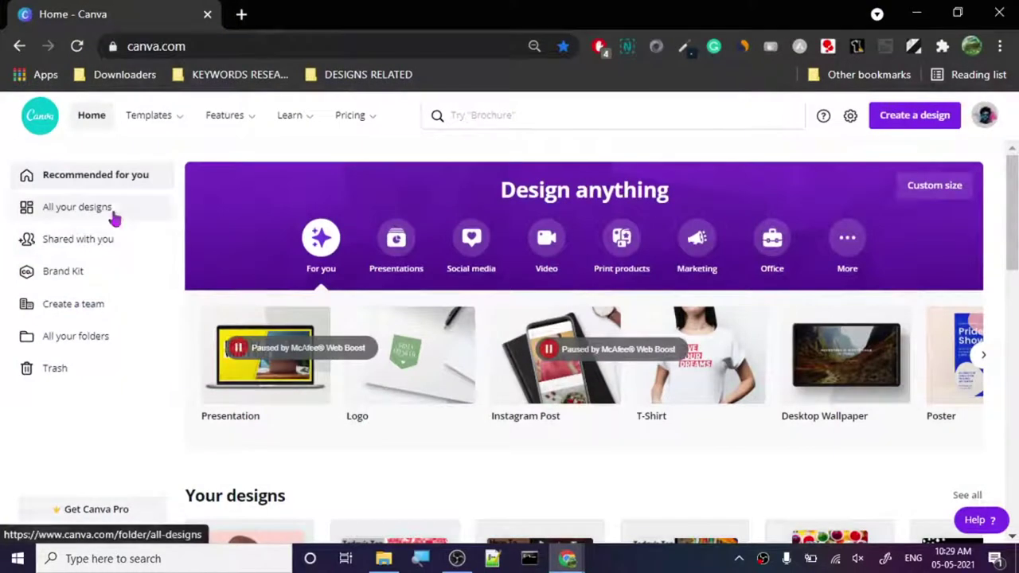
pyautogui.click(910, 114)
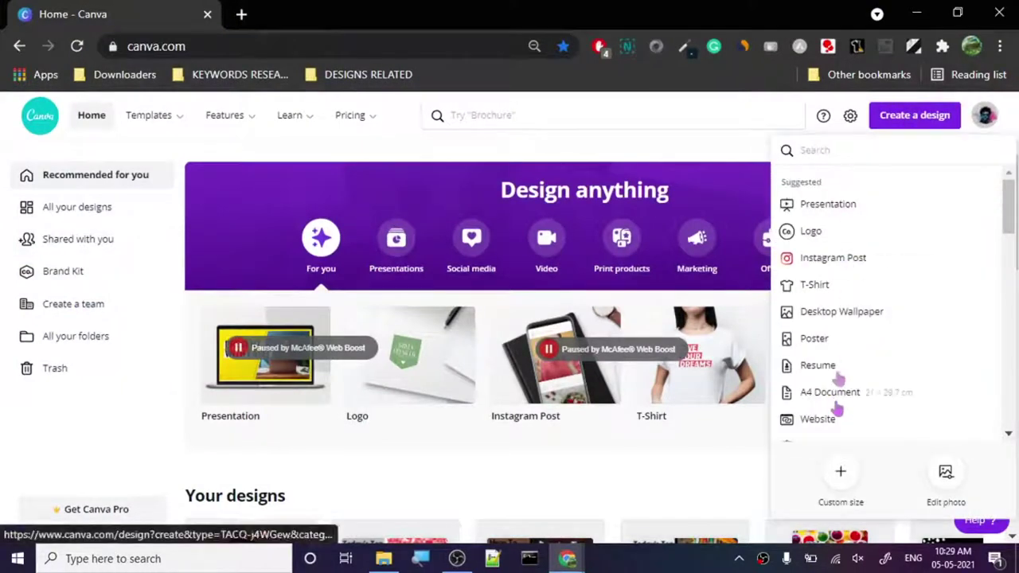
pyautogui.click(840, 476)
pyautogui.write('5000')
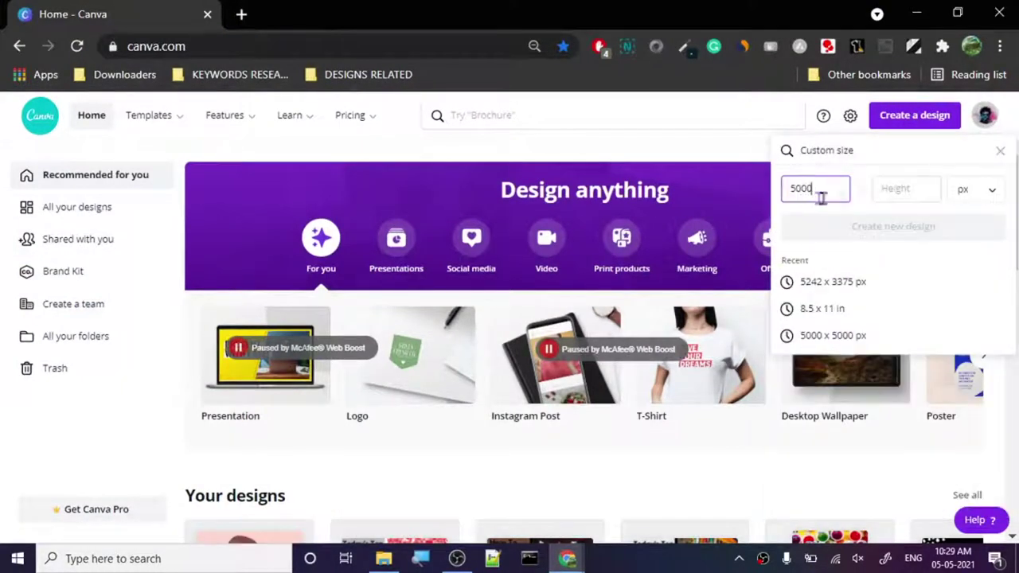
pyautogui.click(884, 188)
pyautogui.write('5000')
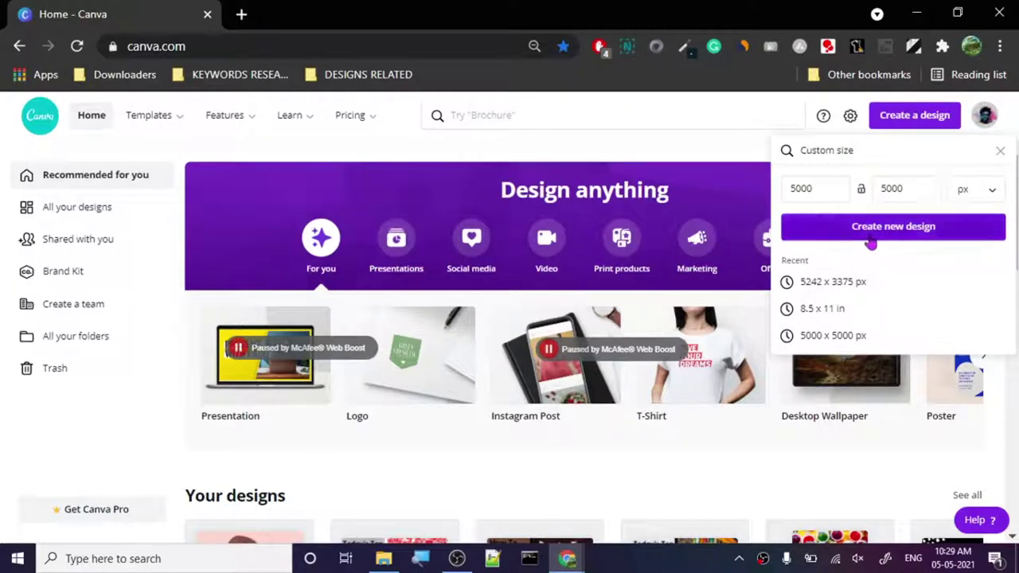
pyautogui.press('Return')
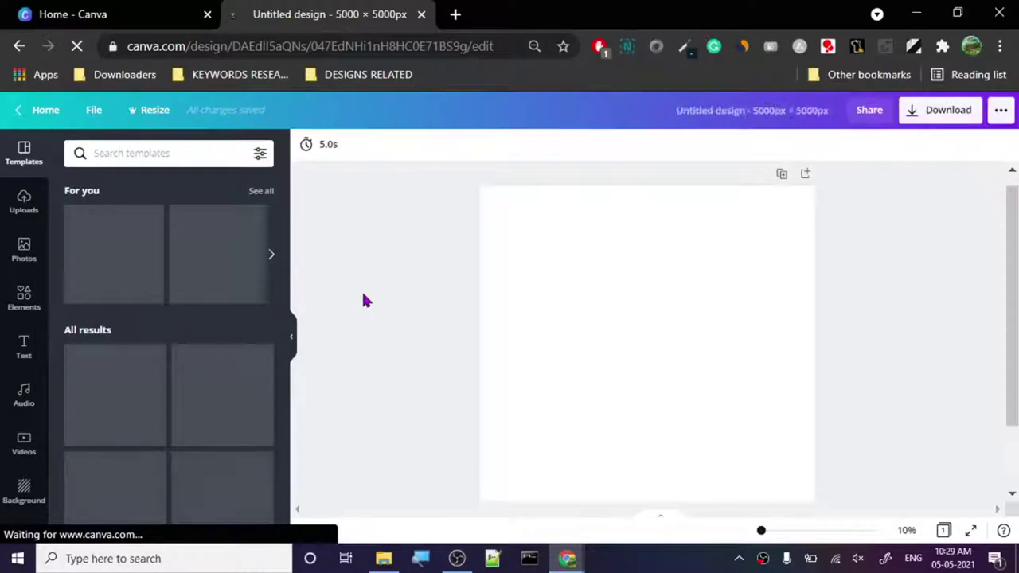
# Step: Apply the MONO template and replace its first line with 'I LOVE'
pyautogui.scroll(-3, 143, 372)
pyautogui.scroll(-2, 141, 368)
pyautogui.scroll(-1, 166, 398)
pyautogui.scroll(-3, 173, 400)
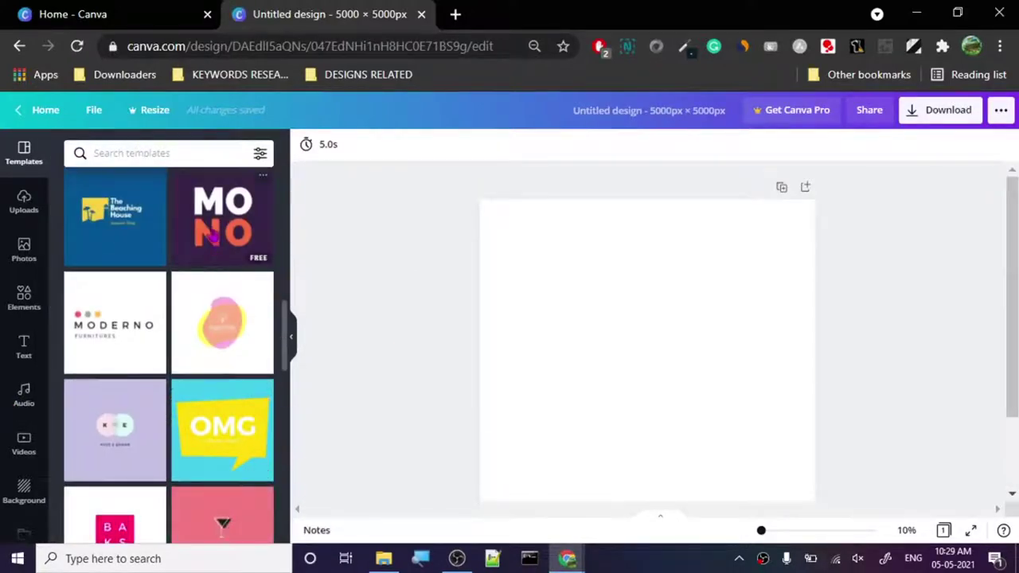
pyautogui.doubleClick(609, 322)
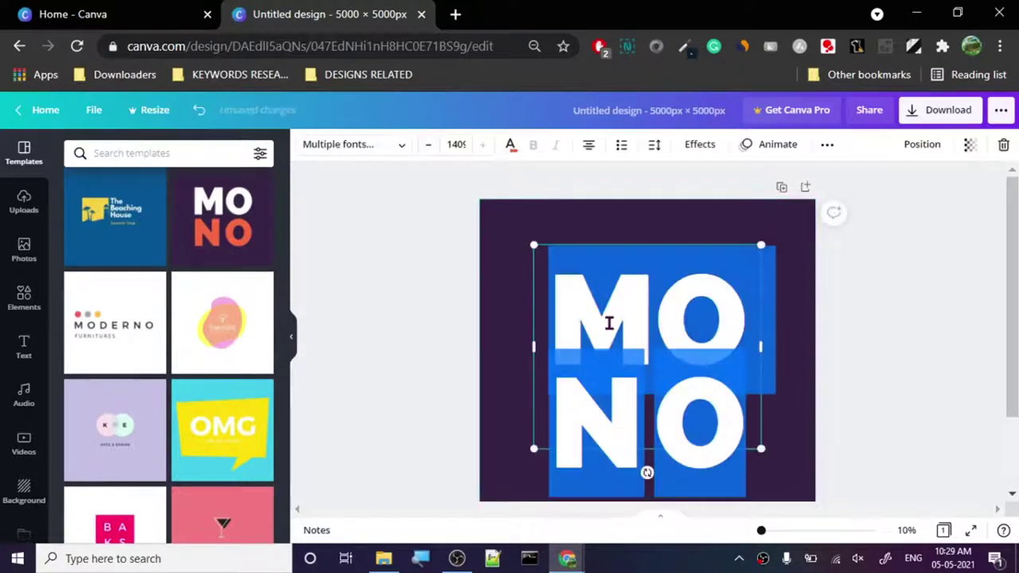
pyautogui.click(419, 301)
pyautogui.doubleClick(585, 292)
pyautogui.moveTo(567, 297); pyautogui.dragTo(731, 310)
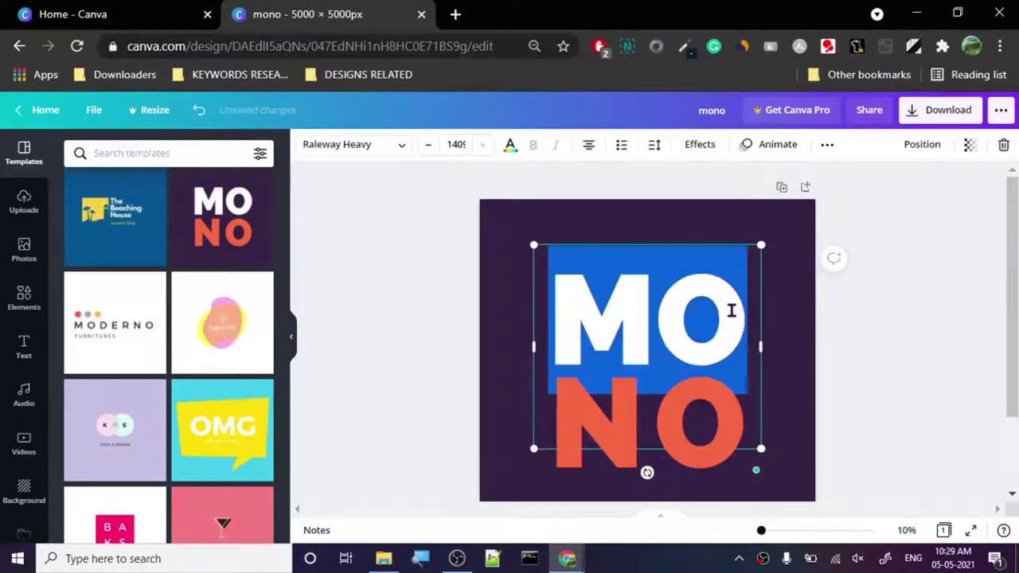
pyautogui.write('I LOVE')
# Step: Widen and shrink the quote text box to size 760 and move it to the page top
pyautogui.scroll(-3, 764, 358)
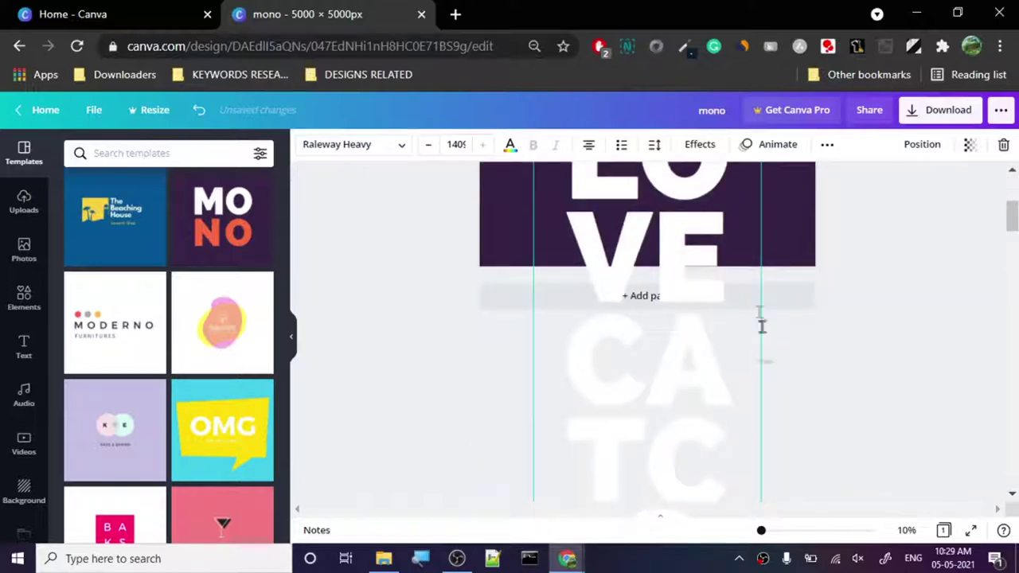
pyautogui.moveTo(896, 375); pyautogui.dragTo(957, 379)
pyautogui.scroll(3, 566, 324)
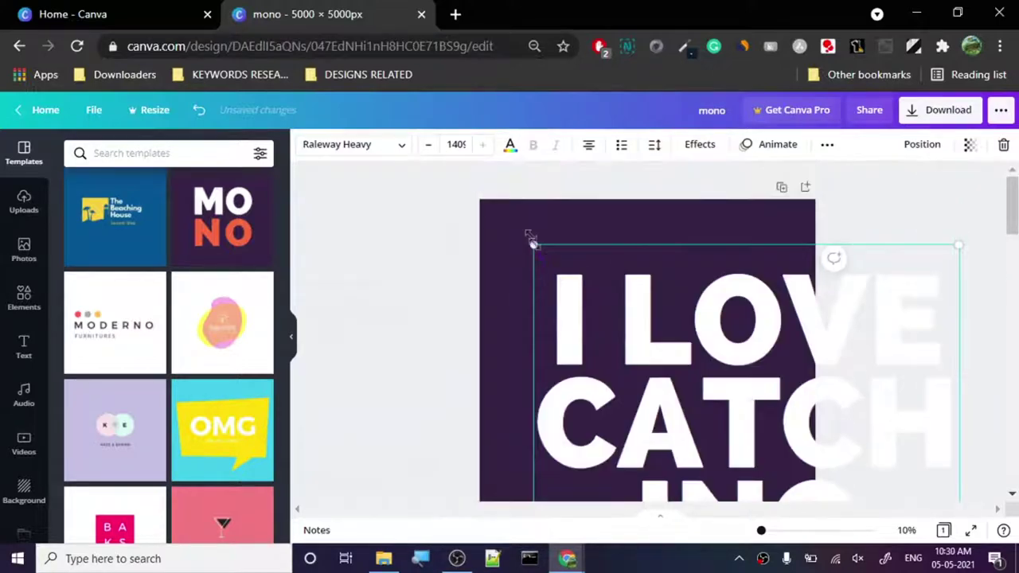
pyautogui.moveTo(677, 358); pyautogui.dragTo(560, 411)
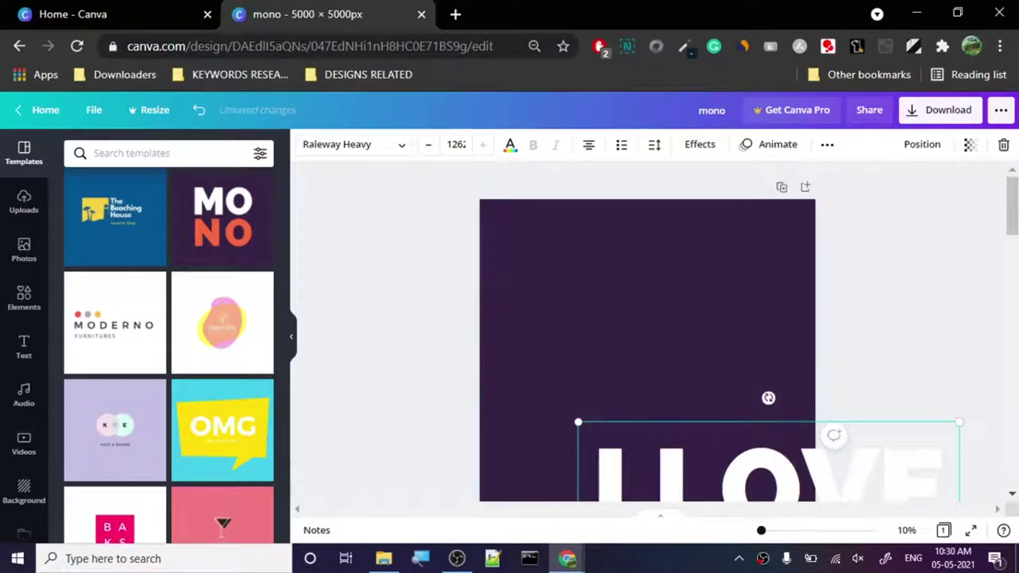
pyautogui.moveTo(682, 467); pyautogui.dragTo(586, 250)
pyautogui.moveTo(491, 207)
pyautogui.mouseDown()
pyautogui.moveTo(692, 395)
pyautogui.moveTo(597, 262)
pyautogui.moveTo(494, 209)
pyautogui.moveTo(541, 409)
pyautogui.mouseUp()
pyautogui.moveTo(651, 459)
pyautogui.mouseDown()
pyautogui.moveTo(581, 280)
pyautogui.moveTo(603, 275)
pyautogui.mouseUp()
pyautogui.moveTo(502, 223); pyautogui.dragTo(544, 394)
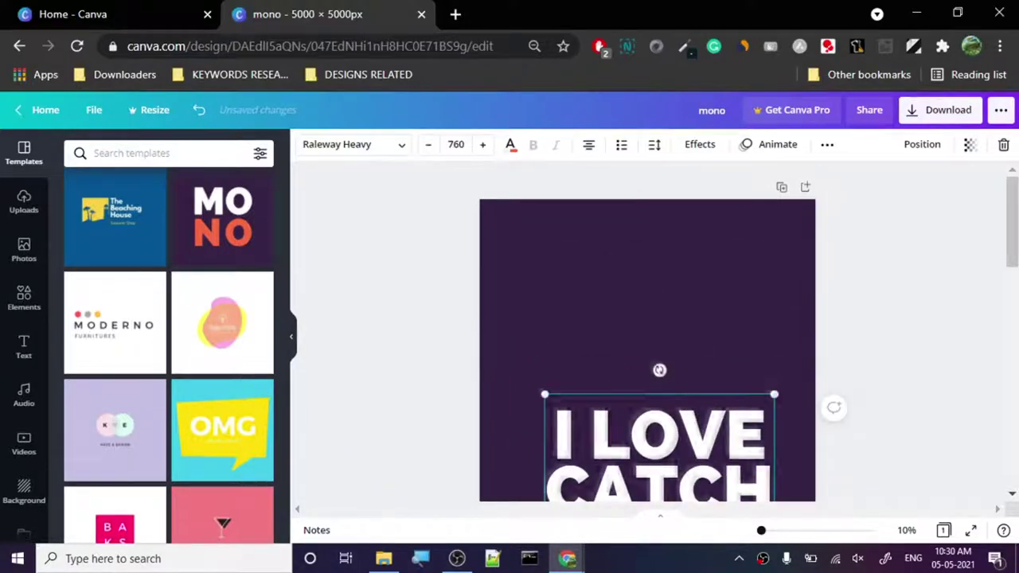
pyautogui.moveTo(628, 478); pyautogui.dragTo(576, 294)
pyautogui.doubleClick(579, 317)
# Step: Set the whole quote's font size to 100, then 200, then 500
pyautogui.hotkey('ctrl', 'a')
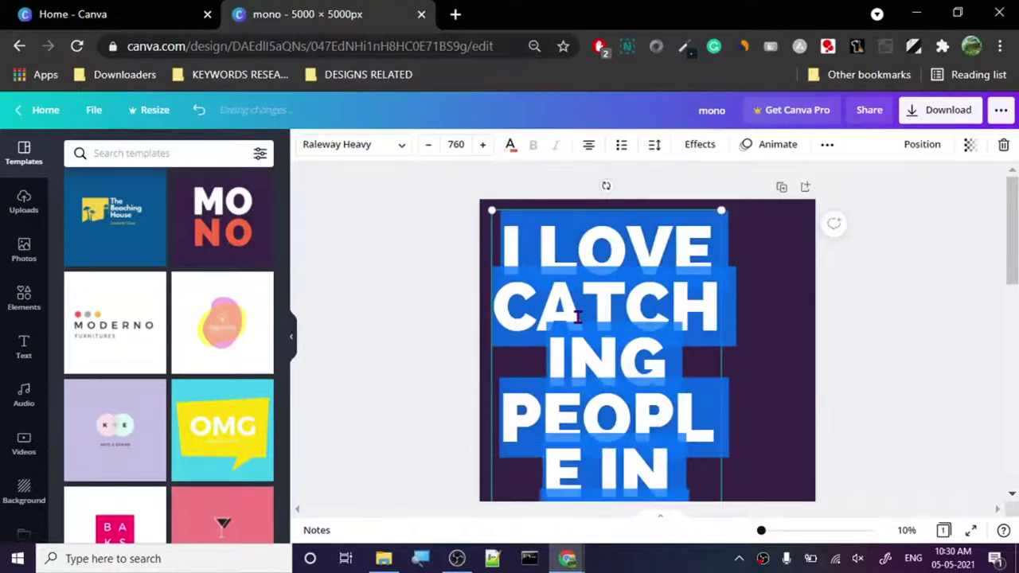
pyautogui.click(446, 146)
pyautogui.click(451, 148)
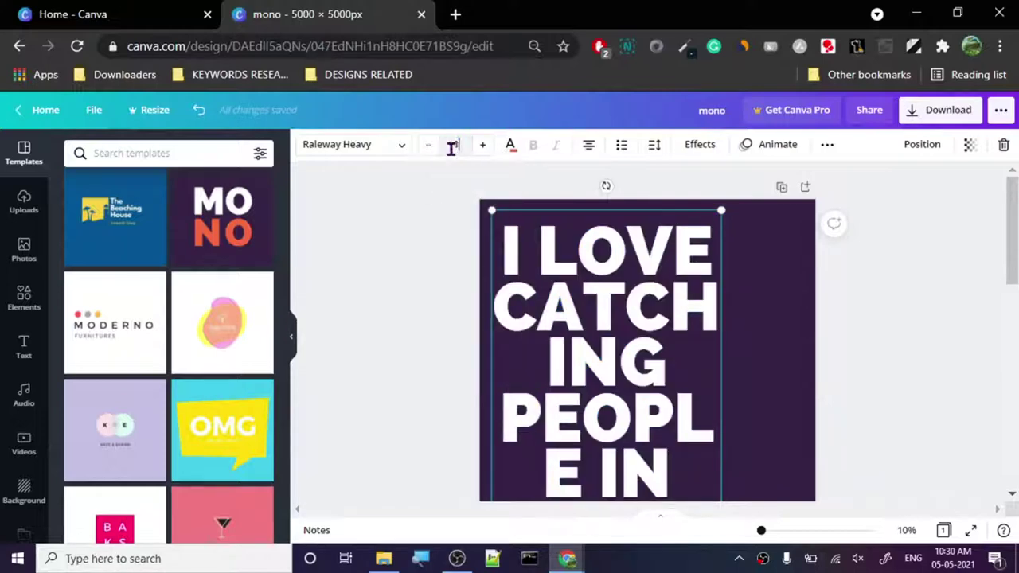
pyautogui.write('00')
pyautogui.press('Return')
pyautogui.click(455, 146)
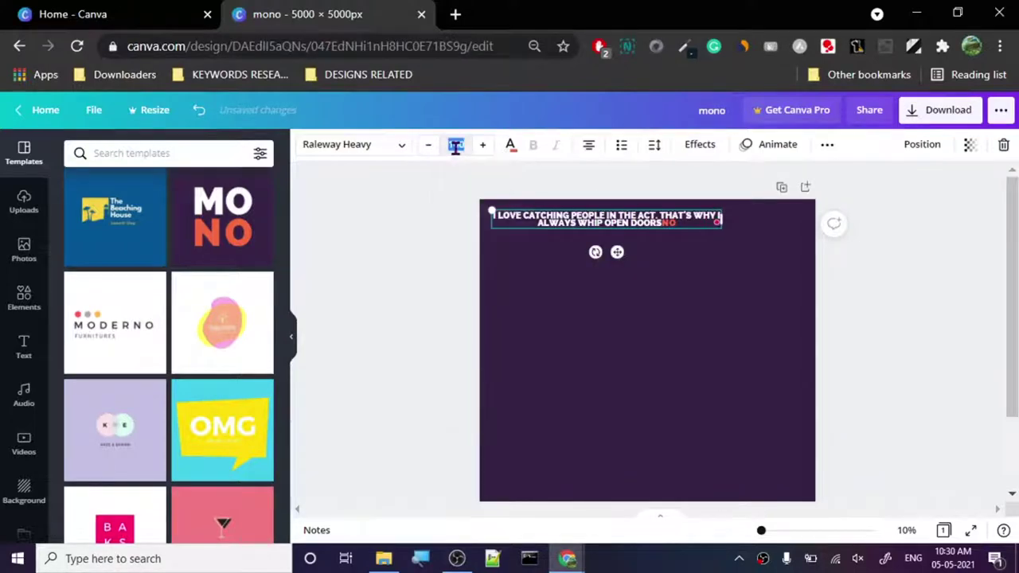
pyautogui.write('00')
pyautogui.press('Return')
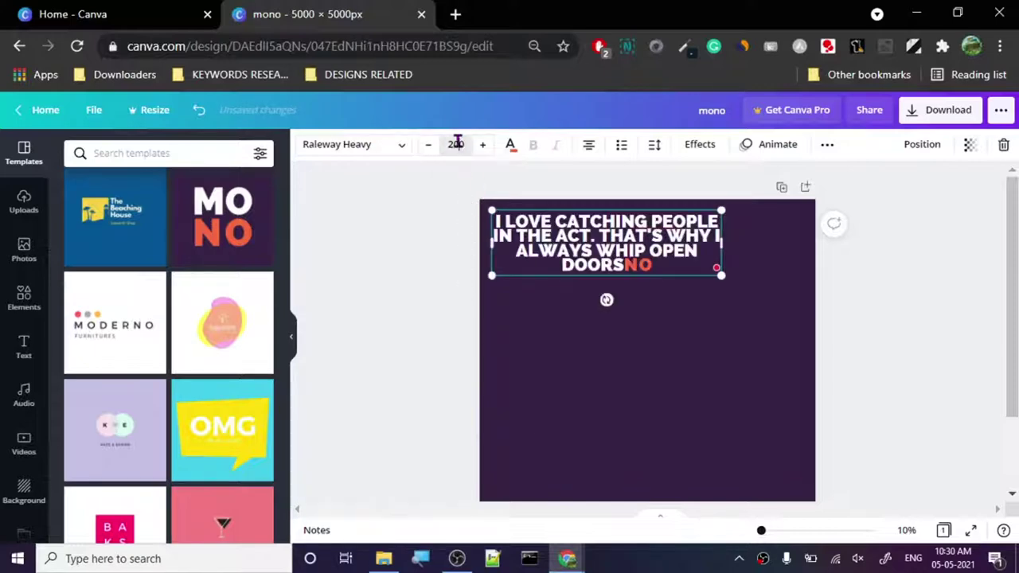
pyautogui.write('500')
pyautogui.press('Return')
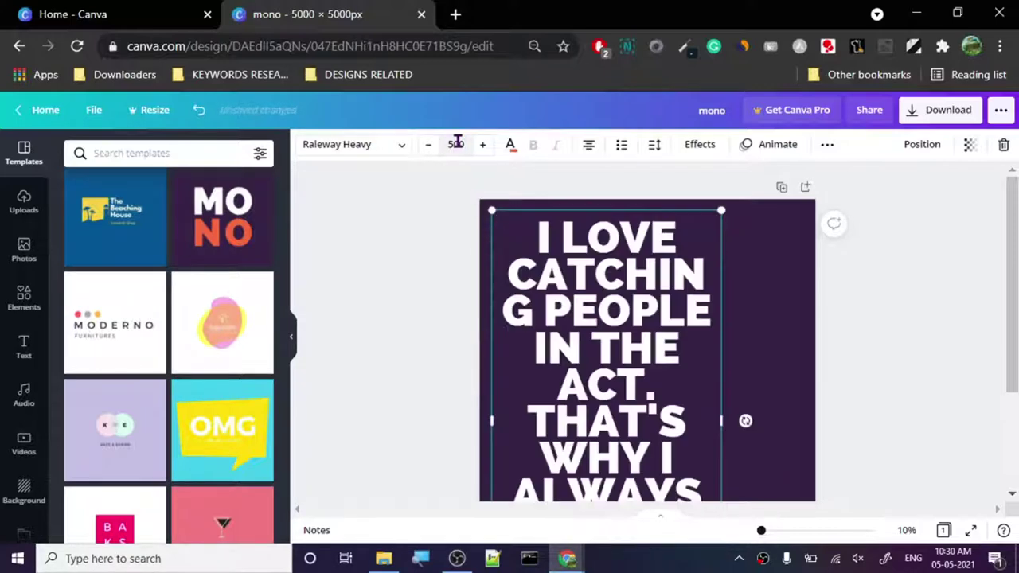
# Step: Resize the quote to size 391, centre it, and delete its second sentence
pyautogui.moveTo(796, 414); pyautogui.dragTo(808, 414)
pyautogui.moveTo(484, 205); pyautogui.dragTo(551, 283)
pyautogui.click(438, 357)
pyautogui.moveTo(663, 391)
pyautogui.mouseDown()
pyautogui.moveTo(570, 366)
pyautogui.moveTo(701, 434)
pyautogui.mouseUp()
pyautogui.click(570, 366)
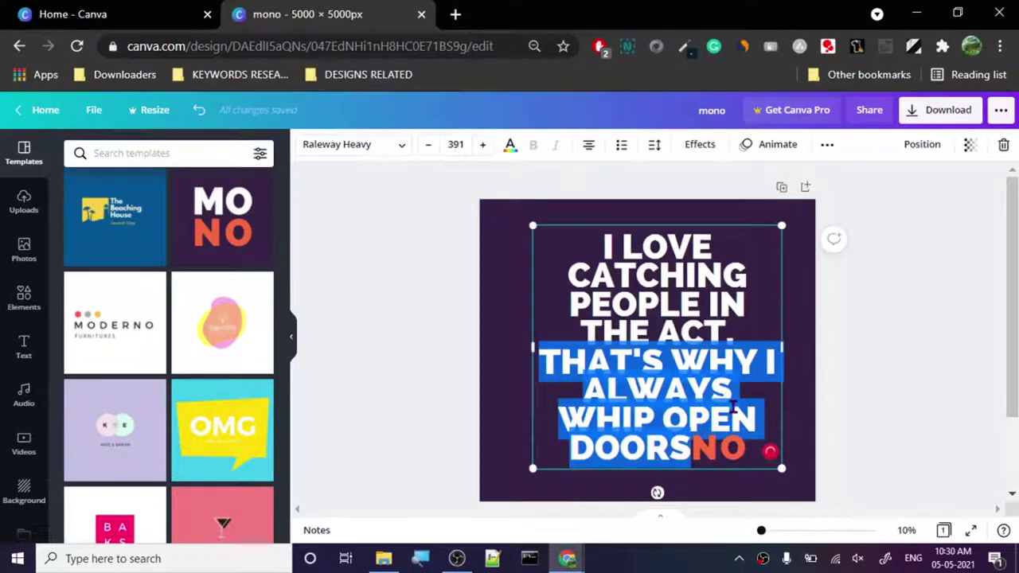
pyautogui.press('BackSpace')
# Step: Restore the quote's second half and delete the stray red 'NO'
pyautogui.doubleClick(732, 330)
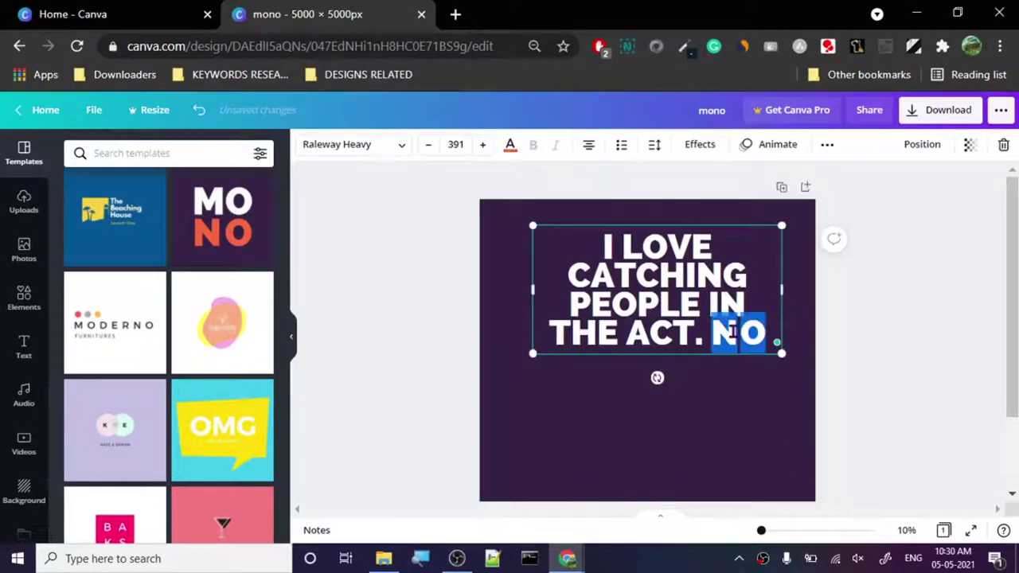
pyautogui.hotkey('ctrl', 'z')
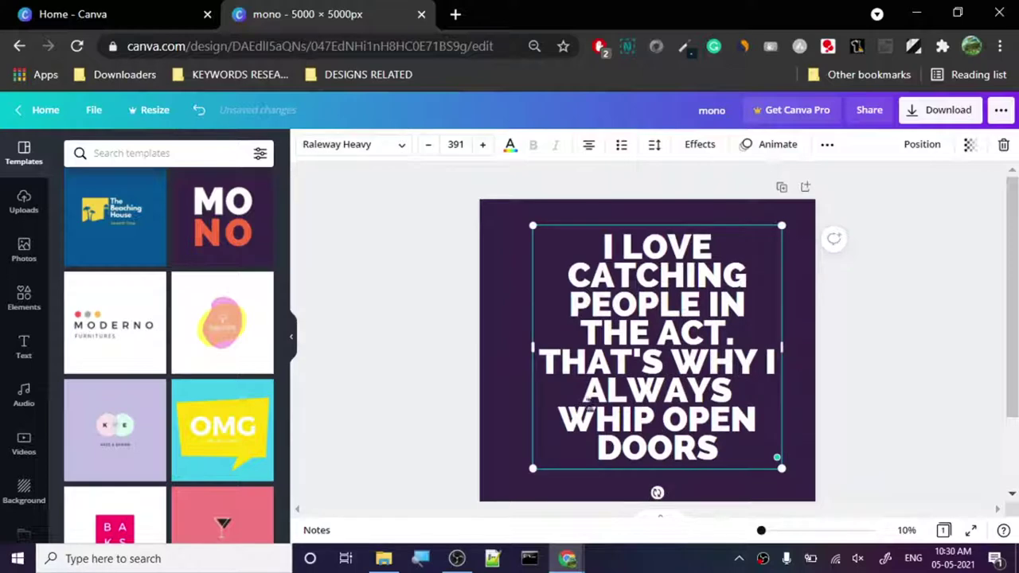
pyautogui.moveTo(547, 358); pyautogui.dragTo(709, 444)
pyautogui.hotkey('ctrl', 'c')
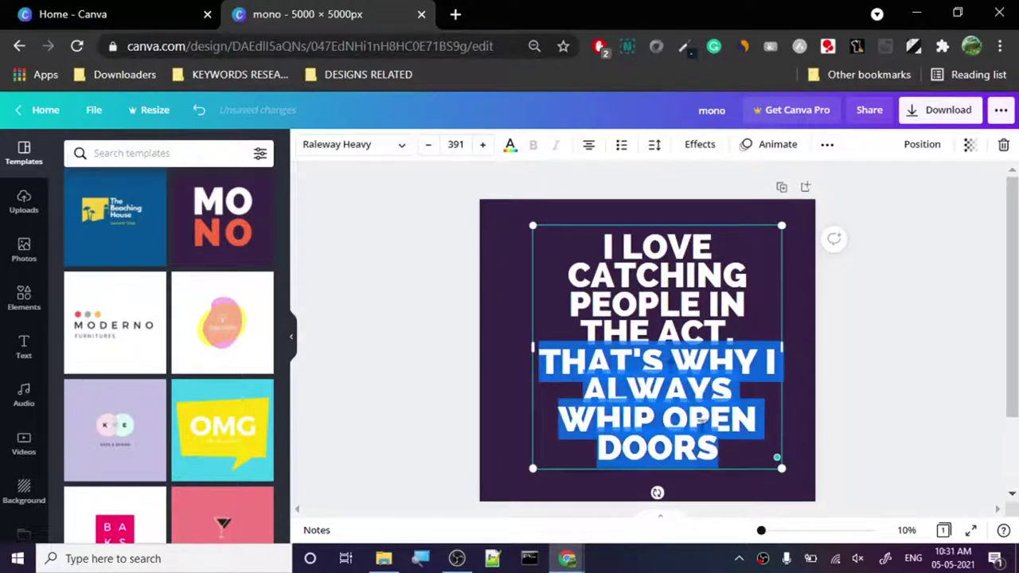
pyautogui.click(510, 145)
pyautogui.press('Escape')
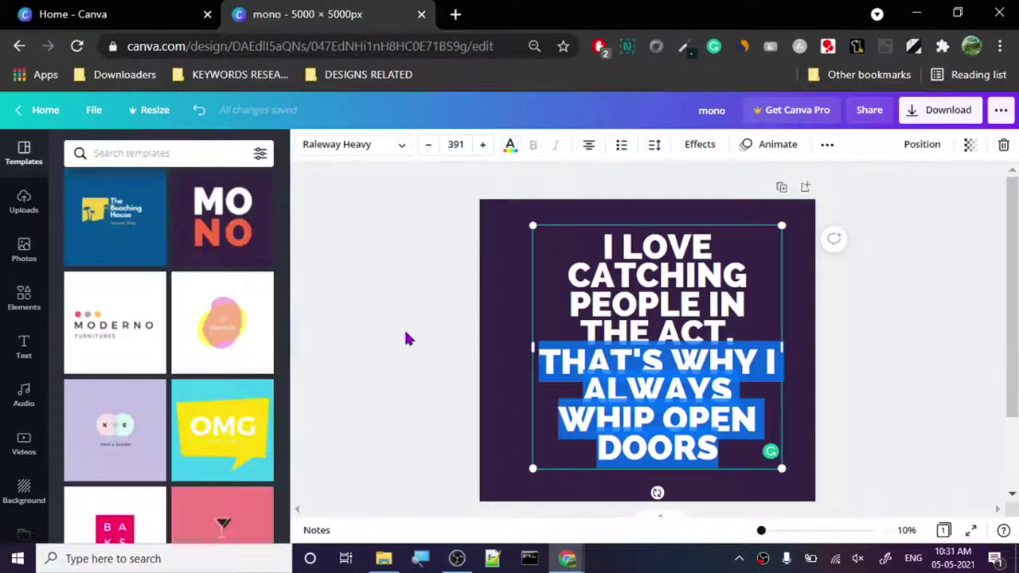
pyautogui.hotkey('ctrl', 'z')
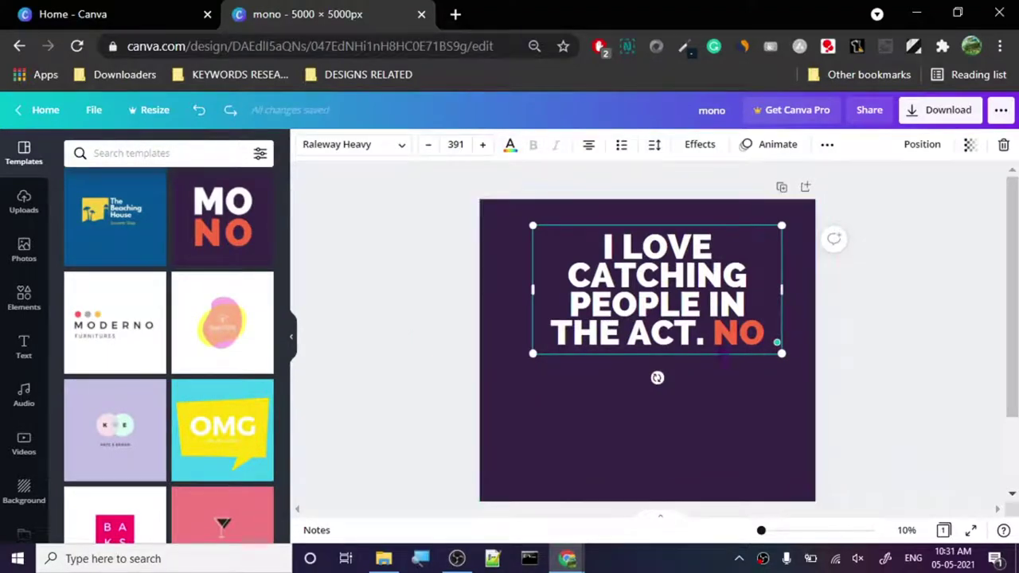
pyautogui.hotkey('ctrl', 'v')
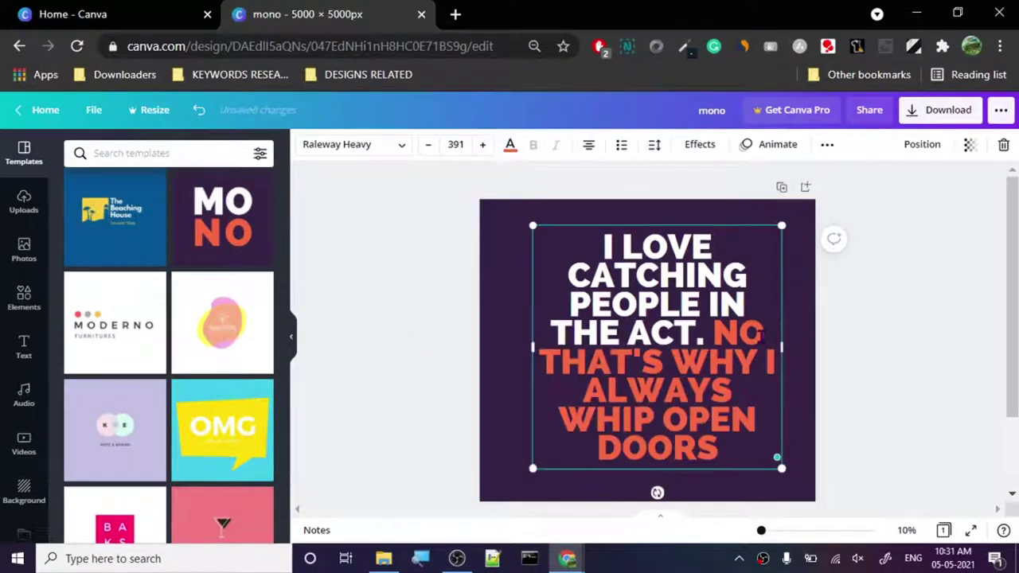
pyautogui.click(757, 331)
pyautogui.press('BackSpace')
pyautogui.press('BackSpace')
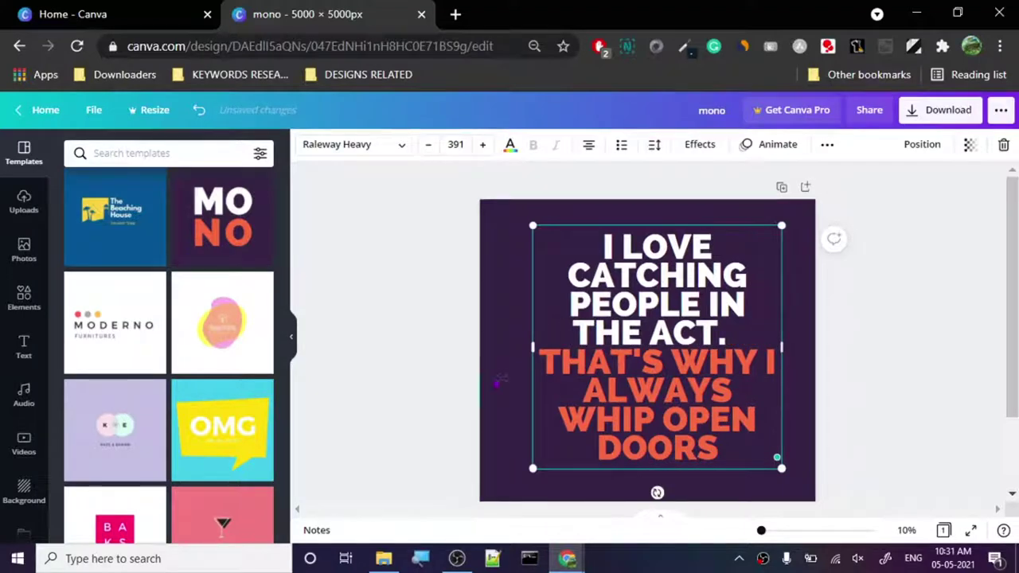
# Step: Left-align the quote text
pyautogui.click(402, 291)
pyautogui.click(629, 337)
pyautogui.click(590, 145)
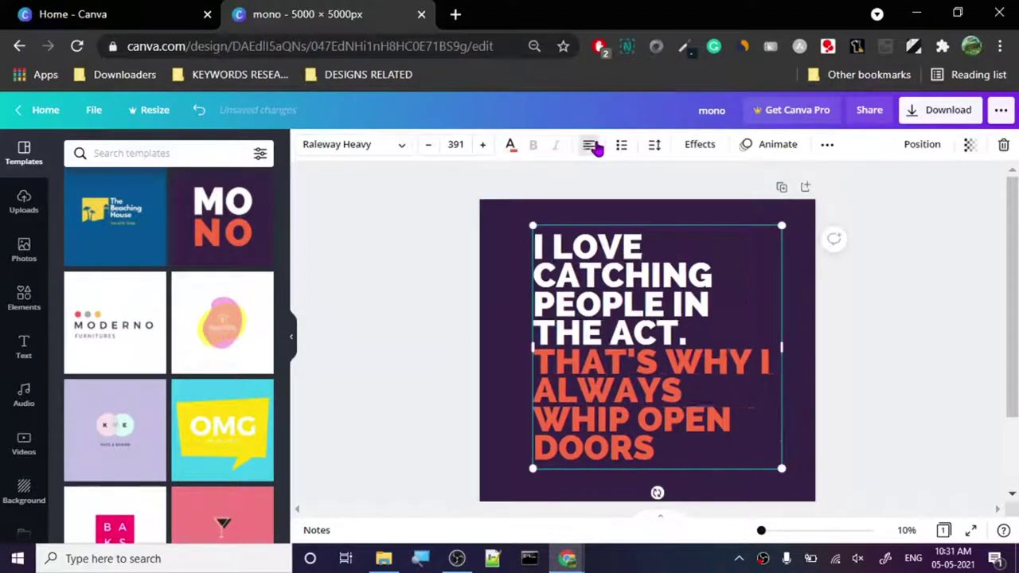
pyautogui.click(589, 144)
pyautogui.click(589, 145)
# Step: Move the quote to the top-left and enlarge it to size 475 to fill the page
pyautogui.click(470, 359)
pyautogui.moveTo(620, 357); pyautogui.dragTo(571, 335)
pyautogui.moveTo(731, 448); pyautogui.dragTo(786, 500)
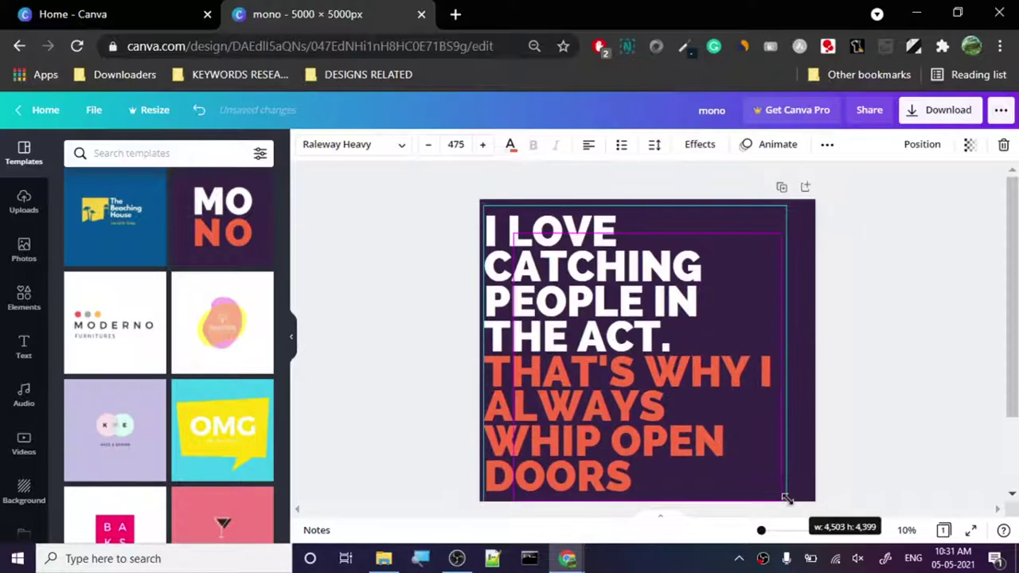
pyautogui.scroll(-2, 844, 446)
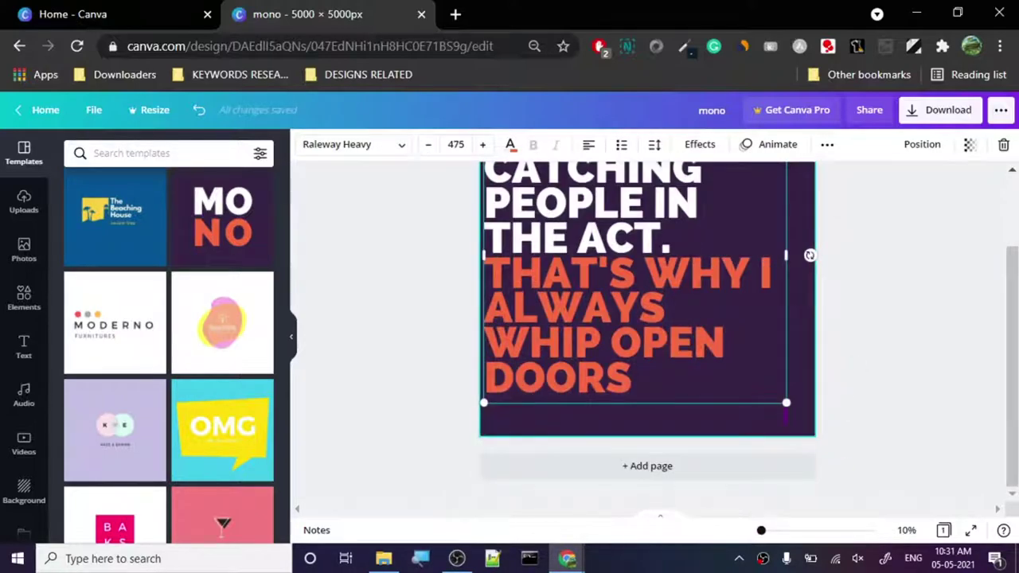
pyautogui.moveTo(793, 409); pyautogui.dragTo(800, 420)
pyautogui.click(954, 363)
pyautogui.scroll(1, 953, 363)
pyautogui.scroll(-1, 955, 370)
pyautogui.scroll(1, 955, 368)
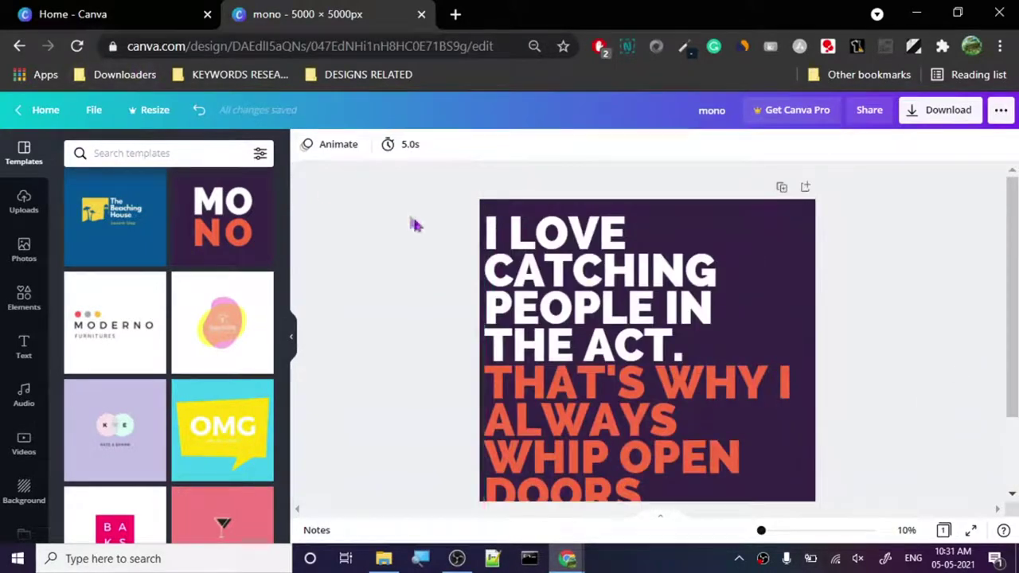
# Step: Start a custom-size new design from the File menu, then close the panel
pyautogui.click(531, 275)
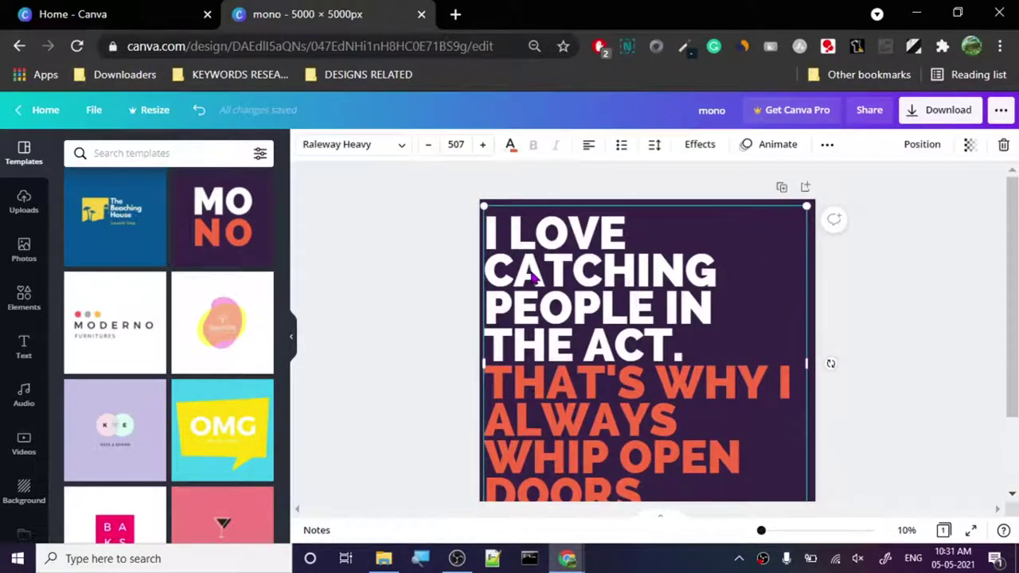
pyautogui.click(365, 235)
pyautogui.click(95, 110)
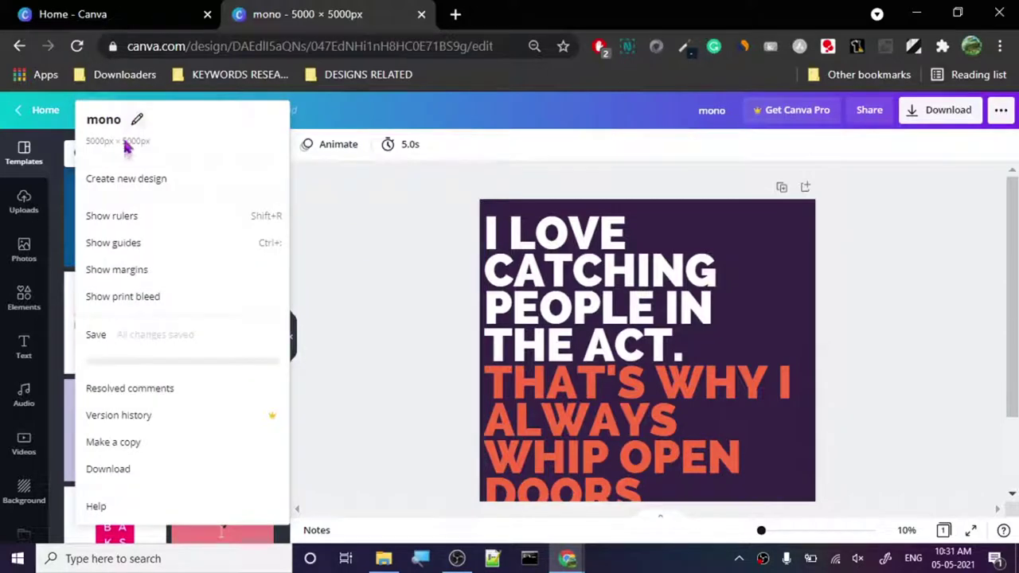
pyautogui.click(132, 179)
pyautogui.click(160, 148)
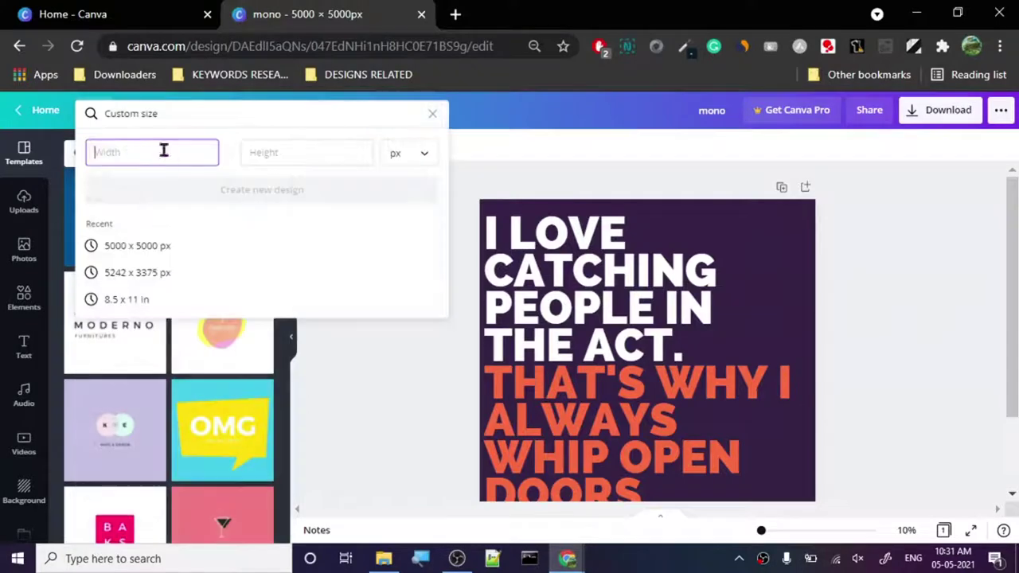
pyautogui.click(365, 377)
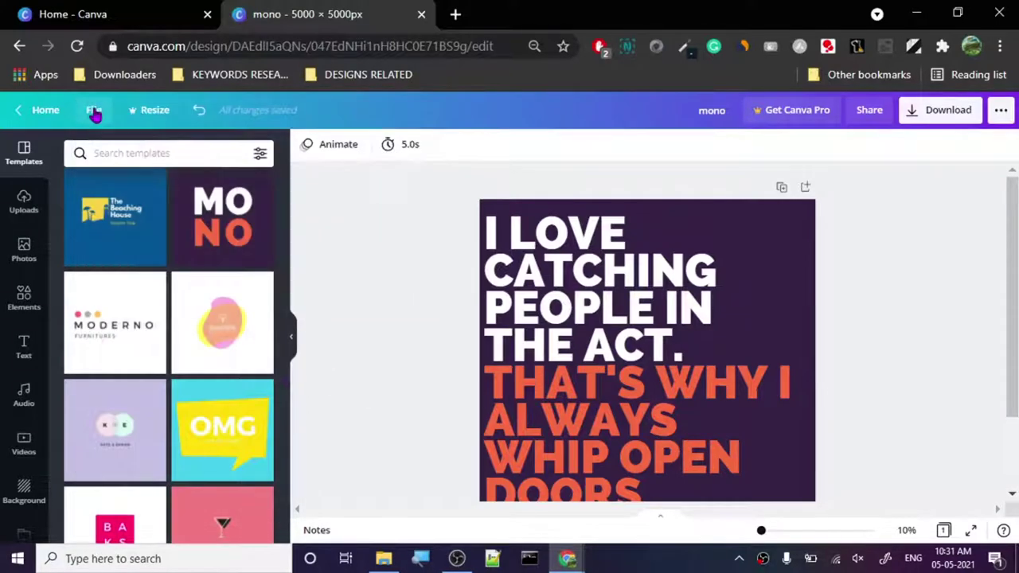
# Step: Open Canva Home in a new tab, then bring up the mono design's PNG download options
pyautogui.rightClick(46, 110)
pyautogui.click(120, 122)
pyautogui.click(517, 13)
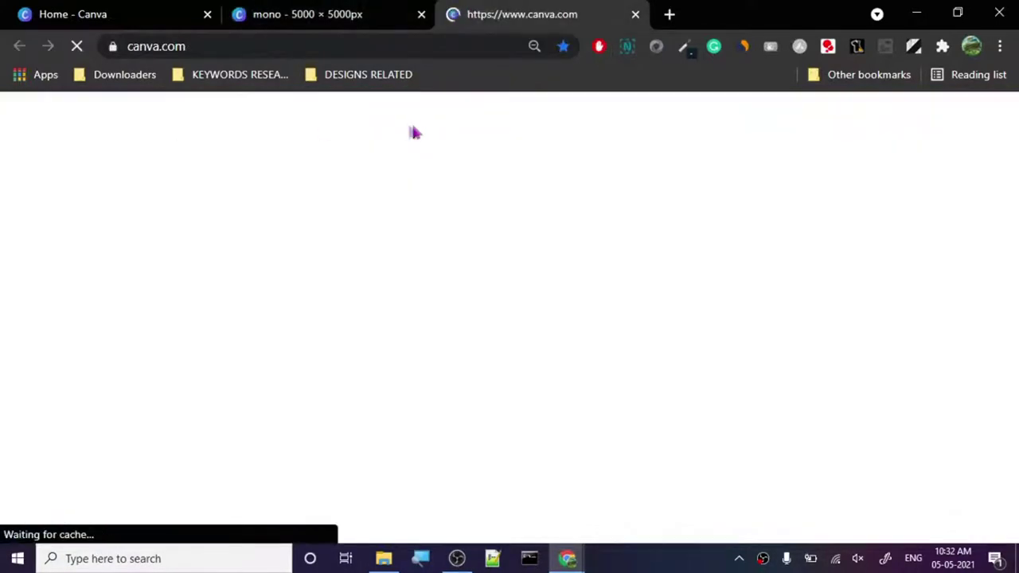
pyautogui.click(290, 10)
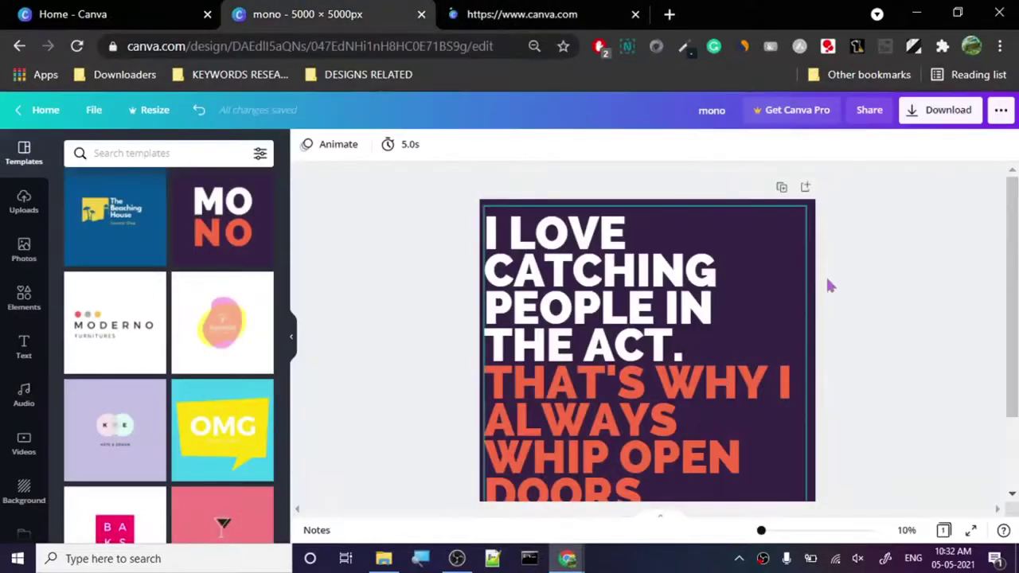
pyautogui.click(959, 116)
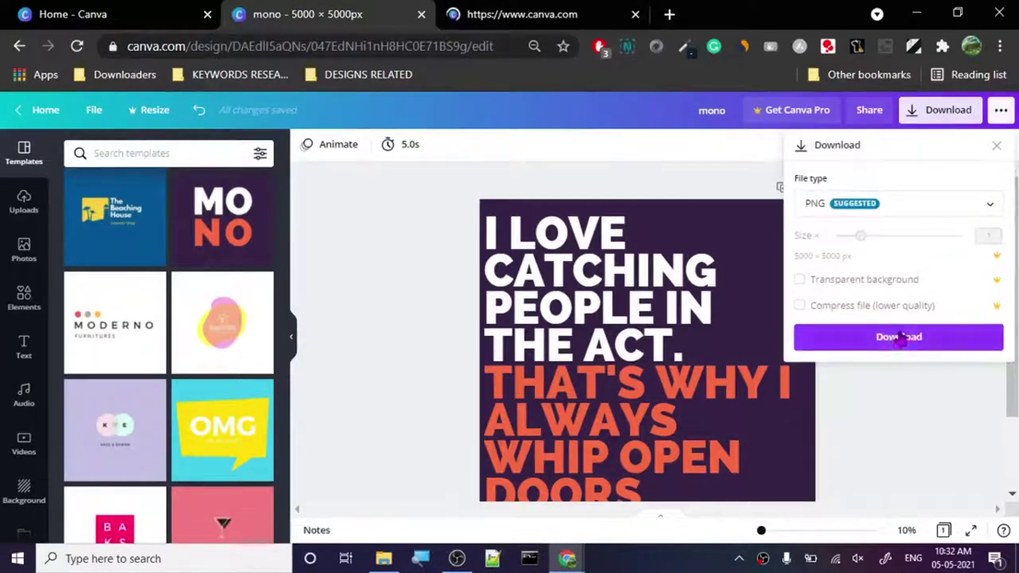
# Step: Download the quote design as mono.png and open T- SHIRT DESIGN from All your designs in a new tab
pyautogui.click(898, 337)
pyautogui.click(557, 12)
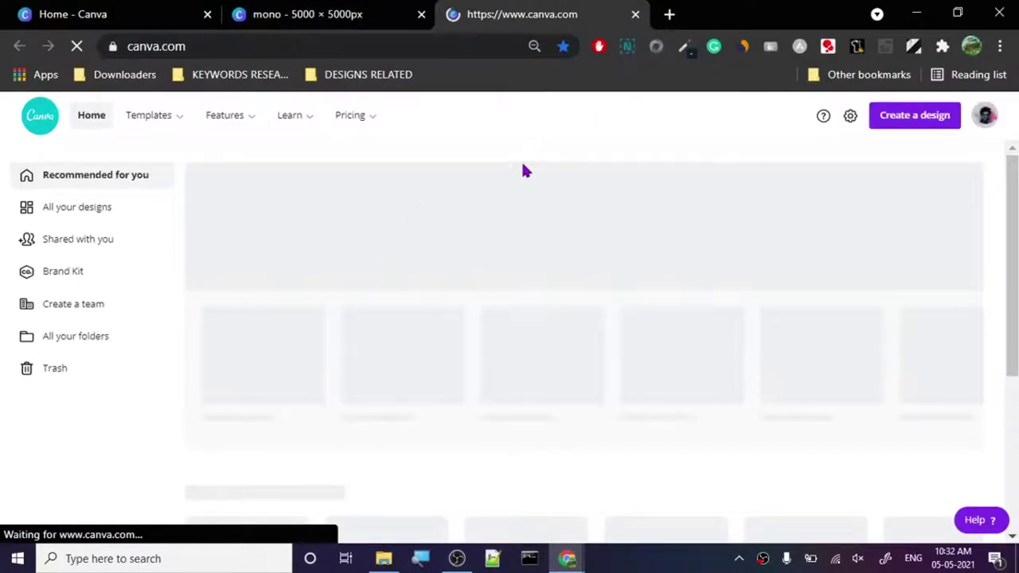
pyautogui.click(72, 208)
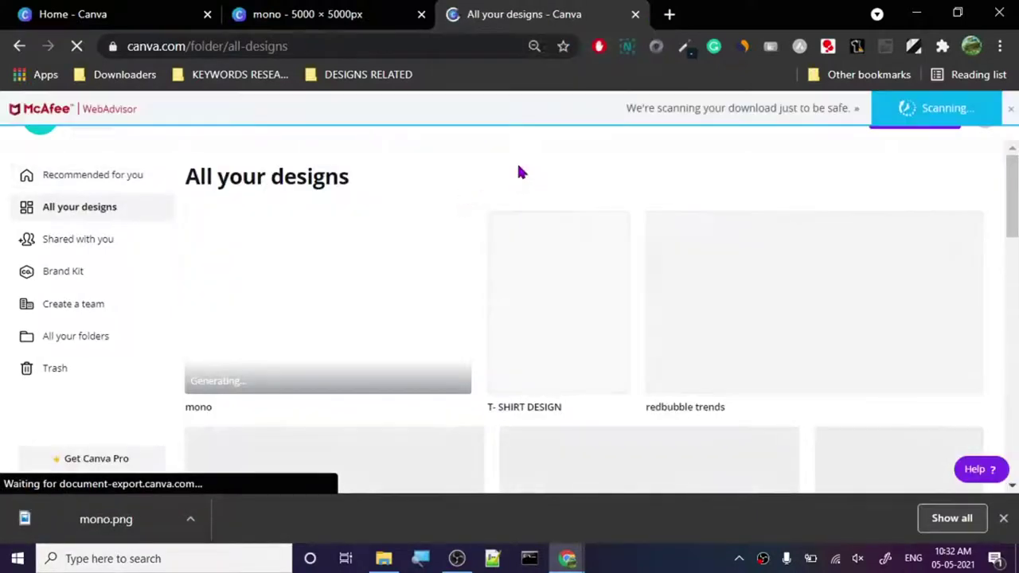
pyautogui.scroll(-3, 509, 183)
pyautogui.click(533, 175)
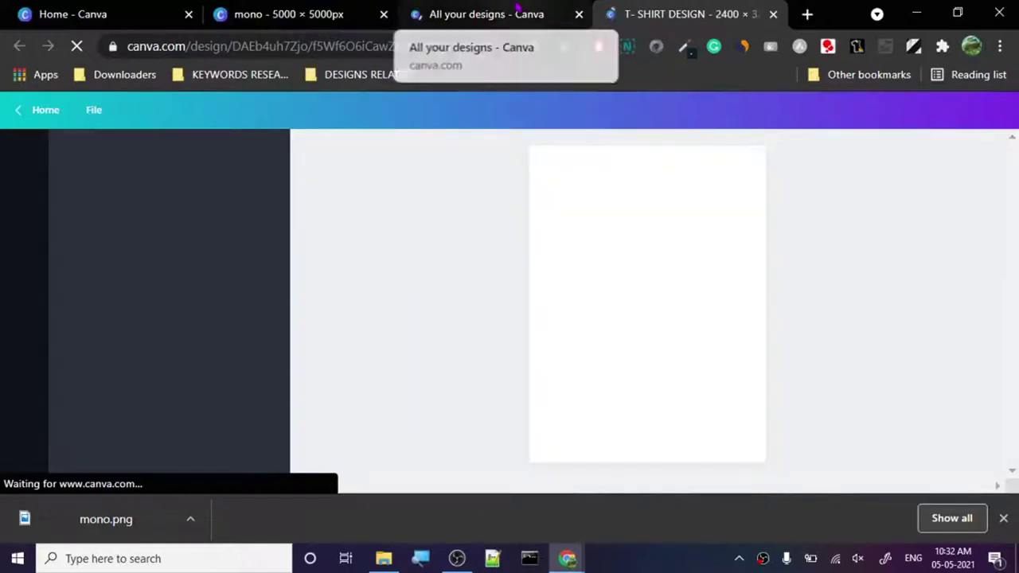
# Step: Reorder the T- SHIRT DESIGN tab, return to the mono design, and dismiss the download message
pyautogui.click(513, 11)
pyautogui.click(332, 11)
pyautogui.click(613, 11)
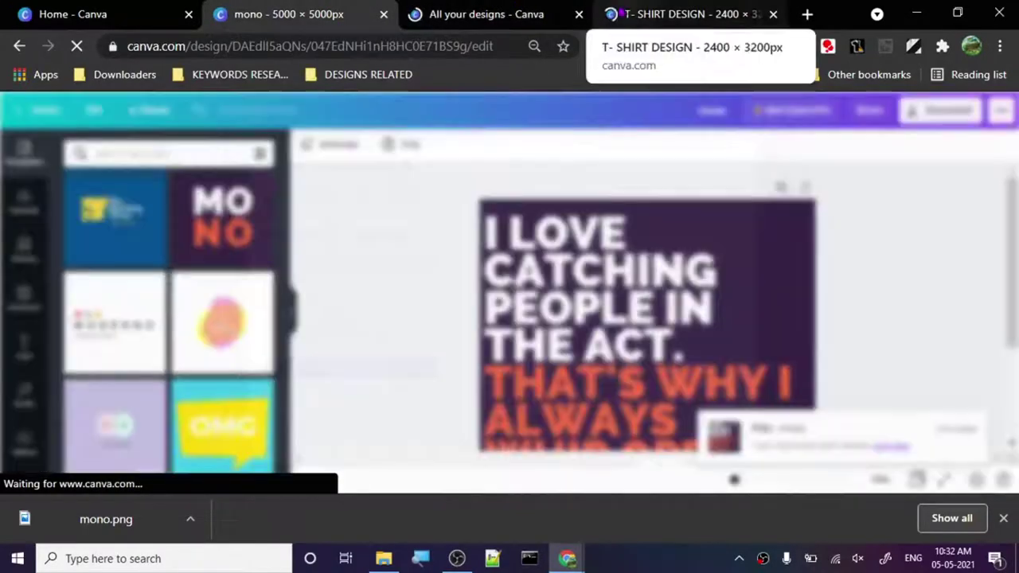
pyautogui.moveTo(613, 11); pyautogui.dragTo(509, 11)
pyautogui.click(334, 11)
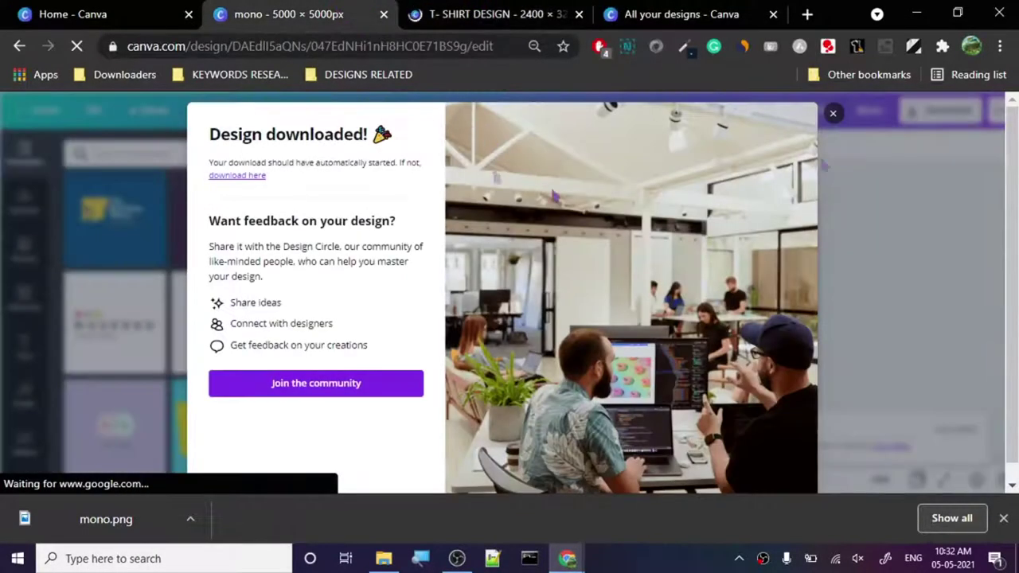
pyautogui.click(832, 114)
pyautogui.scroll(-2, 420, 255)
pyautogui.scroll(2, 417, 254)
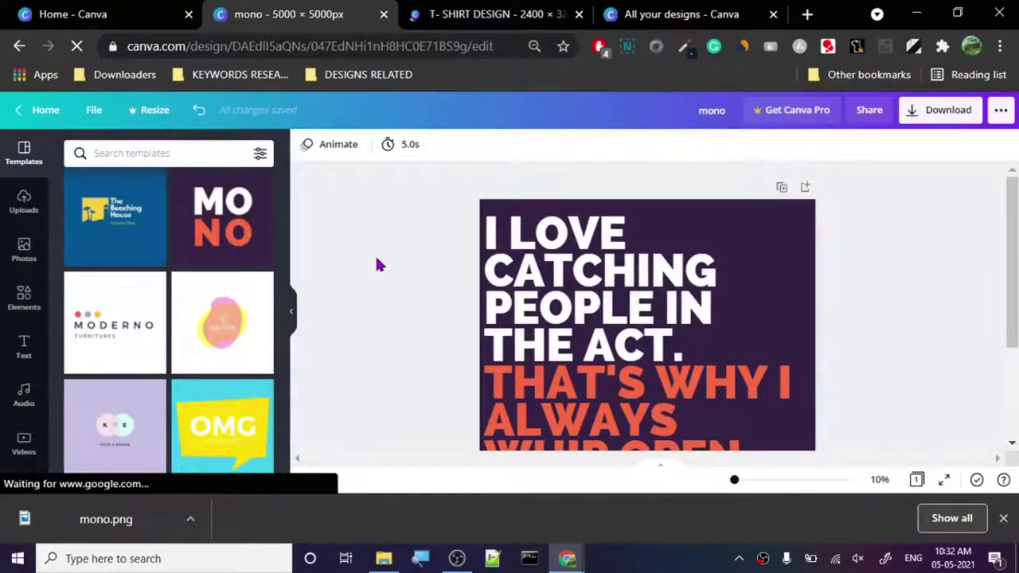
# Step: Upgrade to Canva Pro on the monthly plan, skipping the team, usage and welcome prompts
pyautogui.click(818, 116)
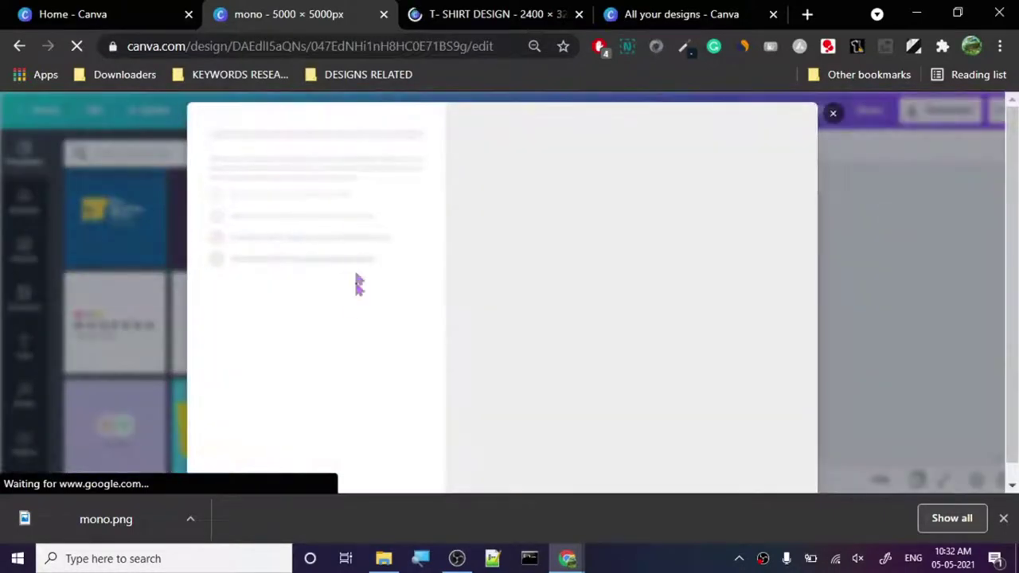
pyautogui.click(335, 376)
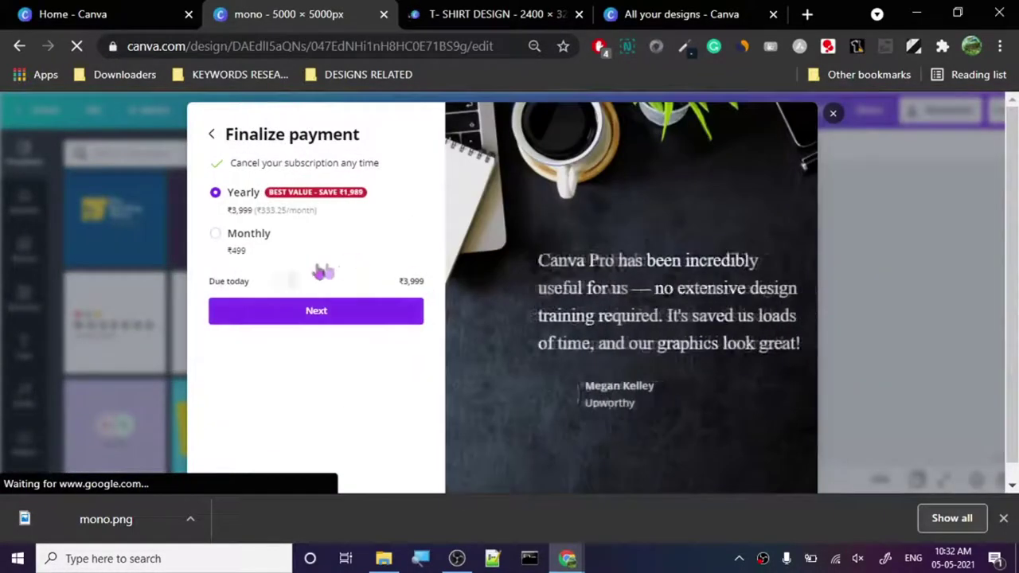
pyautogui.click(364, 318)
pyautogui.click(354, 240)
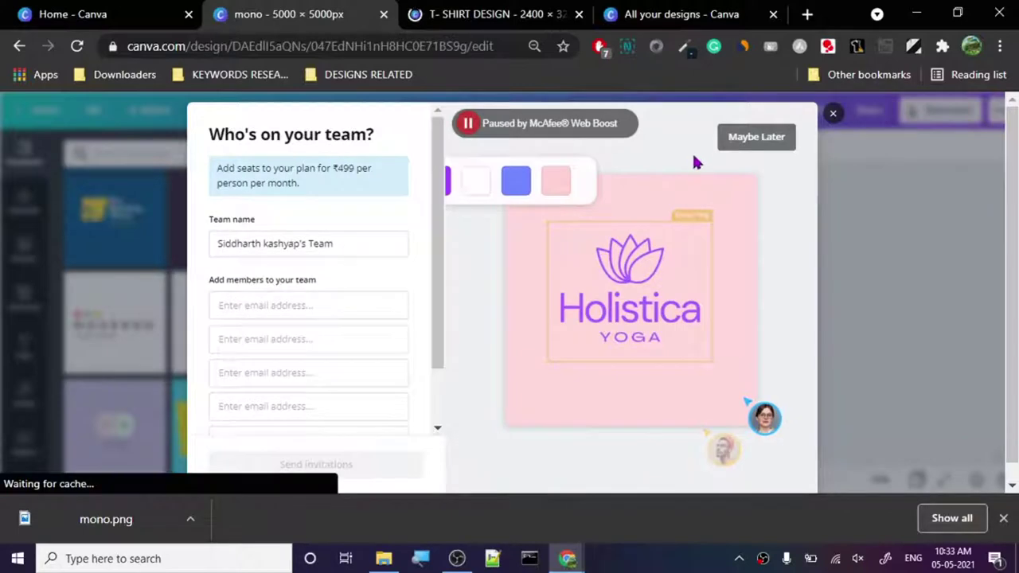
pyautogui.click(756, 137)
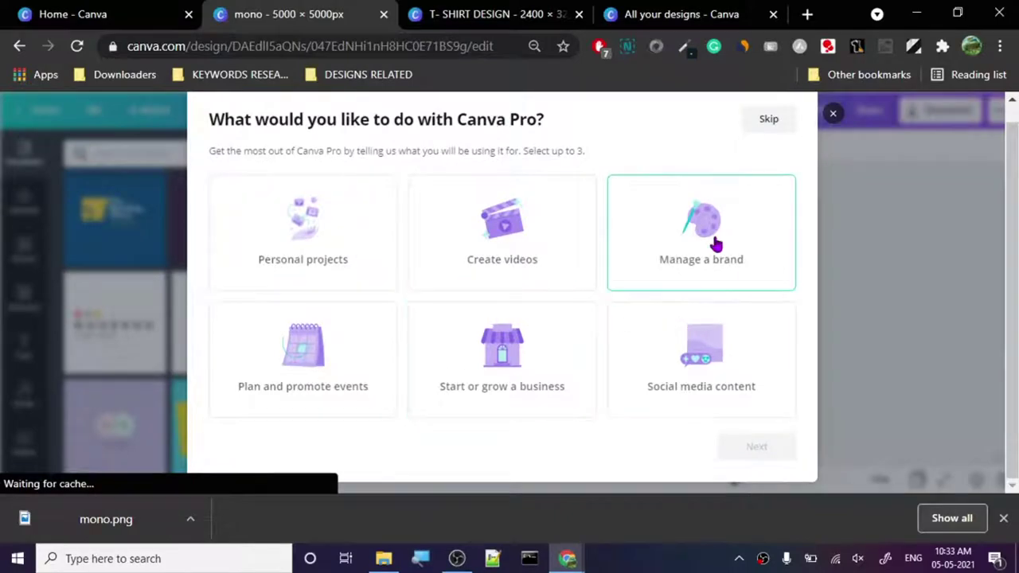
pyautogui.click(769, 119)
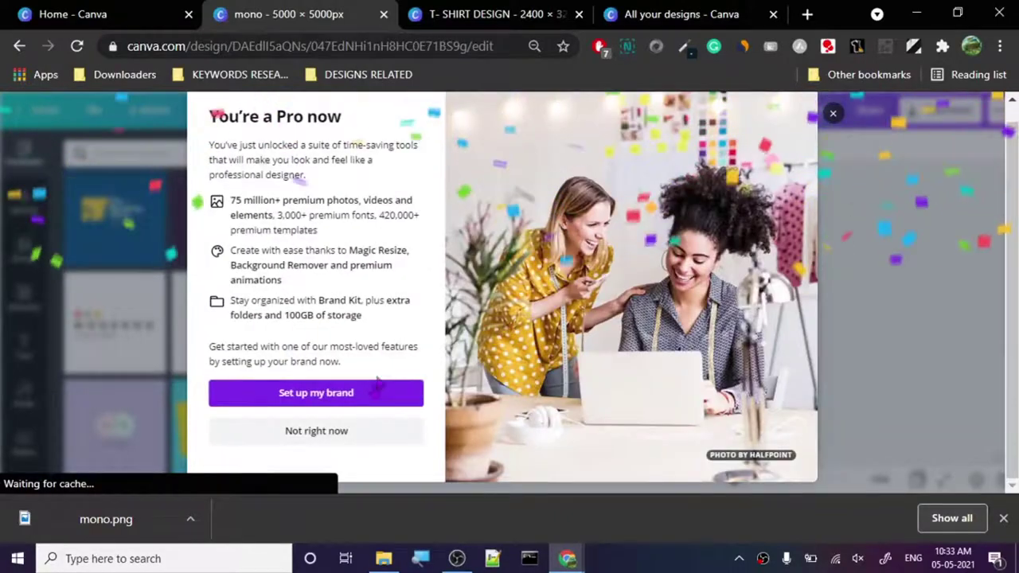
pyautogui.click(343, 434)
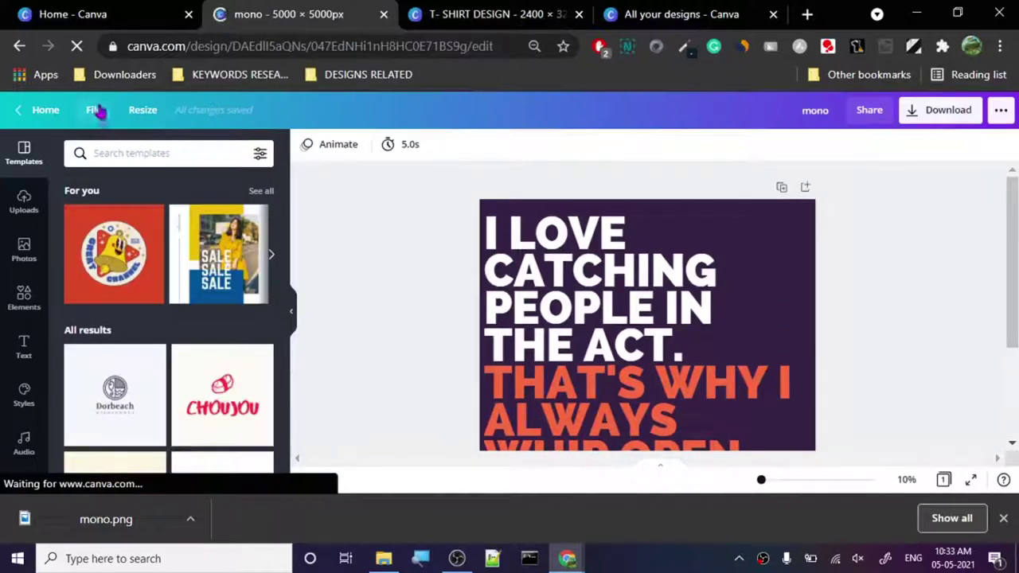
# Step: Make a resized T-Shirt-size copy of the mono design
pyautogui.click(143, 113)
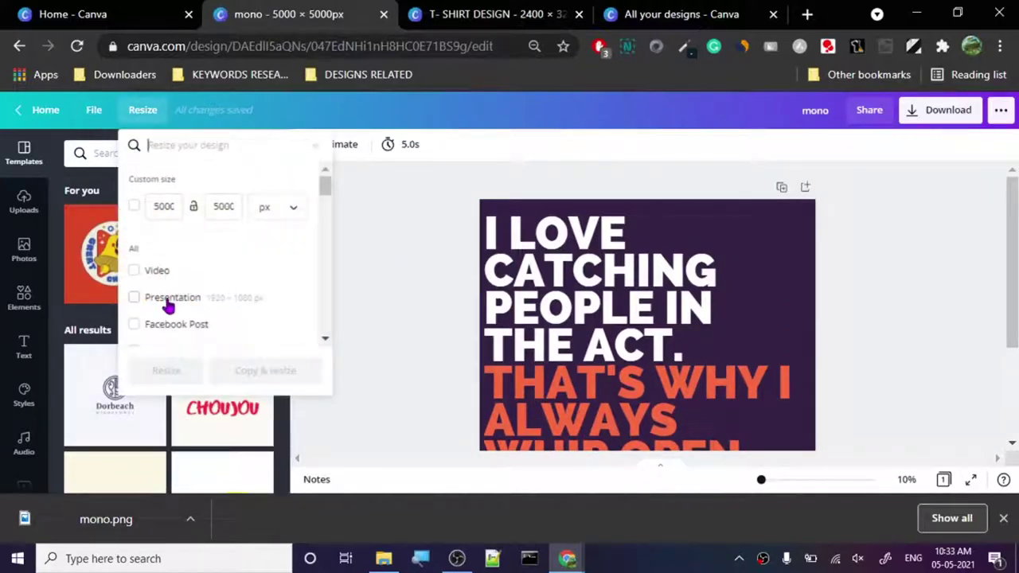
pyautogui.scroll(-3, 165, 301)
pyautogui.scroll(-2, 164, 296)
pyautogui.scroll(-2, 177, 293)
pyautogui.scroll(-3, 188, 301)
pyautogui.scroll(-4, 175, 306)
pyautogui.scroll(4, 159, 239)
pyautogui.click(159, 244)
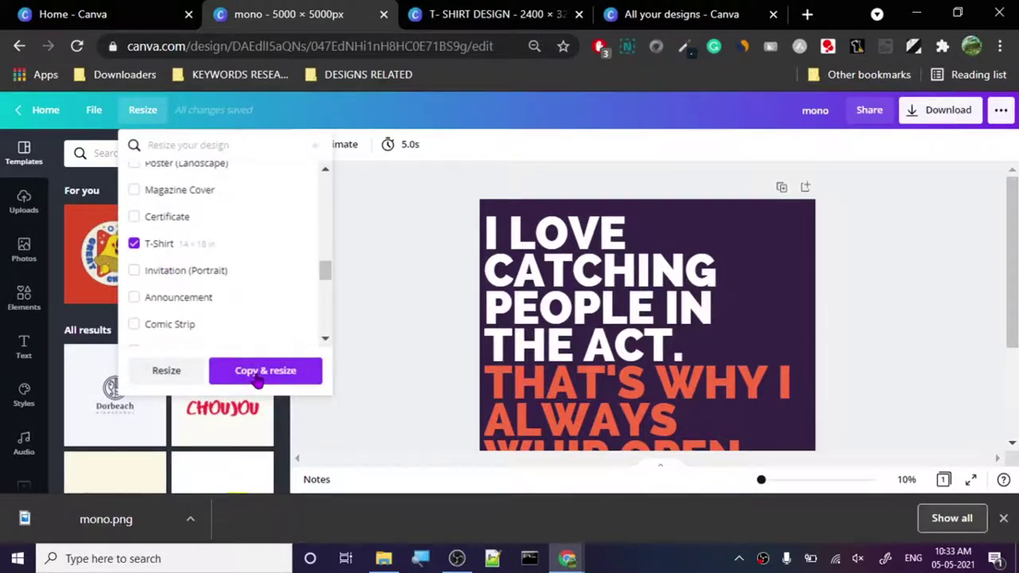
pyautogui.click(257, 374)
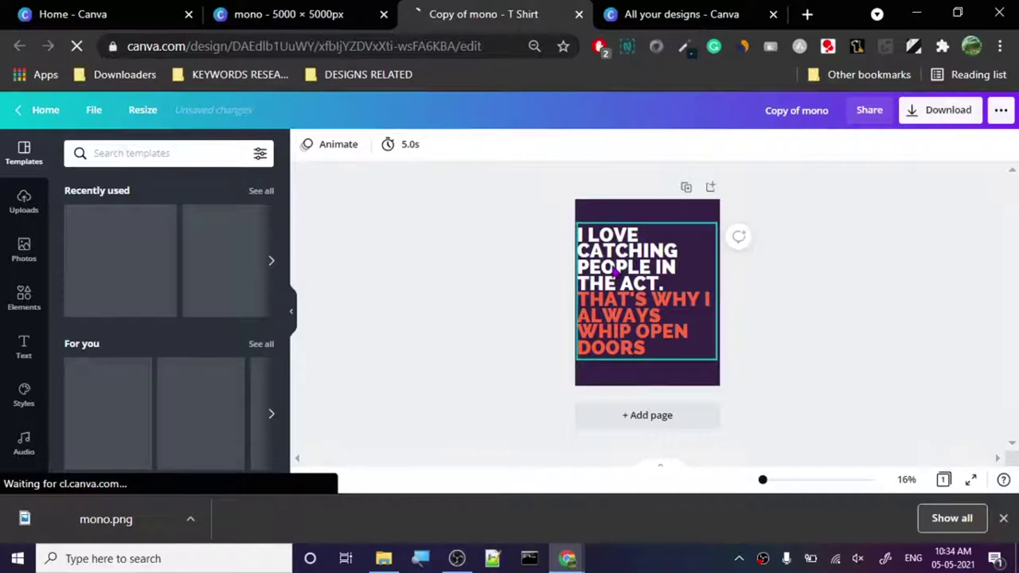
# Step: Enlarge the quote text box in the copy until the text reaches size 152
pyautogui.click(617, 272)
pyautogui.moveTo(712, 293); pyautogui.dragTo(717, 293)
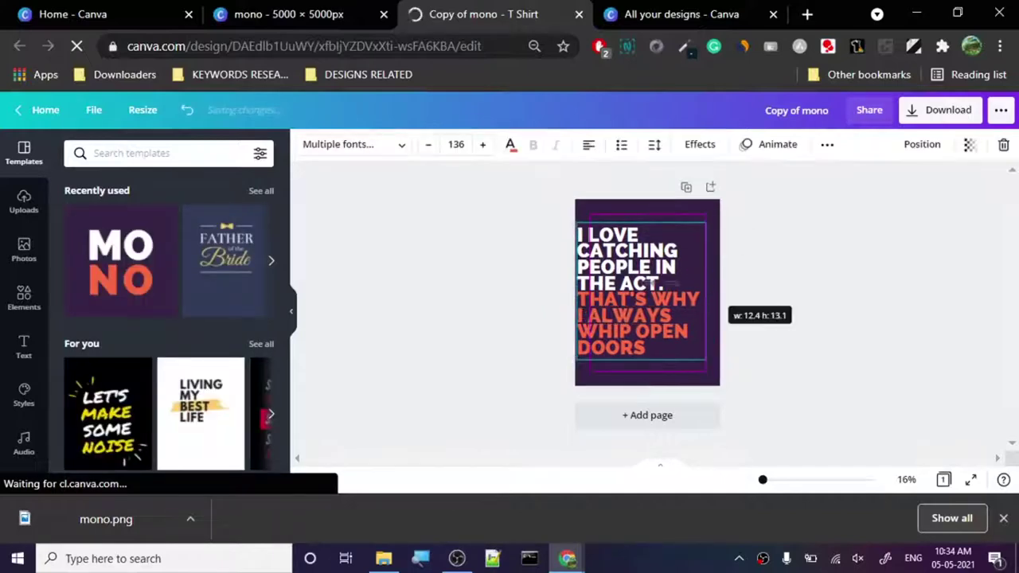
pyautogui.moveTo(711, 223); pyautogui.dragTo(726, 213)
pyautogui.moveTo(719, 360); pyautogui.dragTo(716, 365)
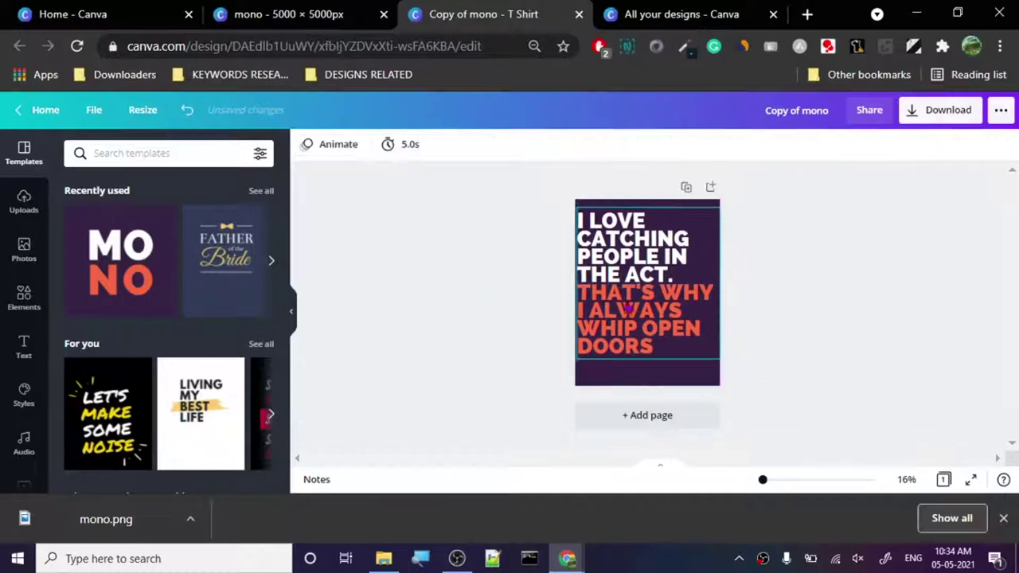
pyautogui.click(532, 260)
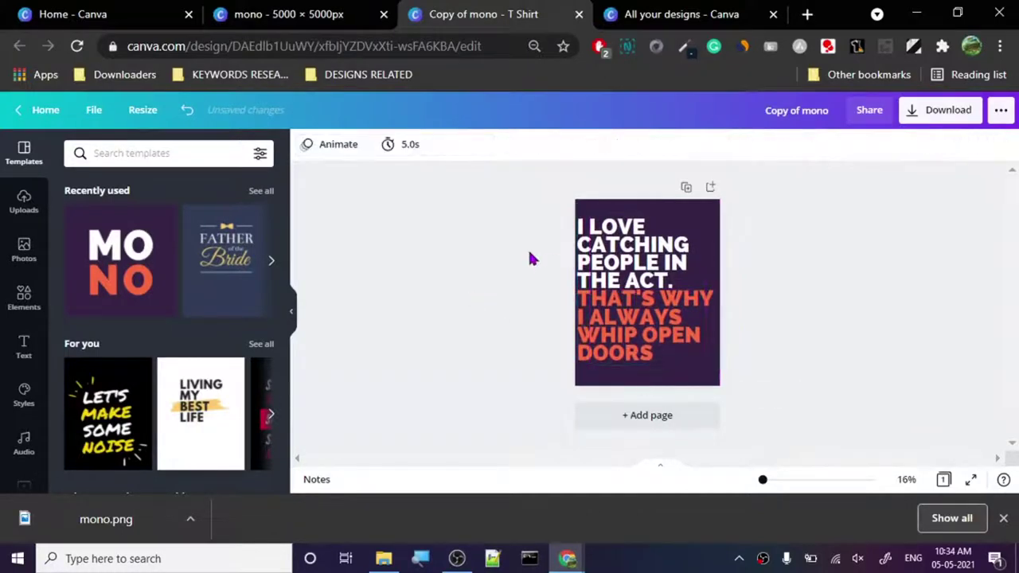
# Step: Download the T-shirt copy as a PNG at 2× size (3111×4000 px) and close the notices
pyautogui.click(952, 117)
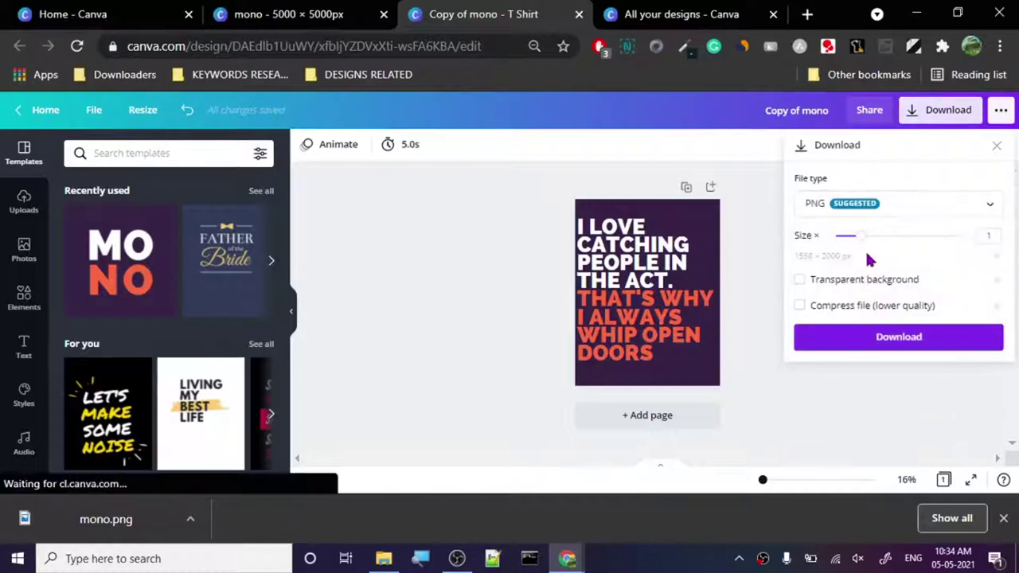
pyautogui.moveTo(948, 250); pyautogui.dragTo(916, 248)
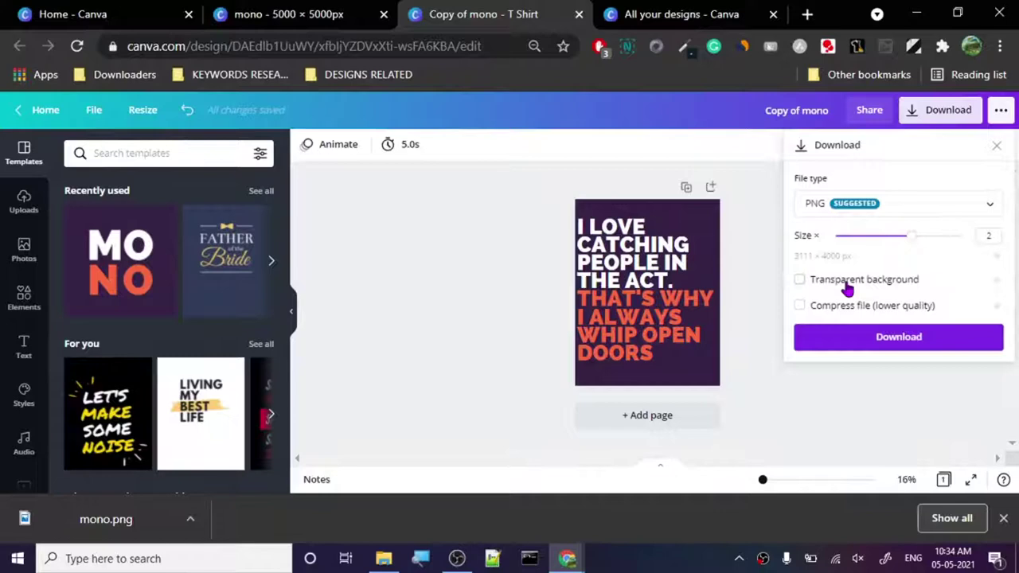
pyautogui.click(850, 344)
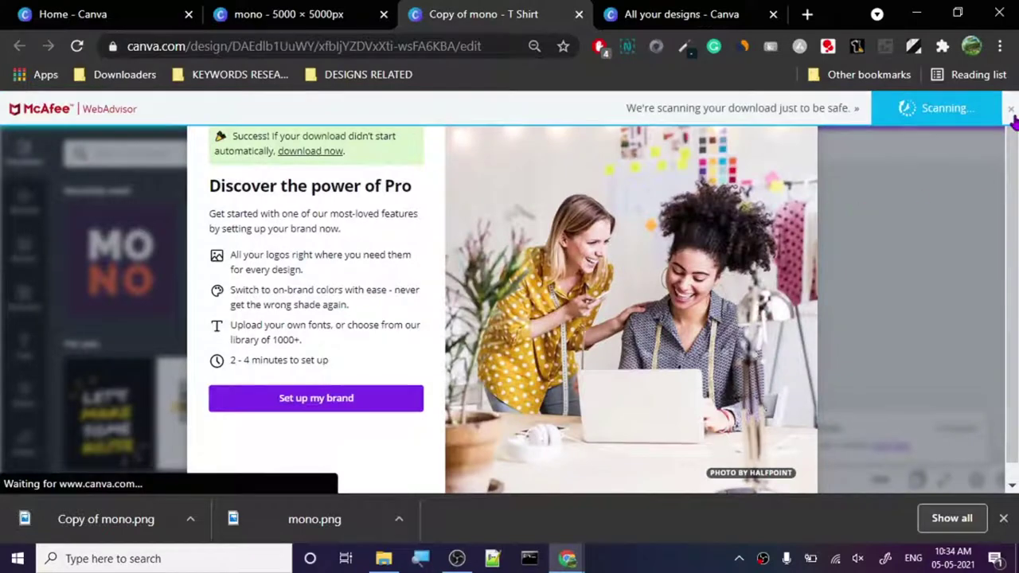
pyautogui.click(1010, 110)
pyautogui.click(826, 151)
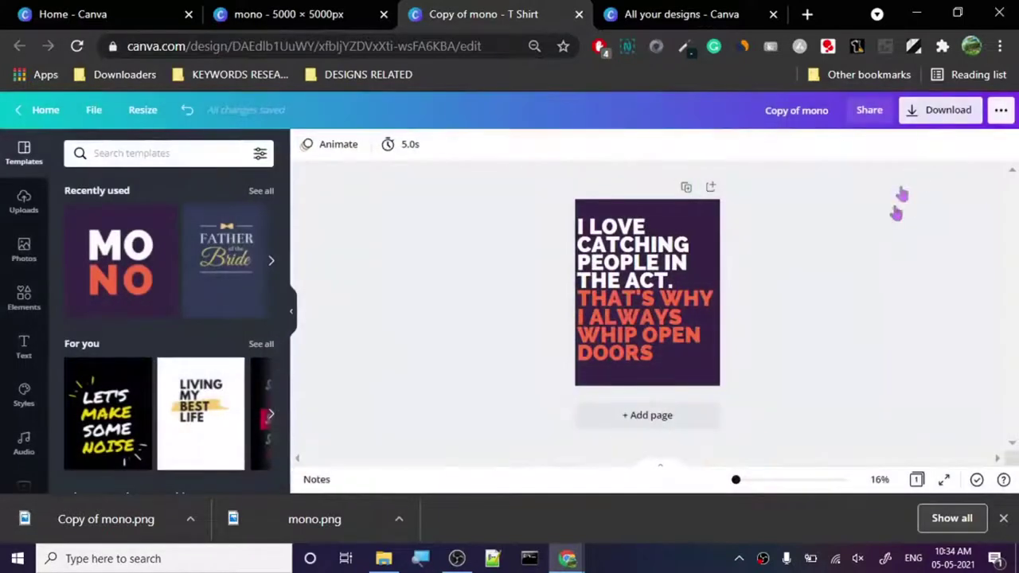
# Step: Download the PNG again as Copy of mono.png and open a new browser tab
pyautogui.click(935, 111)
pyautogui.click(841, 344)
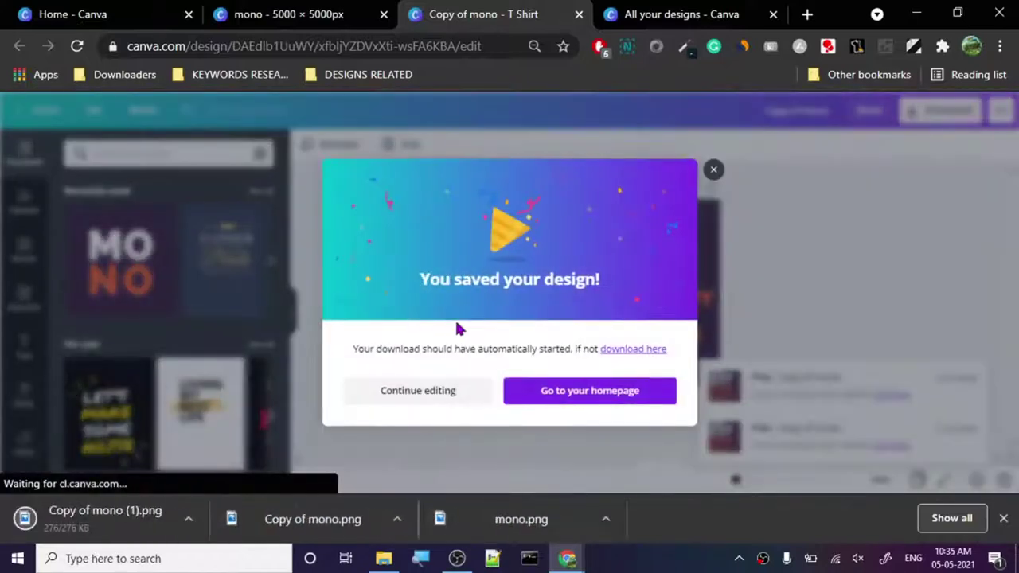
pyautogui.click(713, 168)
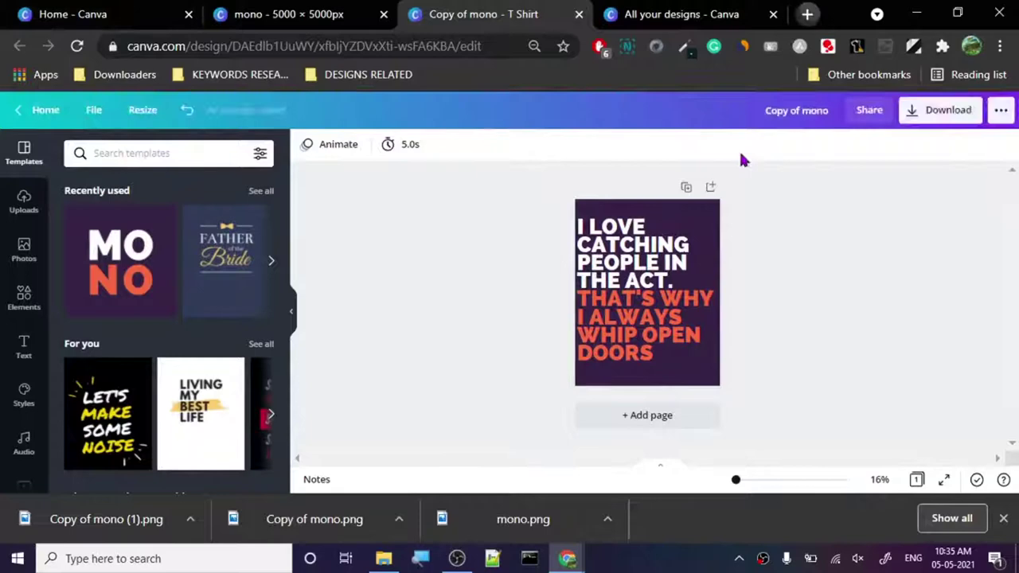
pyautogui.hotkey('ctrl', 't')
# Step: Go to redbubble.com and open Copy settings for the first portfolio work in a new tab
pyautogui.write('redbubble.com')
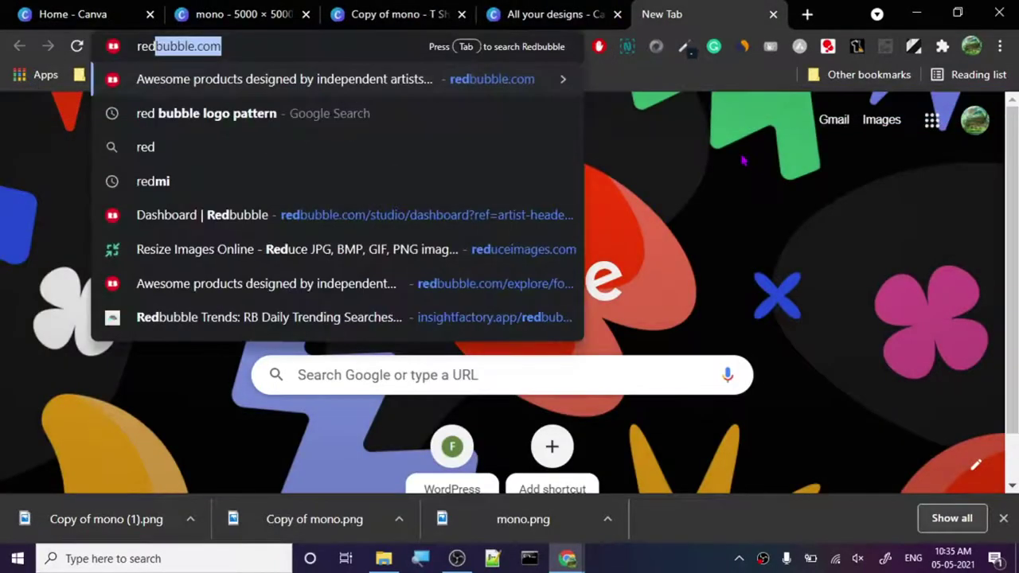
pyautogui.press('Return')
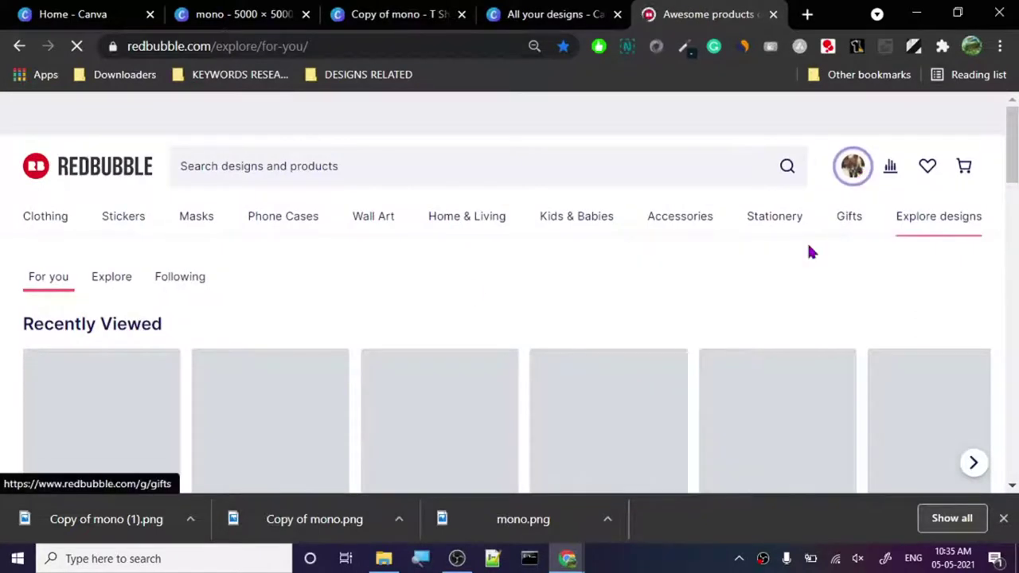
pyautogui.moveTo(853, 165)
pyautogui.click(798, 409)
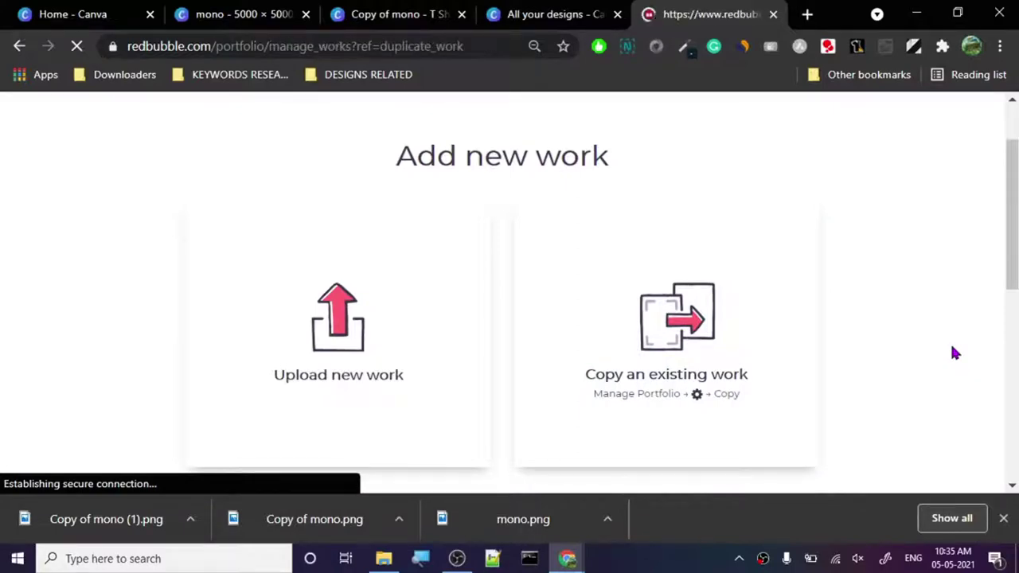
pyautogui.scroll(-3, 25, 171)
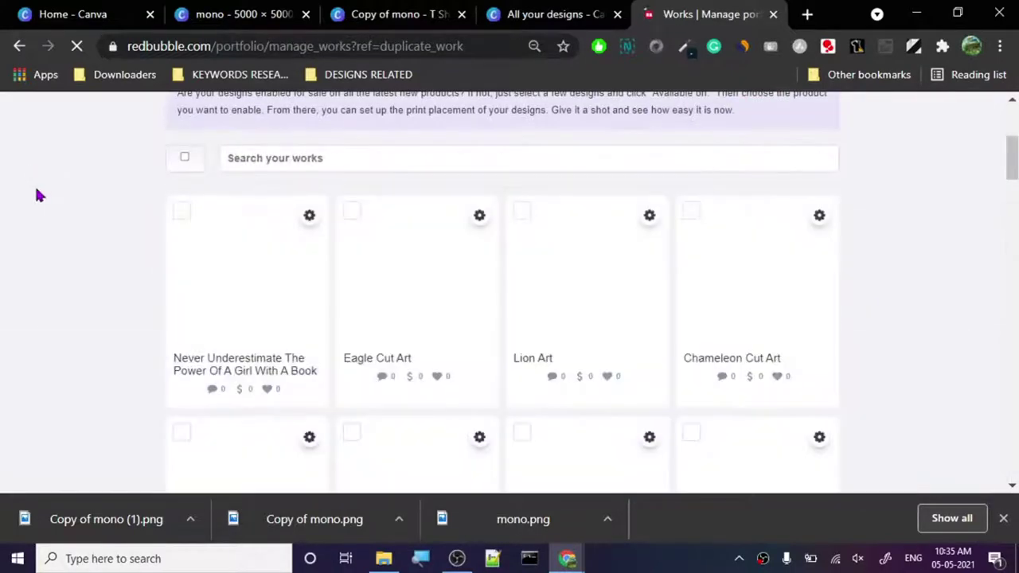
pyautogui.click(310, 216)
pyautogui.rightClick(268, 320)
pyautogui.click(310, 58)
pyautogui.click(704, 10)
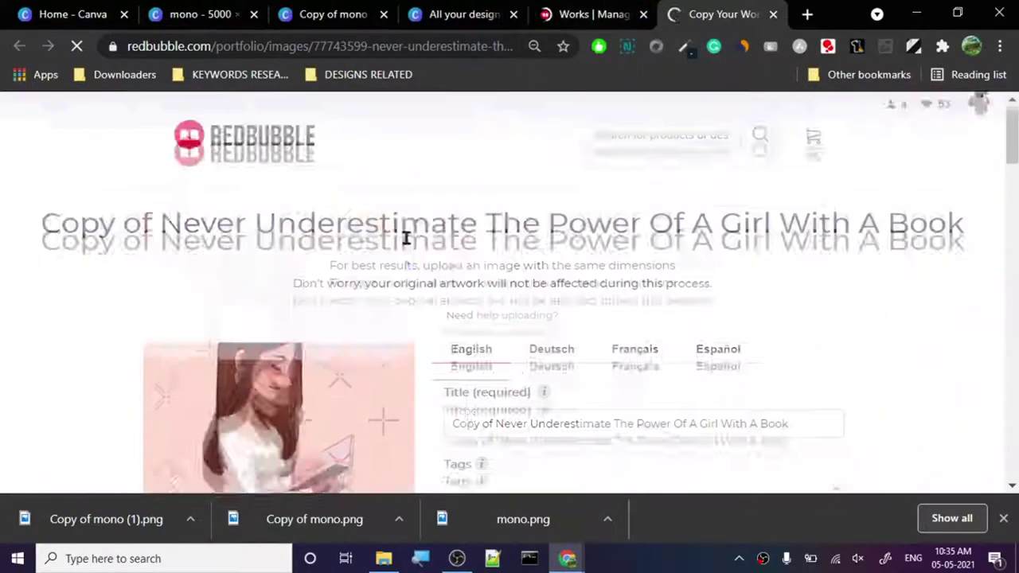
# Step: Replace all the work's images with Copy of mono (1).png
pyautogui.scroll(-4, 212, 374)
pyautogui.click(159, 401)
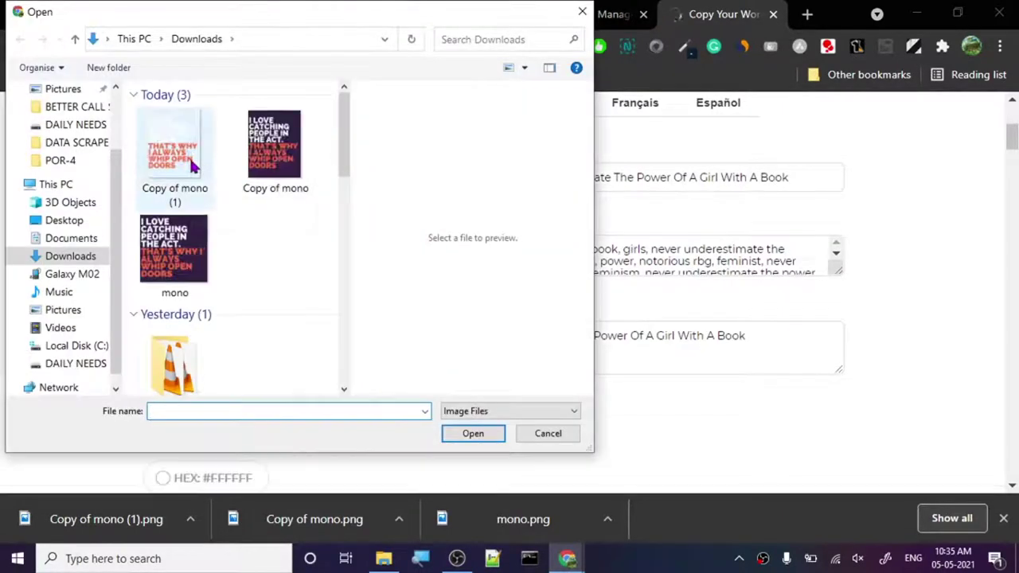
pyautogui.click(207, 169)
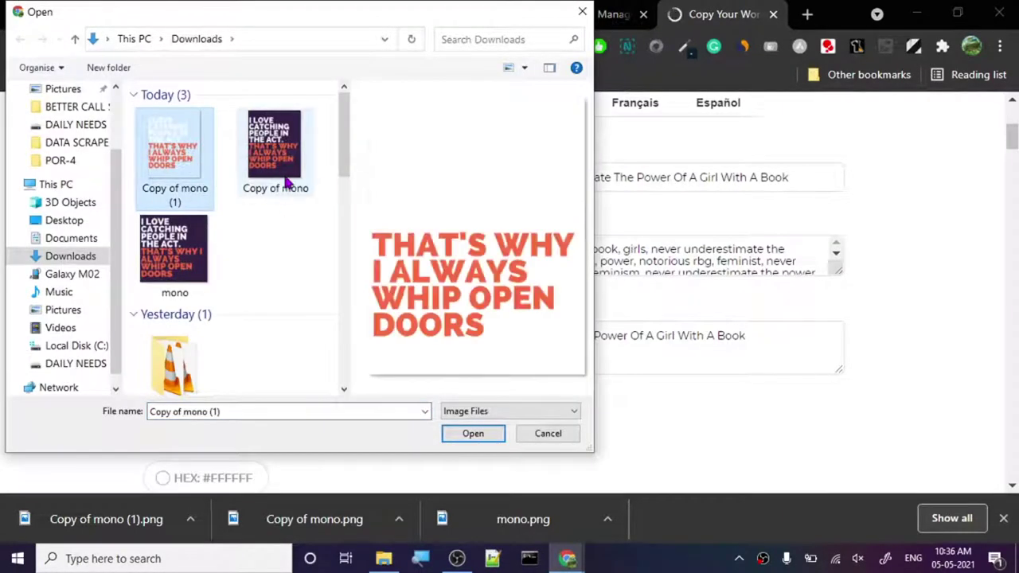
pyautogui.click(290, 164)
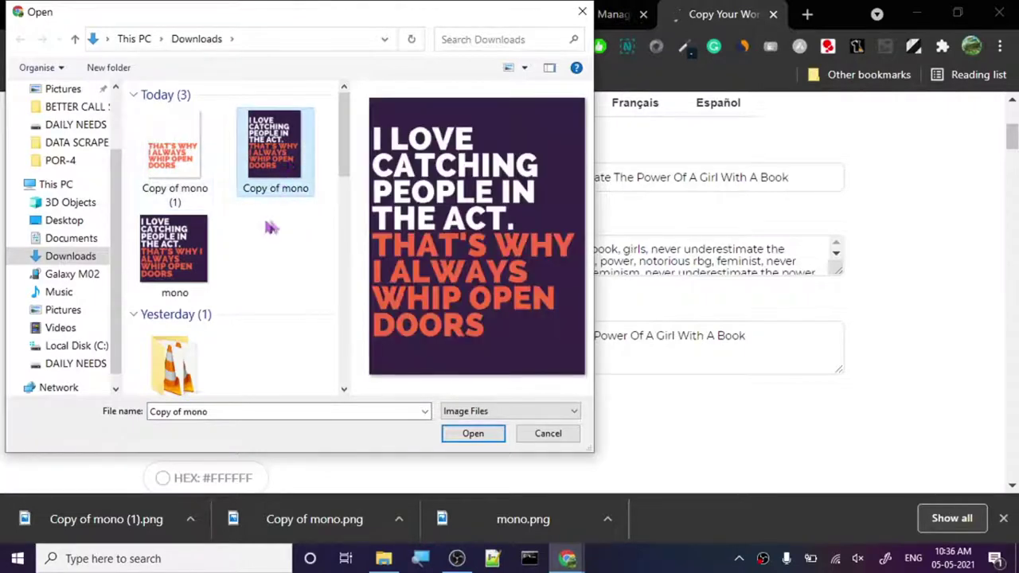
pyautogui.click(202, 165)
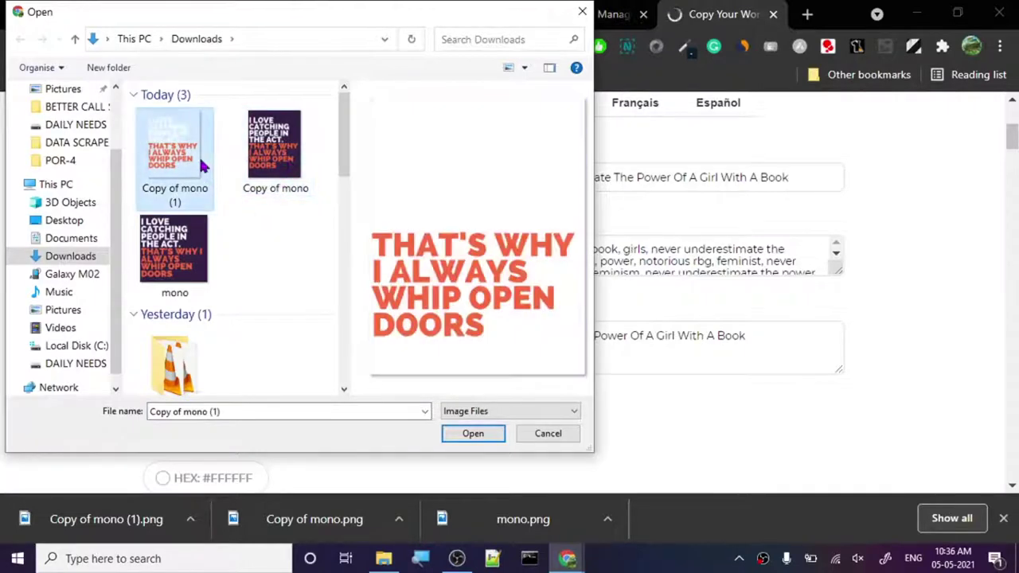
pyautogui.press('Right')
pyautogui.click(473, 433)
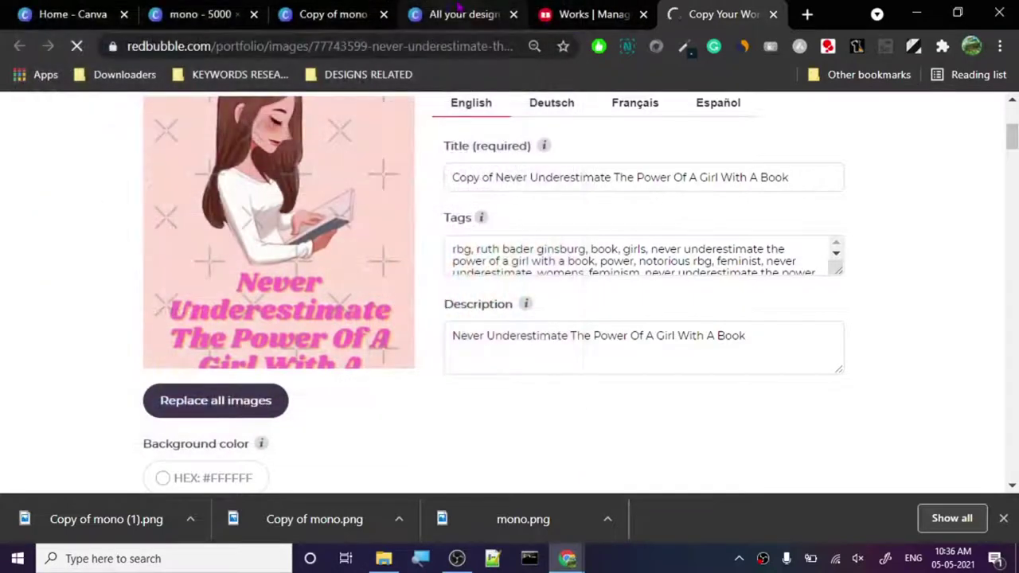
pyautogui.click(333, 14)
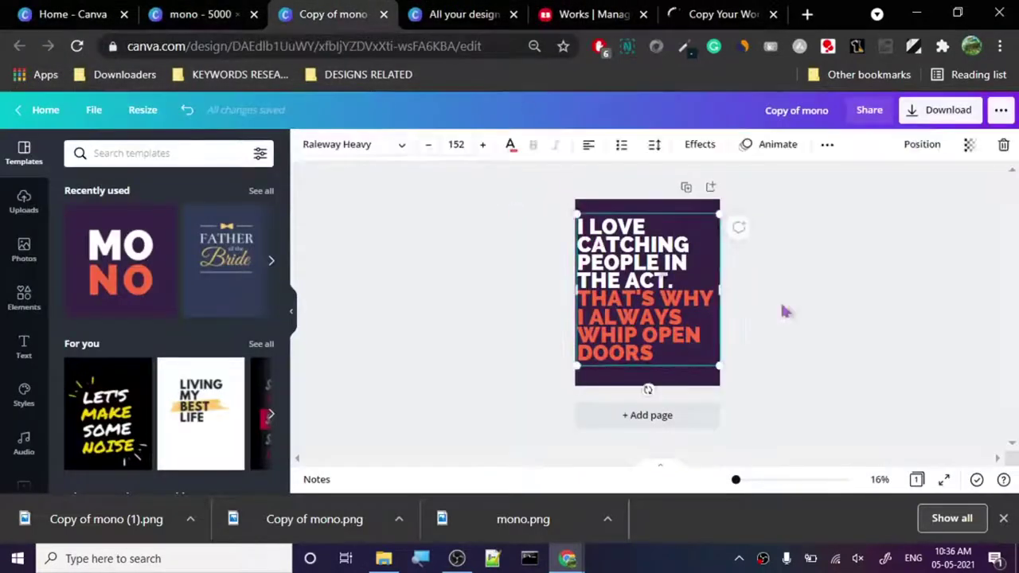
# Step: Recolour the 'I LOVE CATCHING PEOPLE IN THE ACT.' lines dark purple (#352245) to hide them
pyautogui.click(662, 211)
pyautogui.click(694, 301)
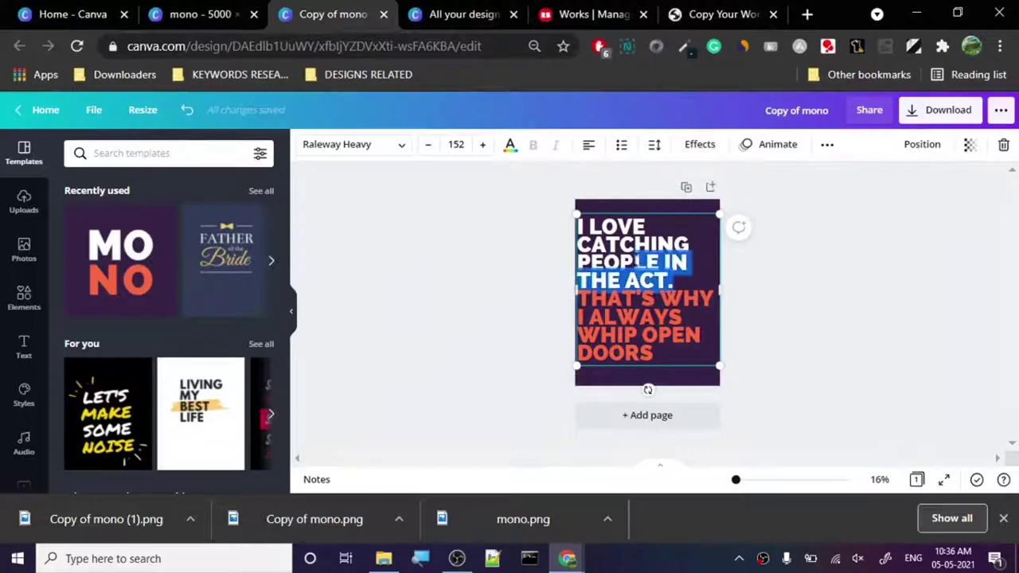
pyautogui.moveTo(675, 280); pyautogui.dragTo(580, 225)
pyautogui.click(510, 146)
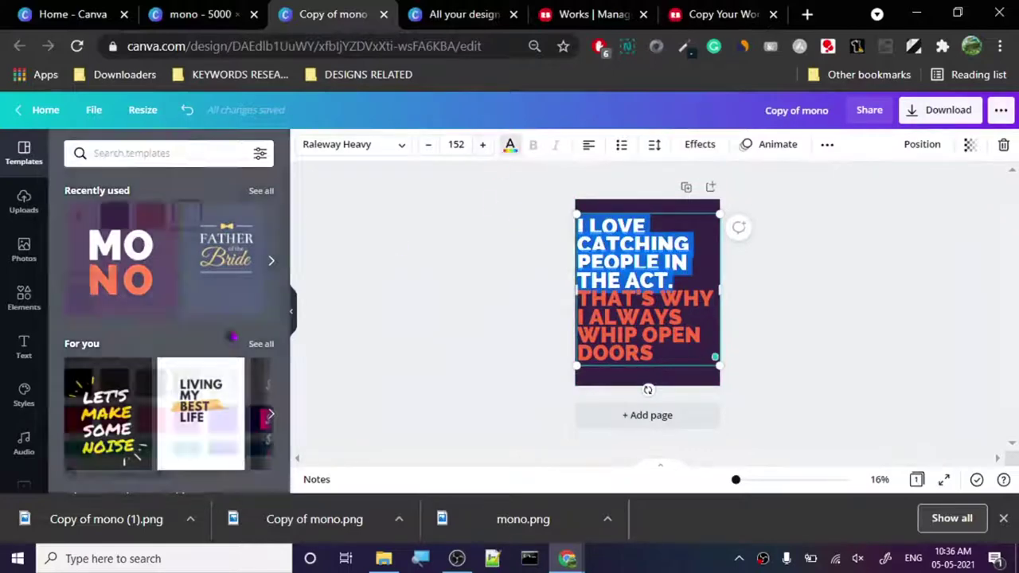
pyautogui.click(112, 223)
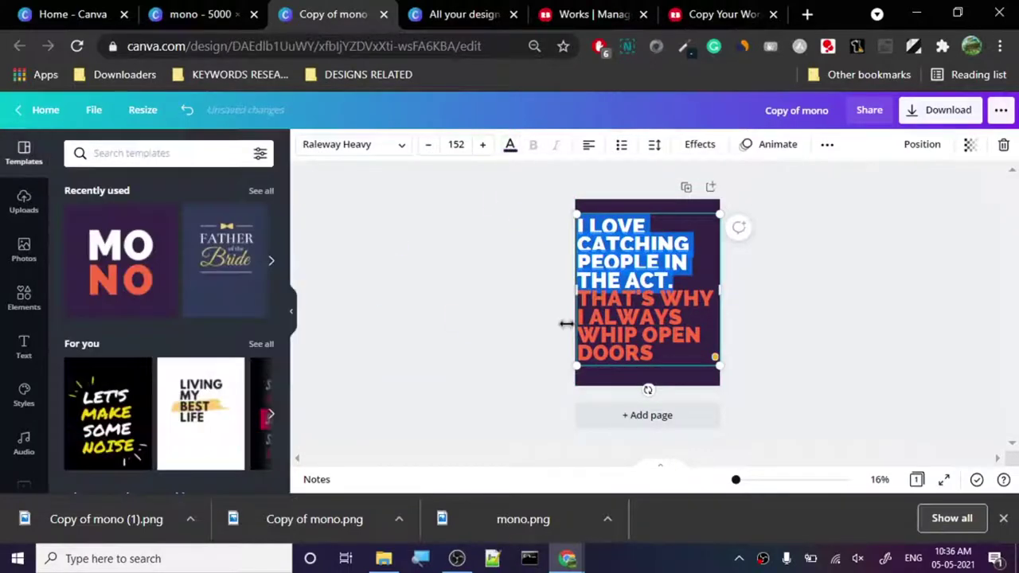
pyautogui.click(519, 295)
# Step: Download the recoloured design as a PNG and return to the Redbubble Copy Your Work page
pyautogui.click(915, 110)
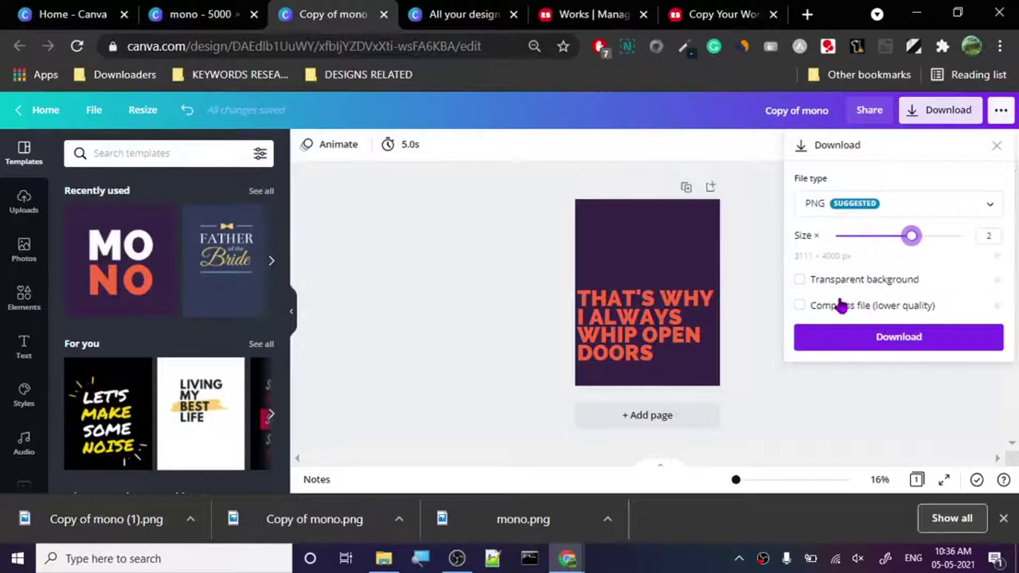
pyautogui.click(854, 337)
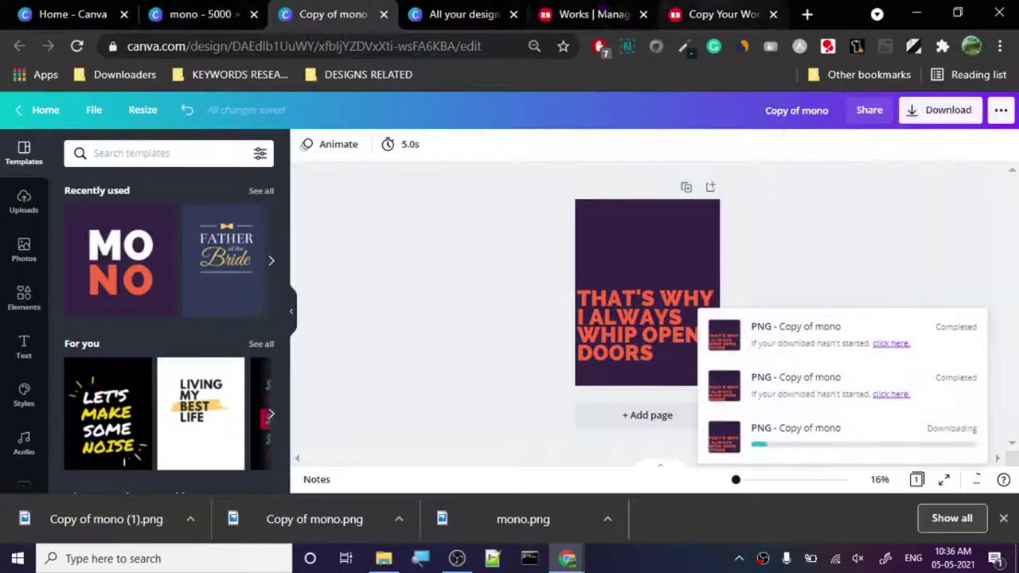
pyautogui.click(589, 14)
pyautogui.click(692, 14)
pyautogui.scroll(-5, 8, 318)
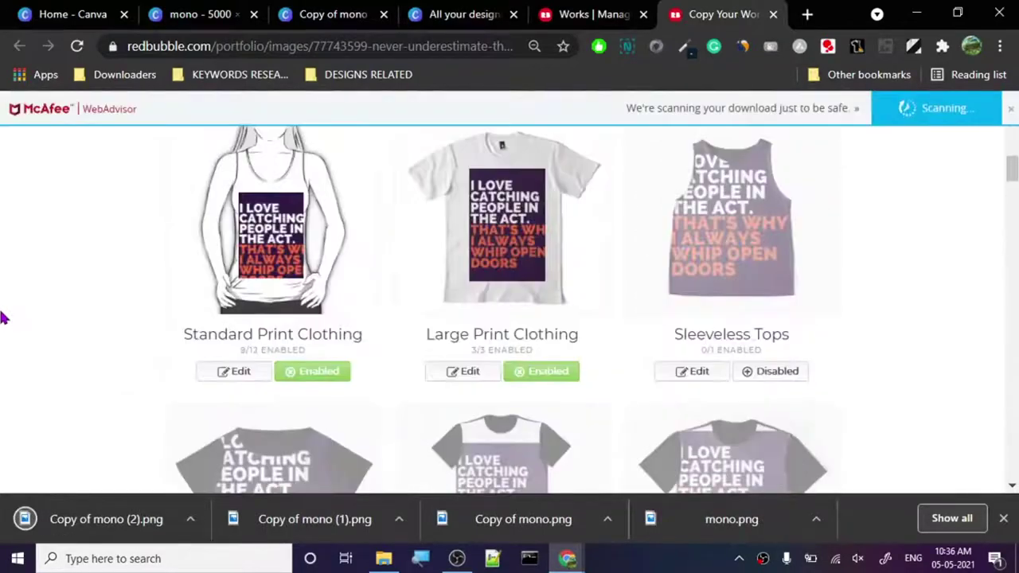
# Step: Scale the T-shirt artwork to 89%, centred horizontally and nudged slightly up
pyautogui.scroll(-5, 2, 318)
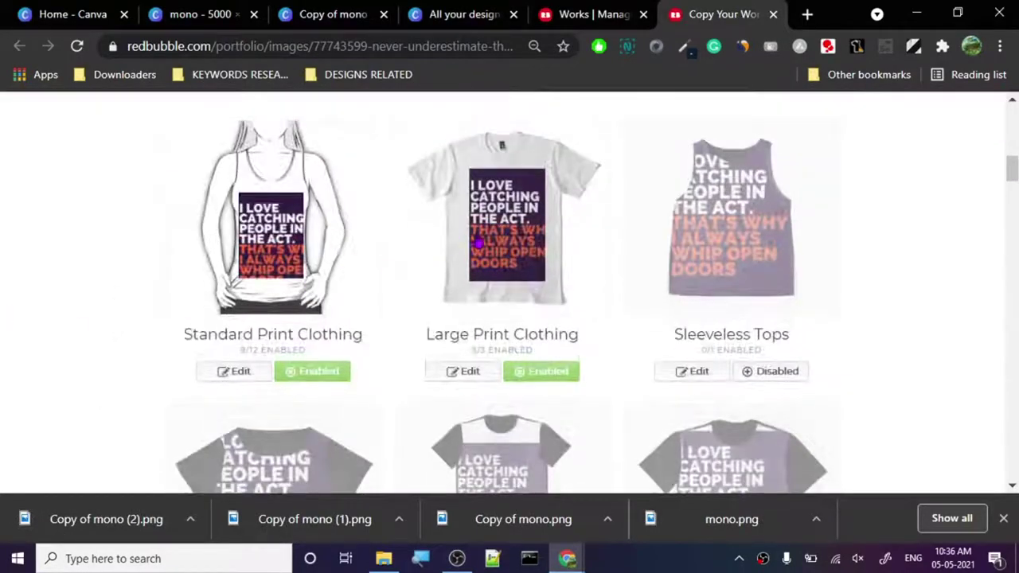
pyautogui.scroll(-3, 478, 247)
pyautogui.scroll(-1, 725, 367)
pyautogui.moveTo(819, 289); pyautogui.dragTo(780, 286)
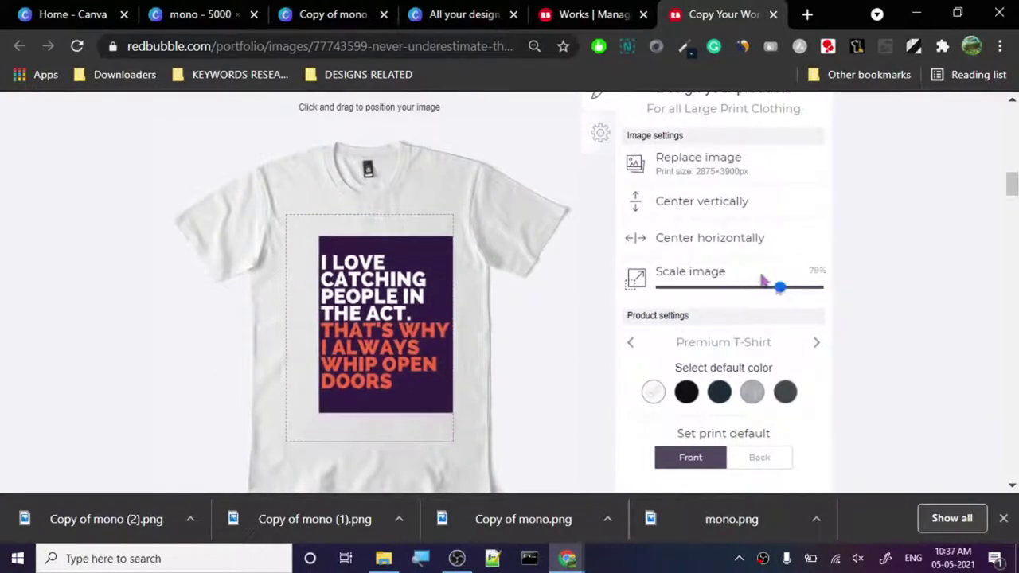
pyautogui.moveTo(793, 296); pyautogui.dragTo(883, 312)
pyautogui.click(680, 202)
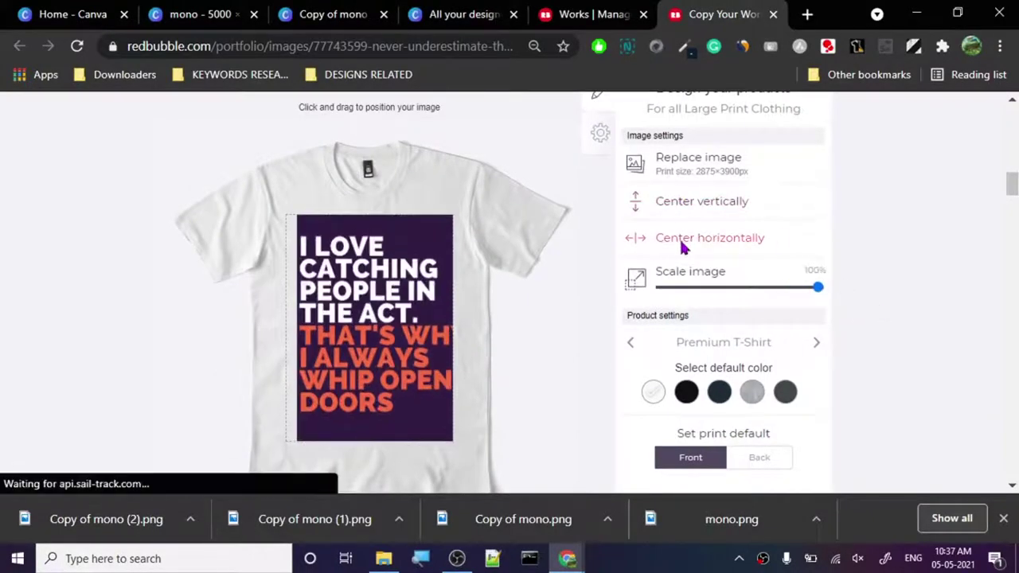
pyautogui.click(678, 237)
pyautogui.moveTo(819, 292); pyautogui.dragTo(800, 288)
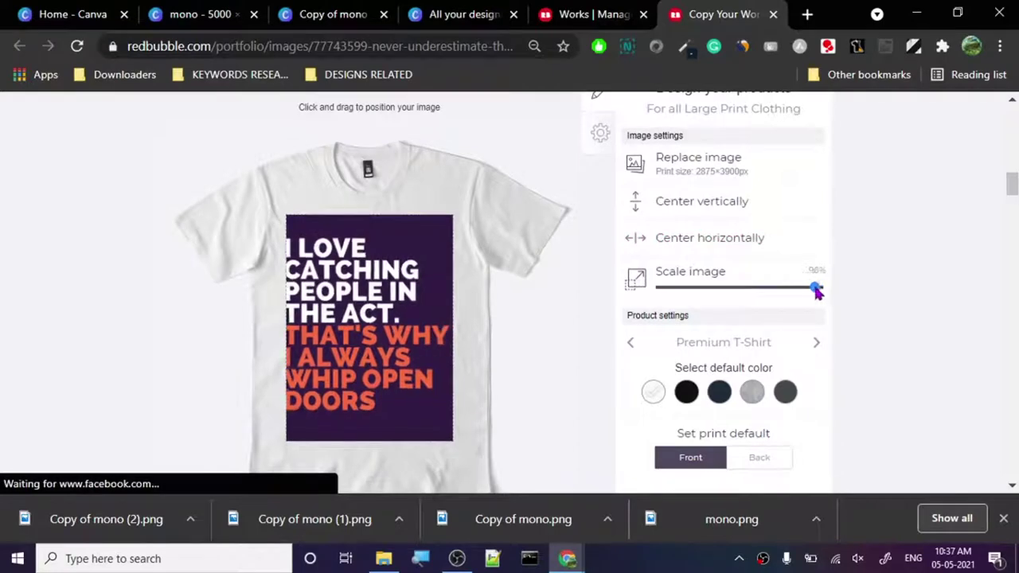
pyautogui.moveTo(315, 349)
pyautogui.mouseDown()
pyautogui.moveTo(314, 339)
pyautogui.moveTo(335, 335)
pyautogui.mouseUp()
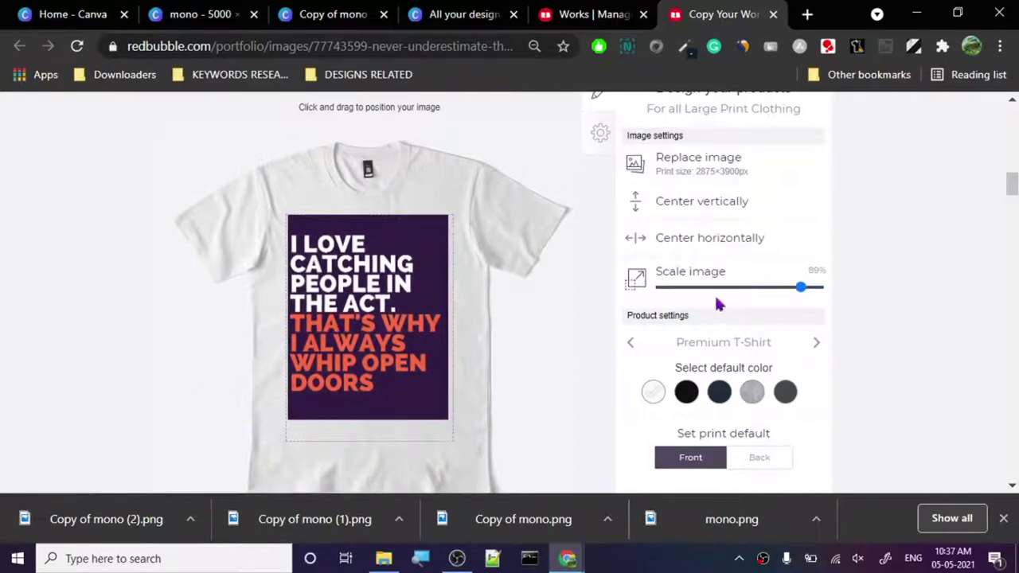
pyautogui.scroll(5, 532, 271)
pyautogui.scroll(-2, 498, 295)
pyautogui.scroll(-1, 518, 319)
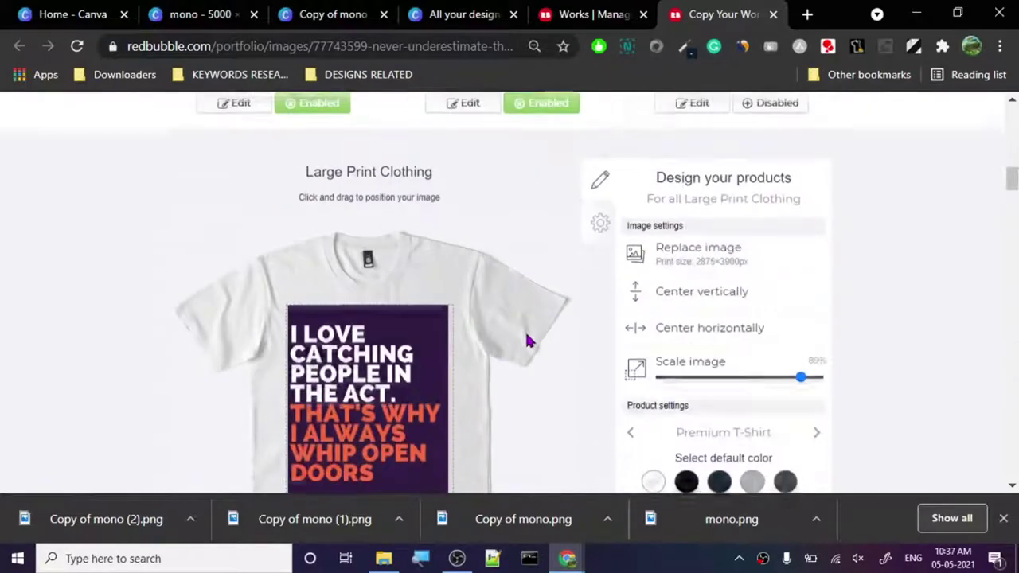
pyautogui.scroll(5, 528, 342)
pyautogui.scroll(-2, 596, 364)
pyautogui.scroll(-2, 695, 273)
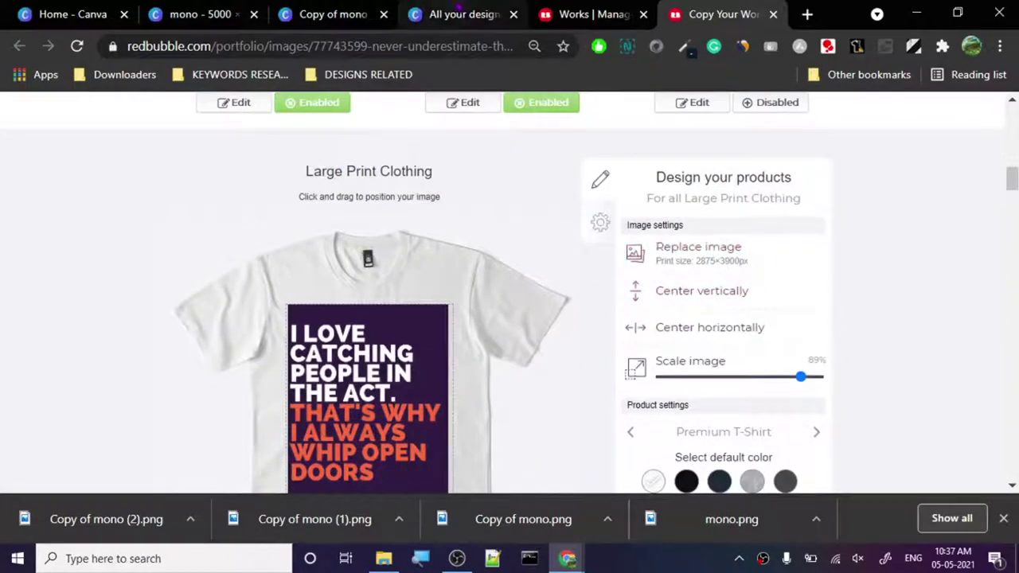
# Step: Return to the Canva Copy of mono tab with its design-saved message
pyautogui.click(593, 15)
pyautogui.click(720, 14)
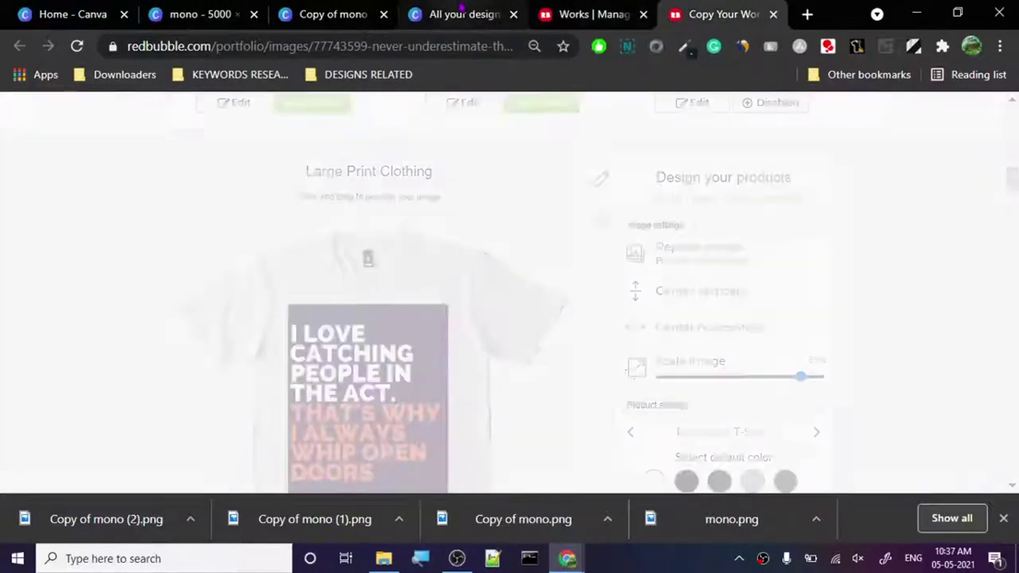
pyautogui.click(461, 14)
pyautogui.click(331, 15)
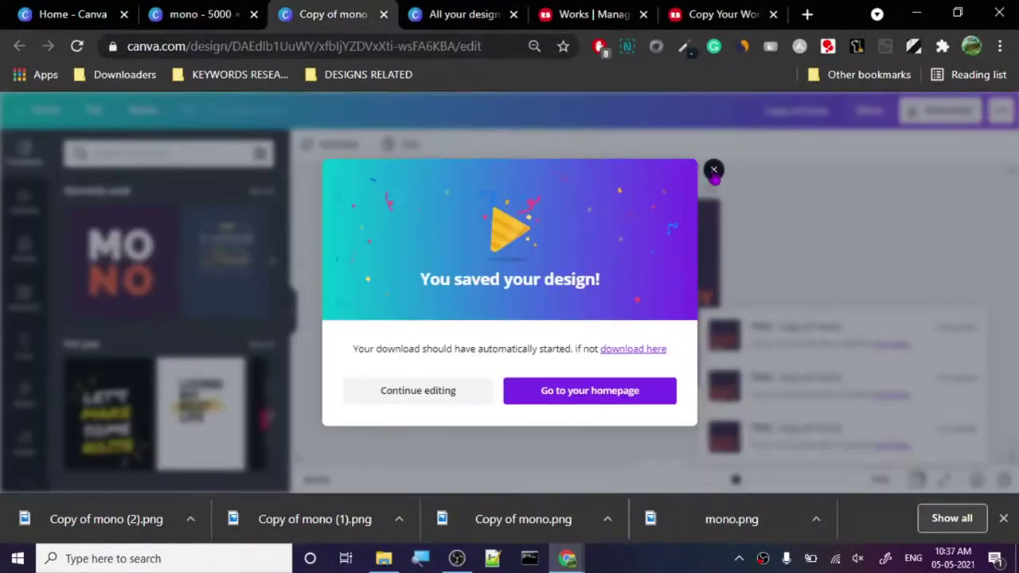
# Step: Make a 2400 x 3200 px resized copy, Copy of Copy of mono, and switch to it
pyautogui.click(714, 170)
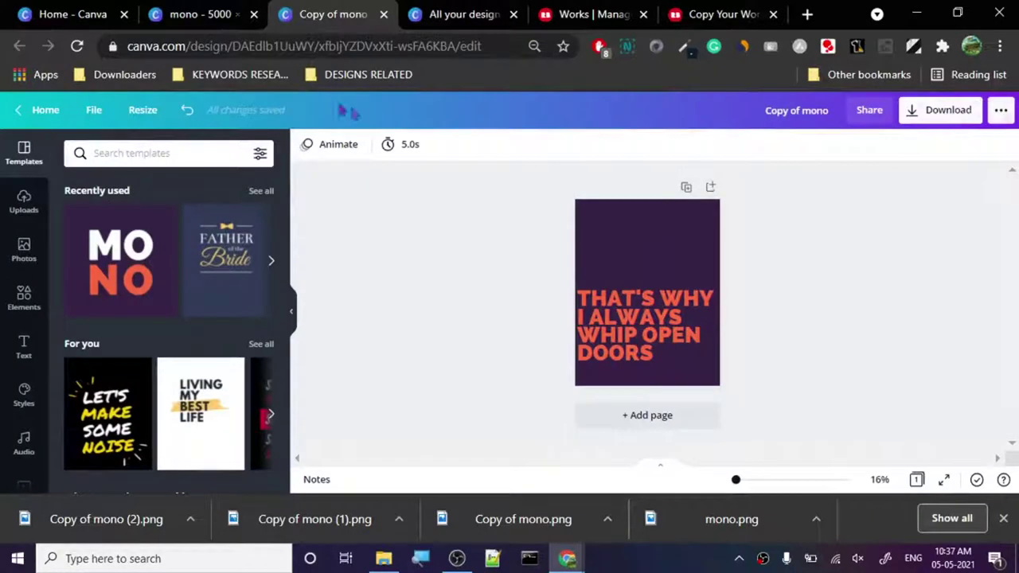
pyautogui.click(153, 118)
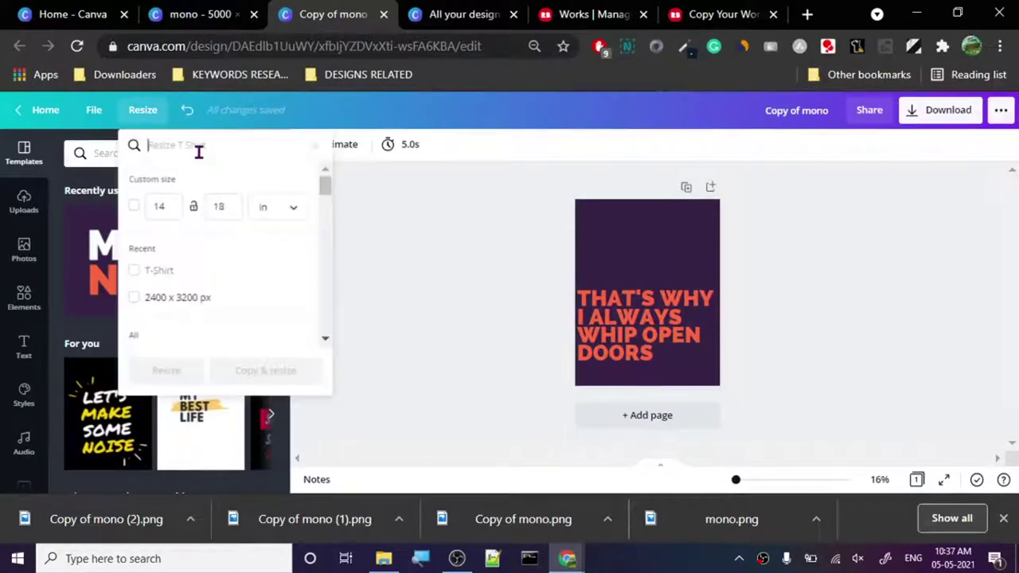
pyautogui.click(249, 371)
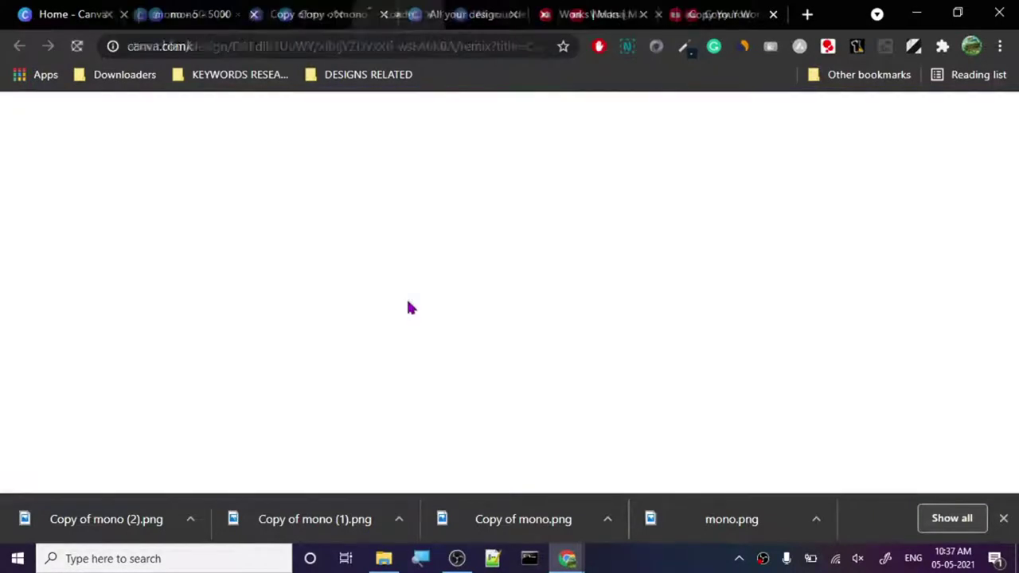
pyautogui.click(510, 13)
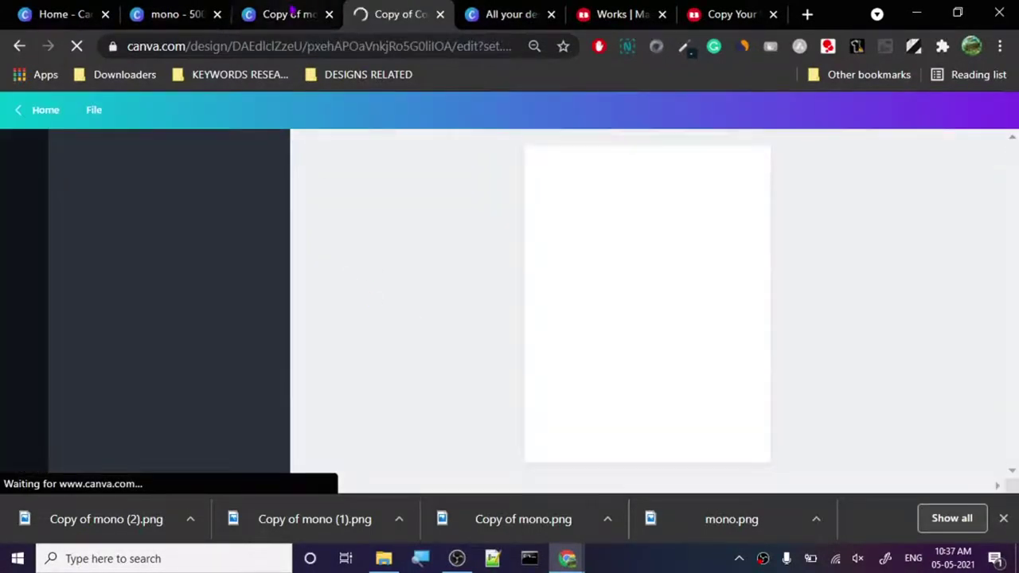
pyautogui.hotkey('ctrl', 'shift', 'Tab')
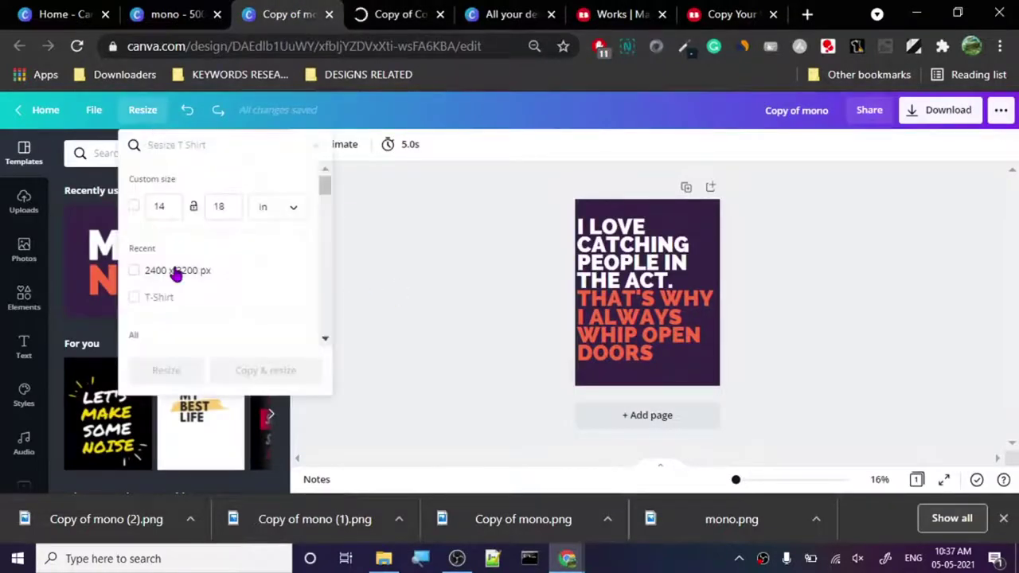
pyautogui.click(241, 376)
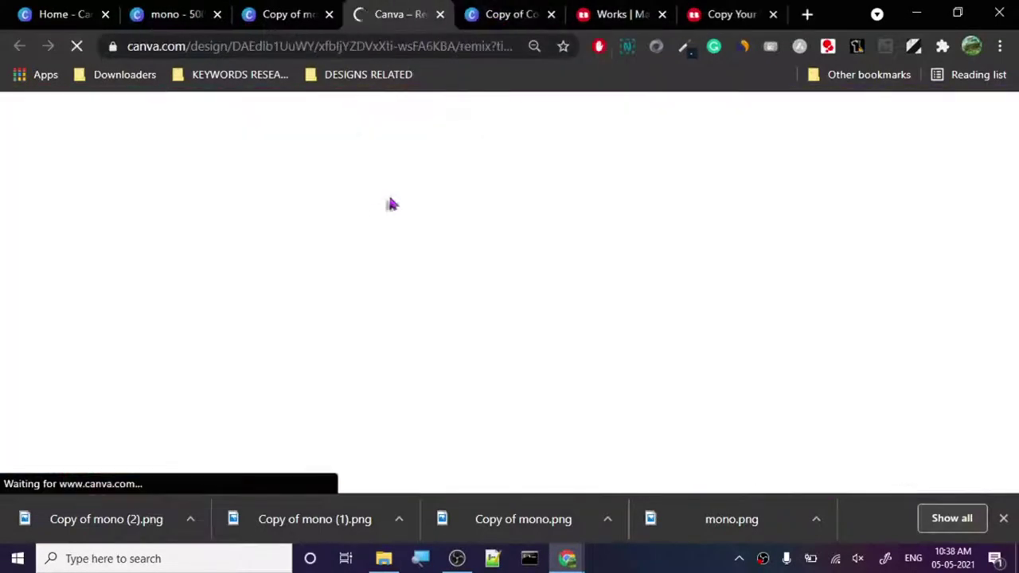
pyautogui.click(487, 9)
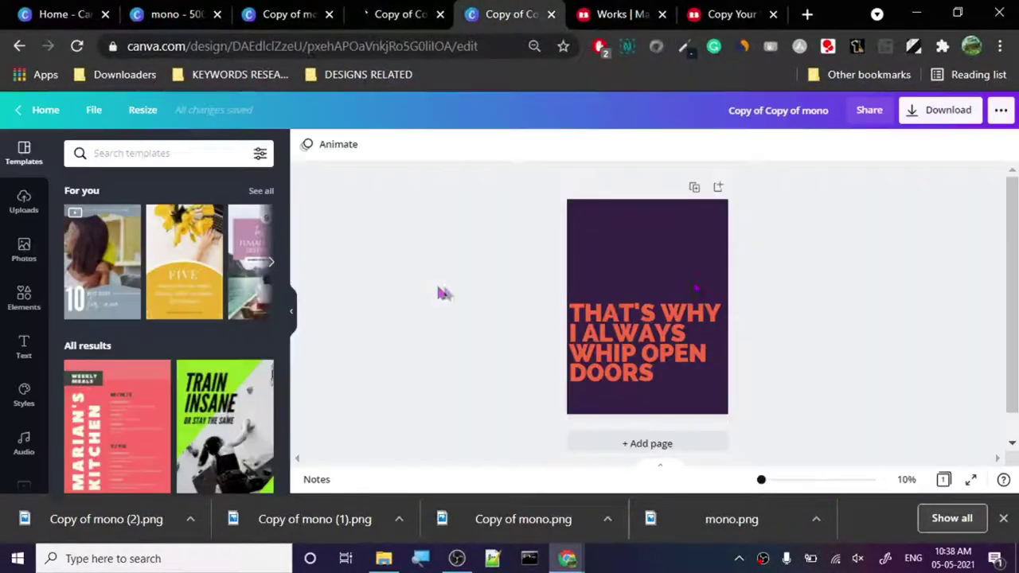
pyautogui.click(939, 118)
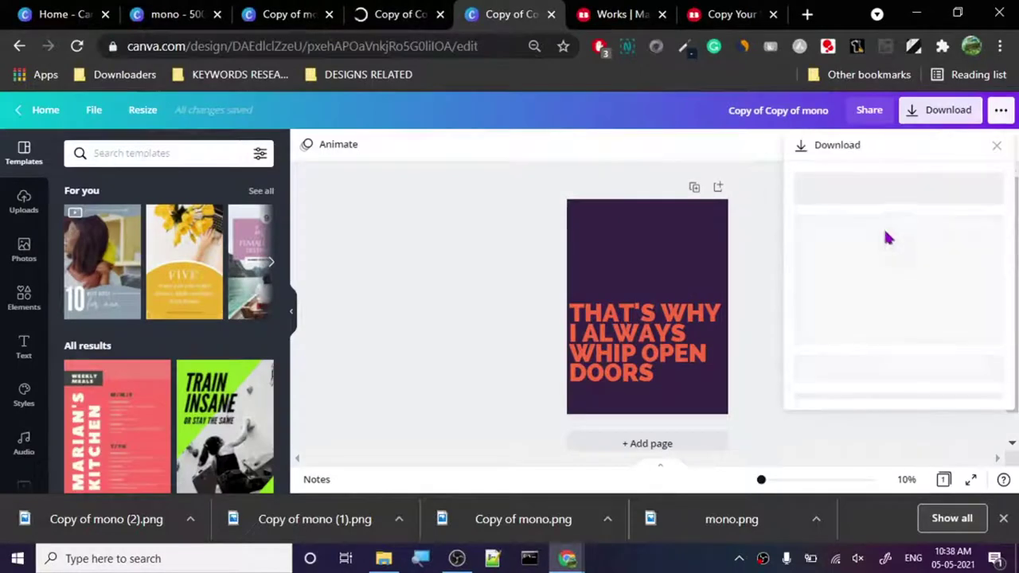
# Step: Download both resized copies as enlarged PNGs, the first at 3600 x 4800 px
pyautogui.moveTo(859, 236)
pyautogui.mouseDown()
pyautogui.moveTo(915, 238)
pyautogui.moveTo(898, 249)
pyautogui.mouseUp()
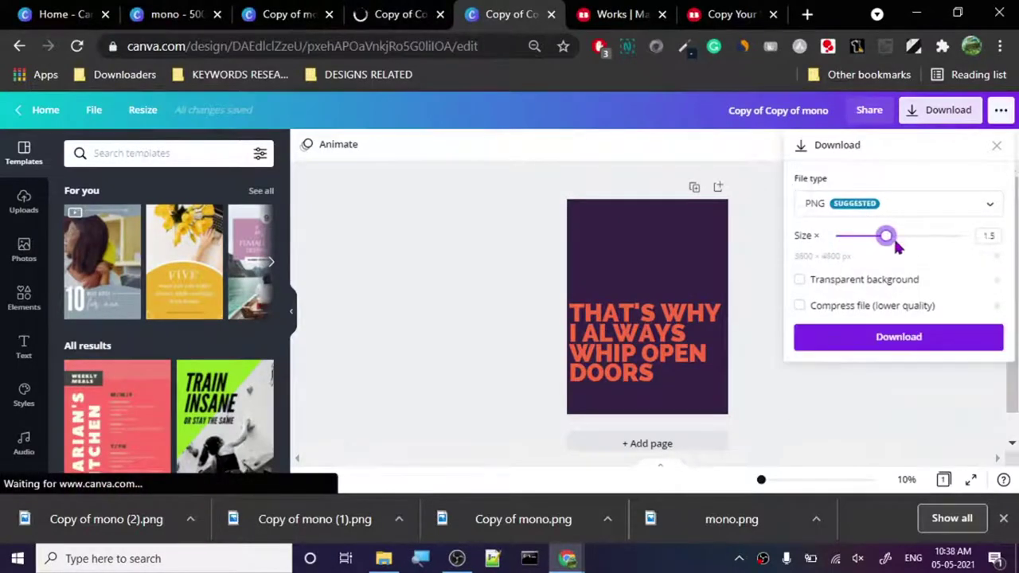
pyautogui.click(858, 350)
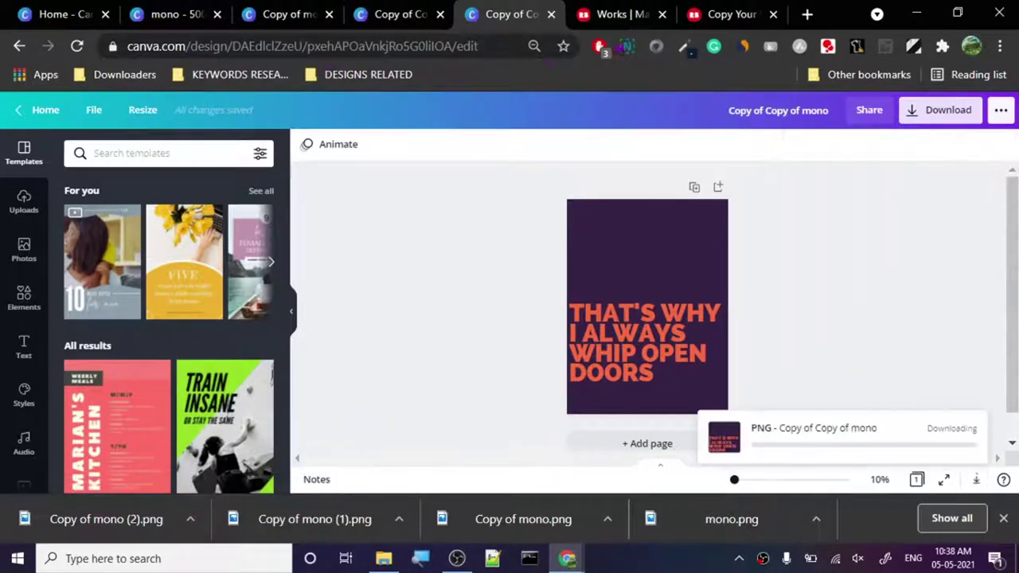
pyautogui.click(363, 10)
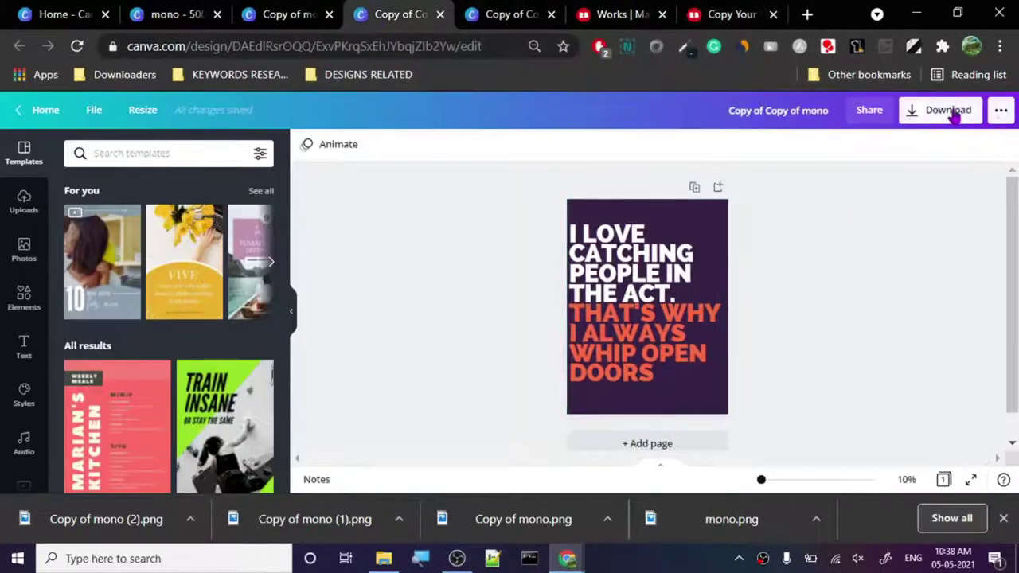
pyautogui.click(947, 111)
pyautogui.moveTo(862, 239); pyautogui.dragTo(921, 250)
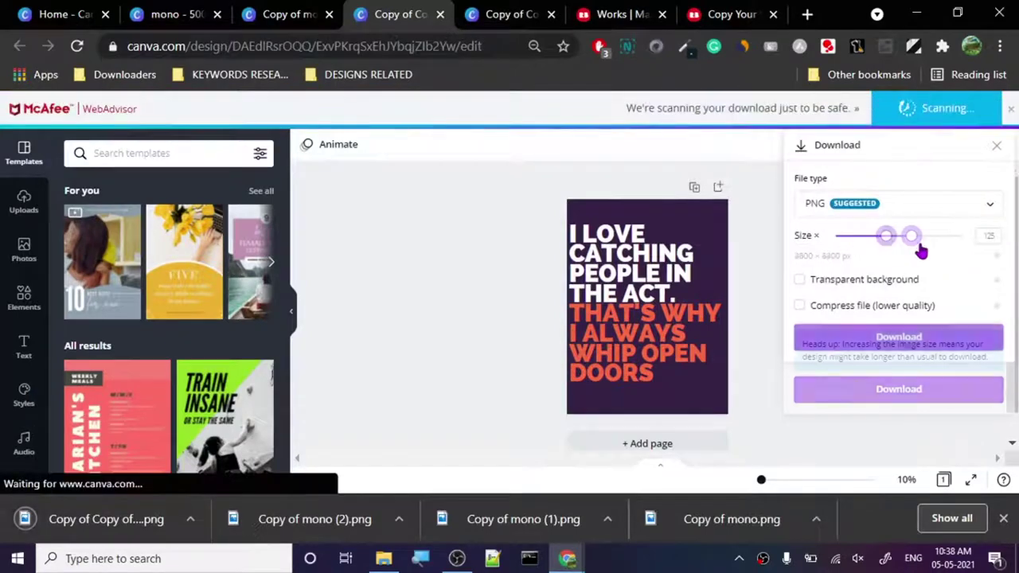
pyautogui.click(886, 390)
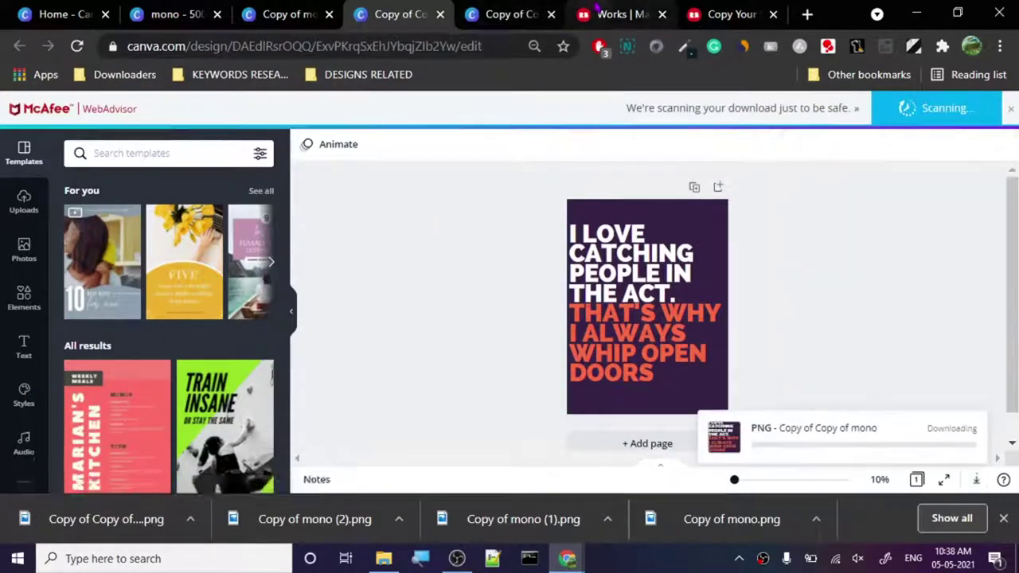
# Step: Return to the Redbubble Copy Your Work tab and reorder the Redbubble tabs
pyautogui.click(621, 13)
pyautogui.click(728, 13)
pyautogui.moveTo(751, 10); pyautogui.dragTo(643, 14)
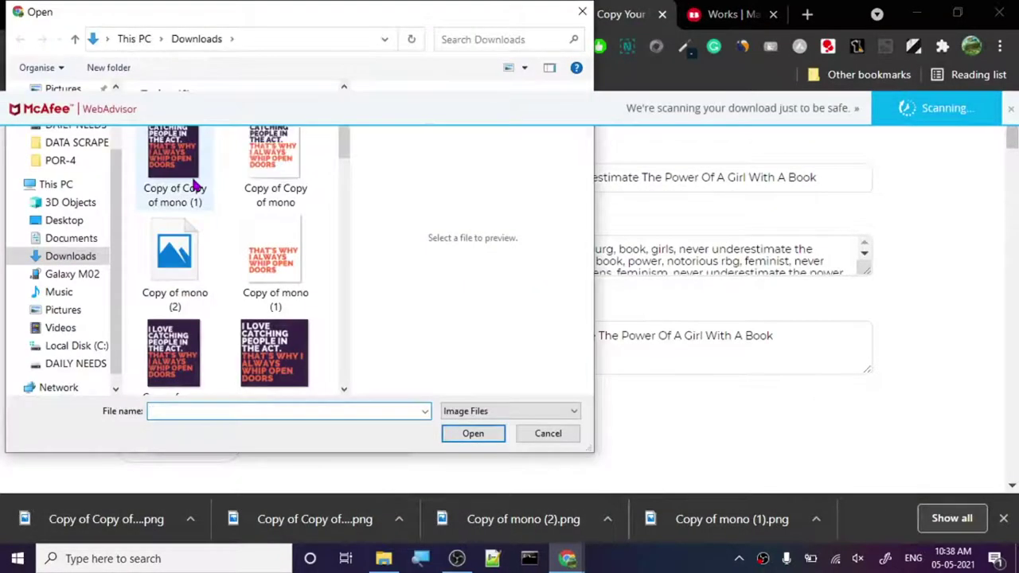
# Step: Upload Copy of Copy of mono (1) as the replacement artwork
pyautogui.click(195, 185)
pyautogui.click(470, 433)
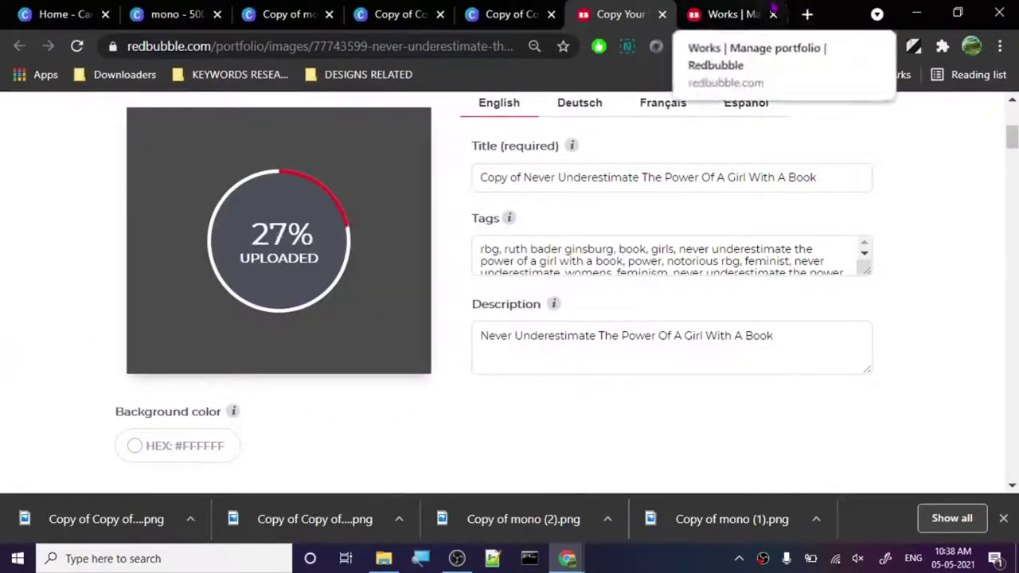
pyautogui.scroll(2, 4, 350)
# Step: Reload the Copy Your Work page in a new tab by copying its address
pyautogui.click(336, 50)
pyautogui.rightClick(333, 48)
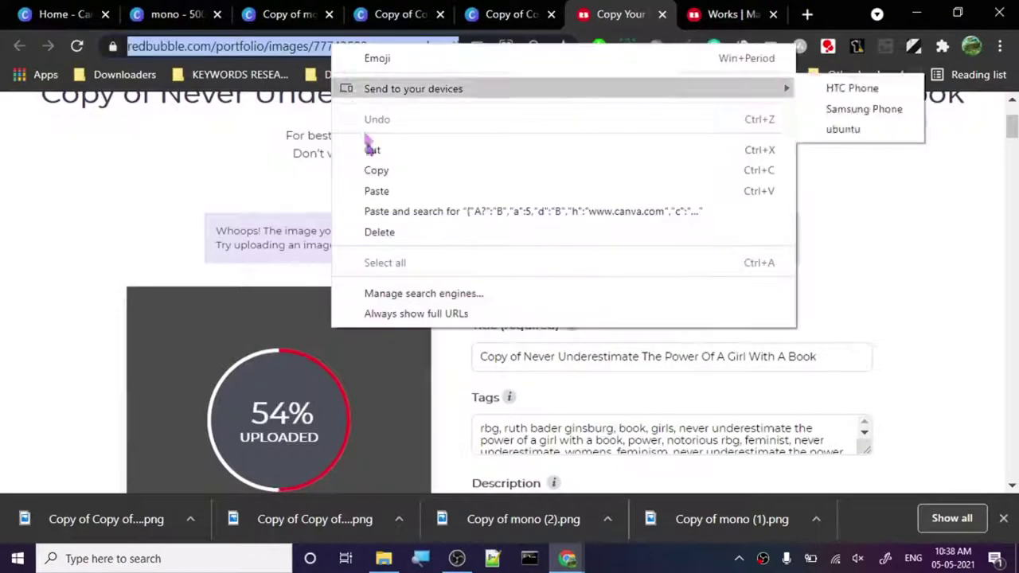
pyautogui.click(378, 168)
pyautogui.click(807, 14)
pyautogui.moveTo(768, 8); pyautogui.dragTo(692, 9)
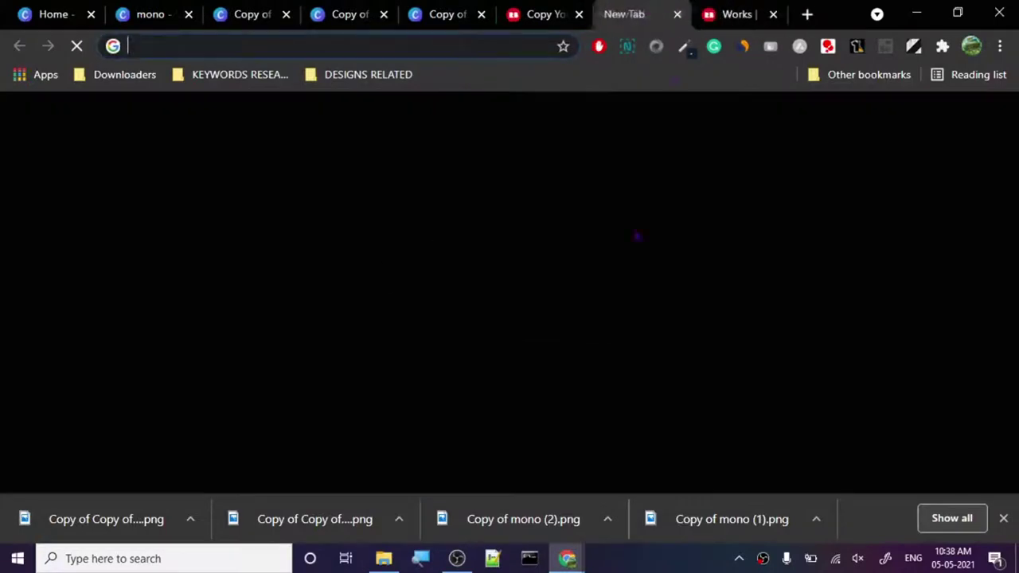
pyautogui.hotkey('ctrl', 'v')
pyautogui.press('Return')
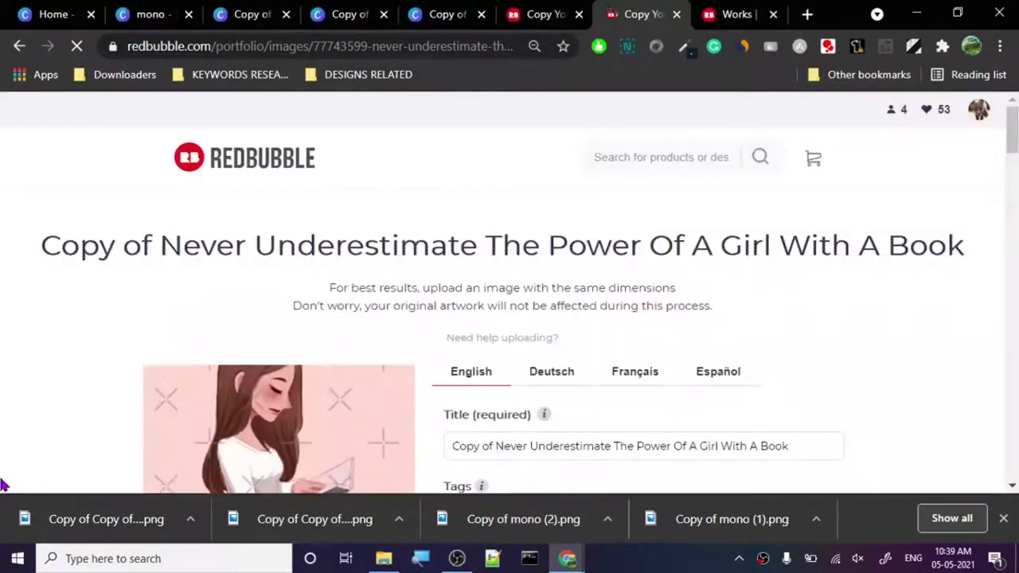
pyautogui.scroll(-3, 282, 470)
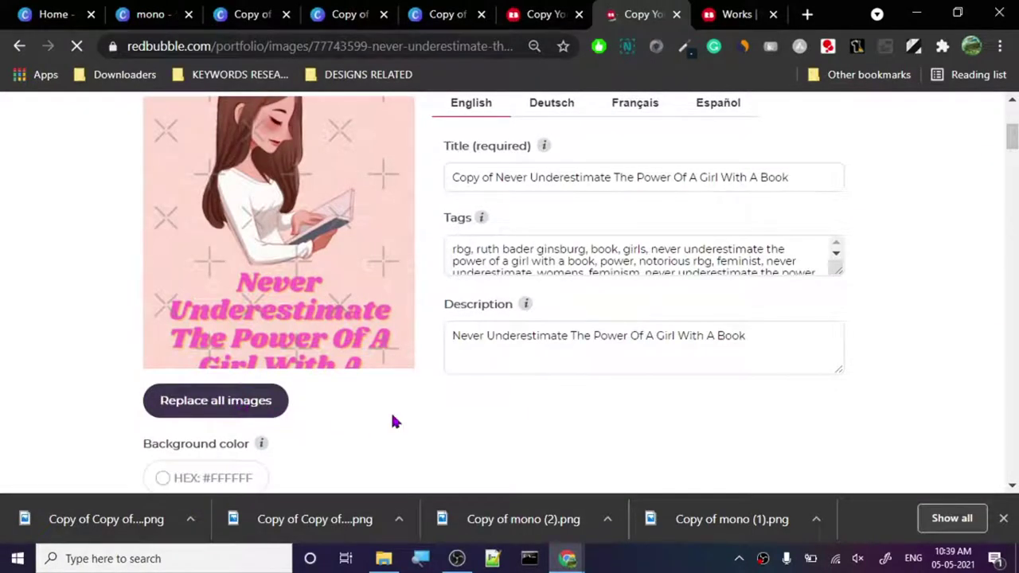
# Step: Replace all images with Copy of Copy of mono in the reloaded page
pyautogui.click(216, 400)
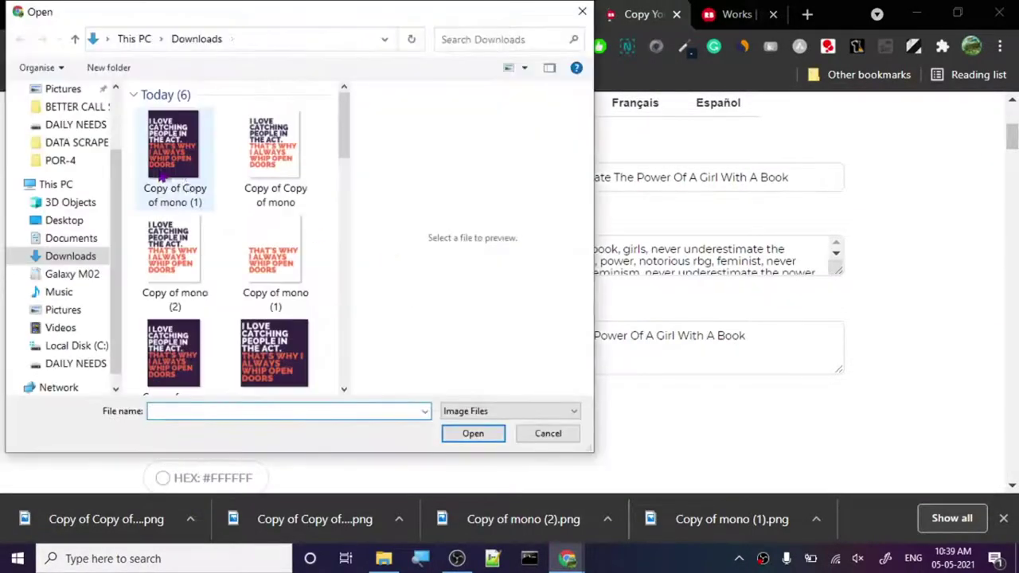
pyautogui.click(275, 155)
pyautogui.click(455, 438)
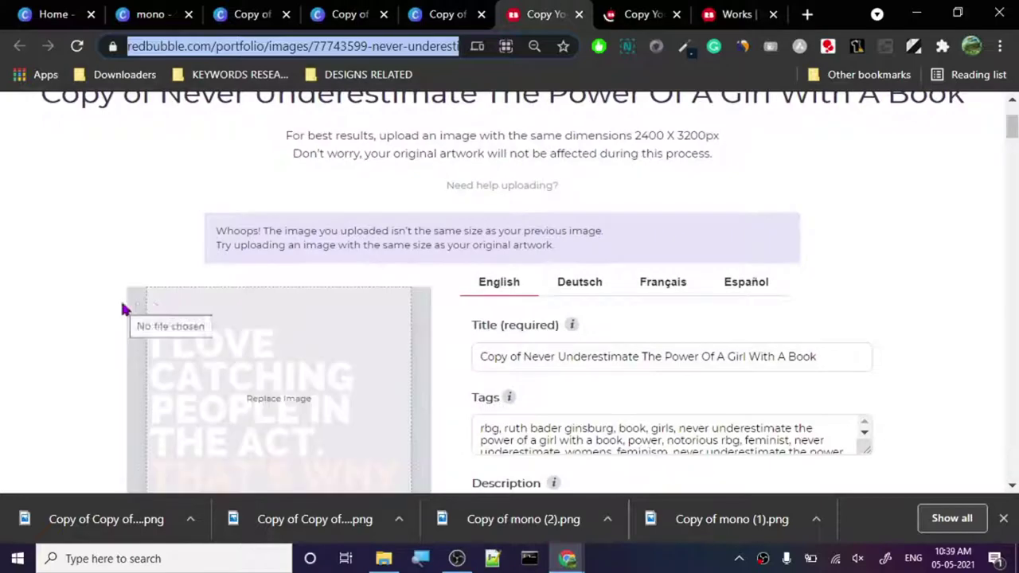
pyautogui.scroll(-5, 35, 346)
# Step: Shrink the quote on the Large Print tee to 58% and centre it horizontally
pyautogui.scroll(-1, 35, 346)
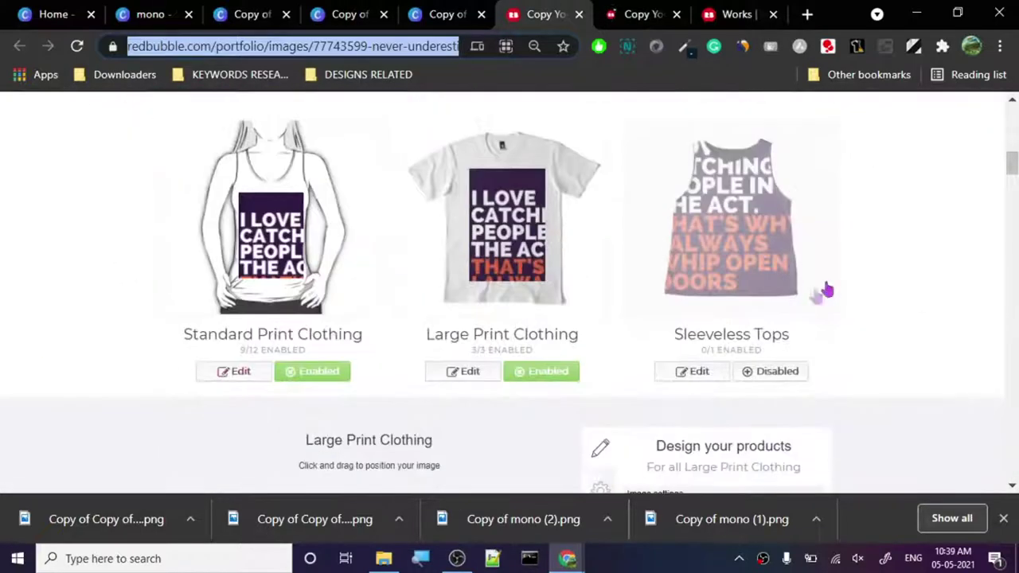
pyautogui.scroll(-3, 766, 377)
pyautogui.click(706, 325)
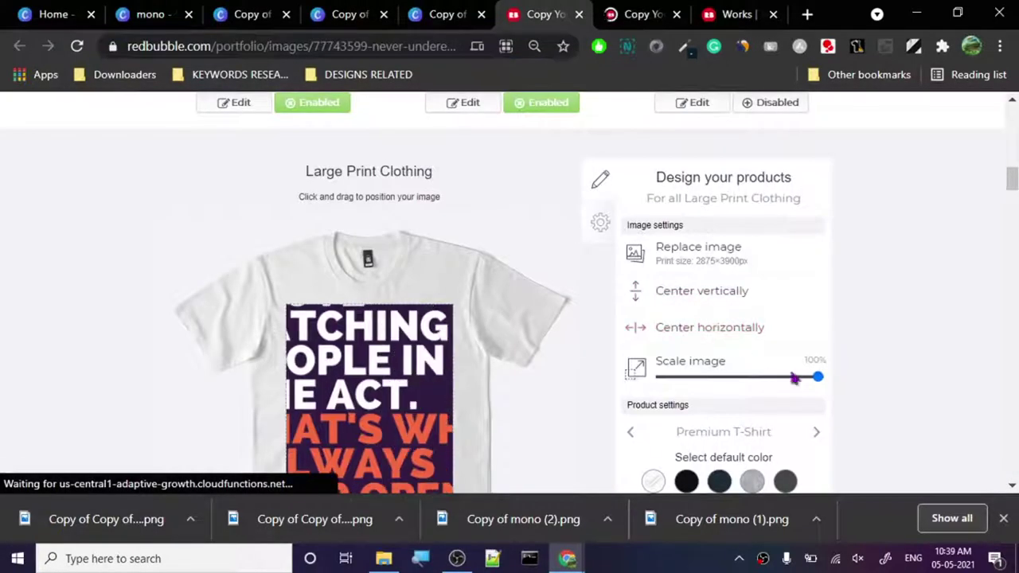
pyautogui.moveTo(820, 379); pyautogui.dragTo(753, 381)
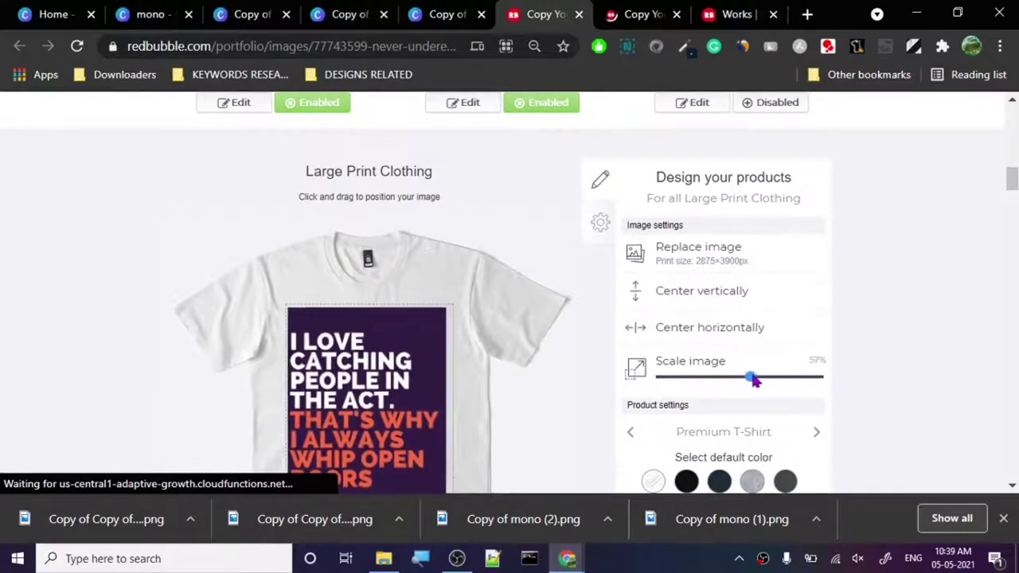
pyautogui.scroll(-3, 636, 348)
pyautogui.scroll(3, 613, 326)
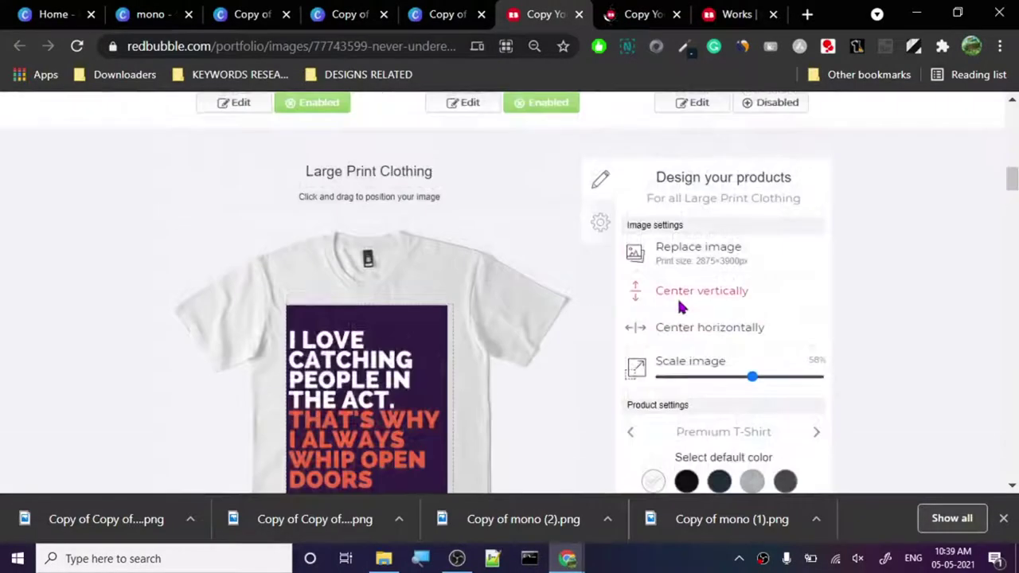
pyautogui.click(690, 326)
# Step: Scale the Standard Print tank-top design to 48% and centre it vertically and horizontally
pyautogui.scroll(-2, 570, 346)
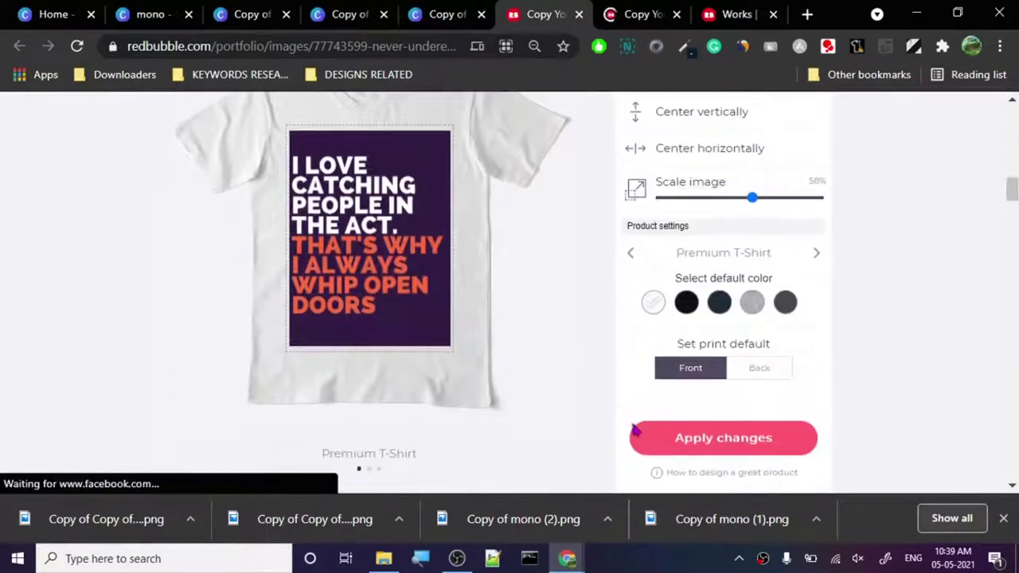
pyautogui.scroll(-10, 132, 403)
pyautogui.scroll(-3, 312, 315)
pyautogui.click(234, 282)
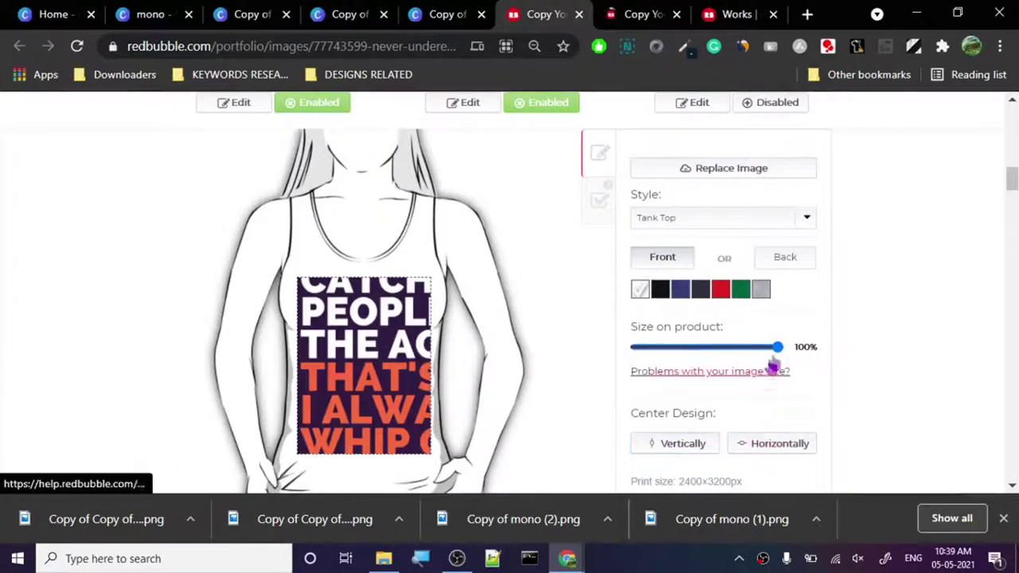
pyautogui.moveTo(777, 346); pyautogui.dragTo(720, 346)
pyautogui.click(683, 446)
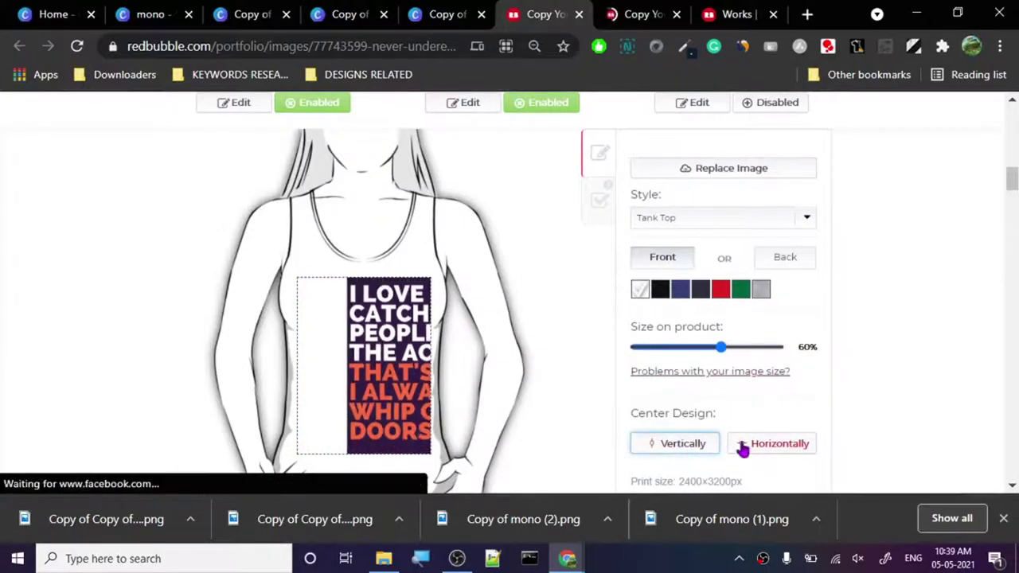
pyautogui.click(740, 446)
pyautogui.moveTo(717, 350); pyautogui.dragTo(705, 350)
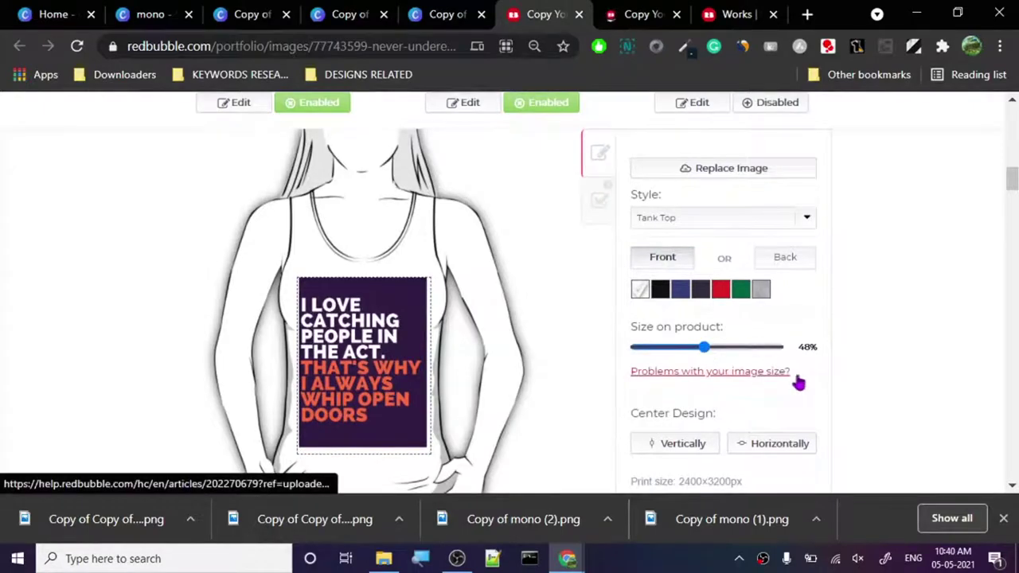
pyautogui.click(752, 443)
pyautogui.scroll(-2, 744, 469)
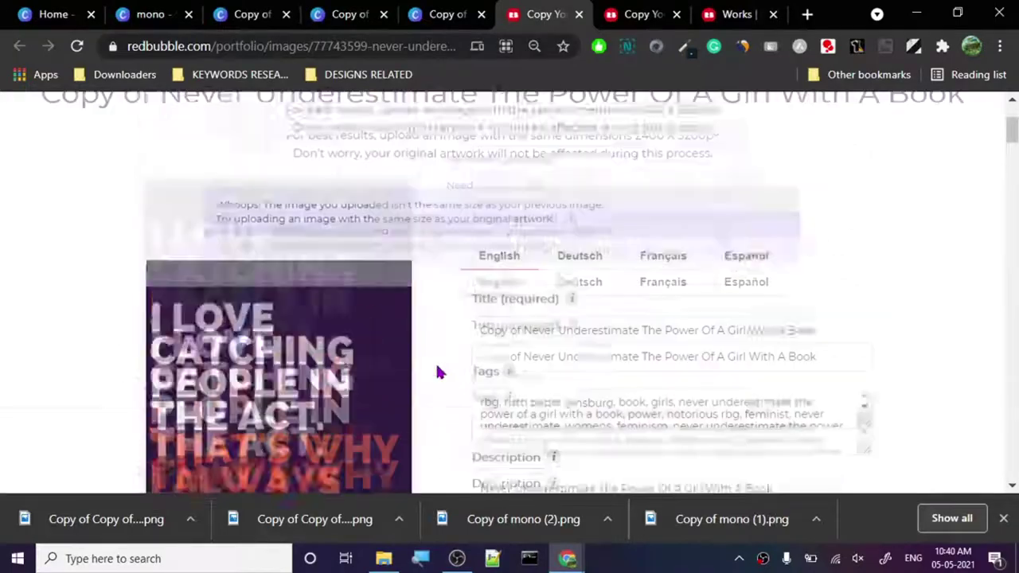
# Step: Shrink the spiral notebook design and centre it horizontally and vertically
pyautogui.scroll(-5, 436, 368)
pyautogui.scroll(-5, 434, 362)
pyautogui.scroll(-4, 426, 357)
pyautogui.scroll(-4, 422, 360)
pyautogui.click(234, 409)
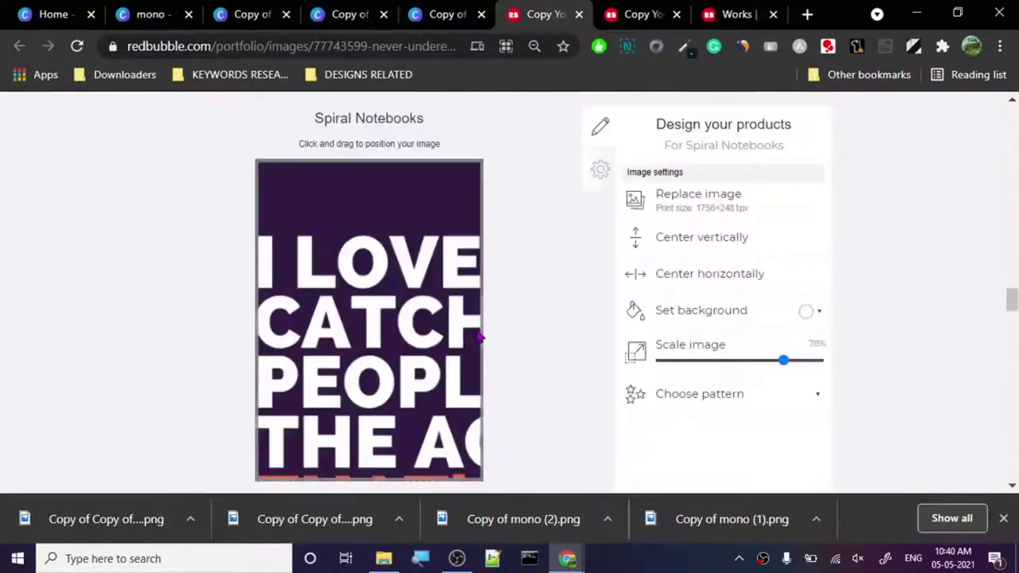
pyautogui.scroll(-1, 885, 209)
pyautogui.moveTo(781, 276); pyautogui.dragTo(717, 270)
pyautogui.click(692, 190)
pyautogui.click(689, 143)
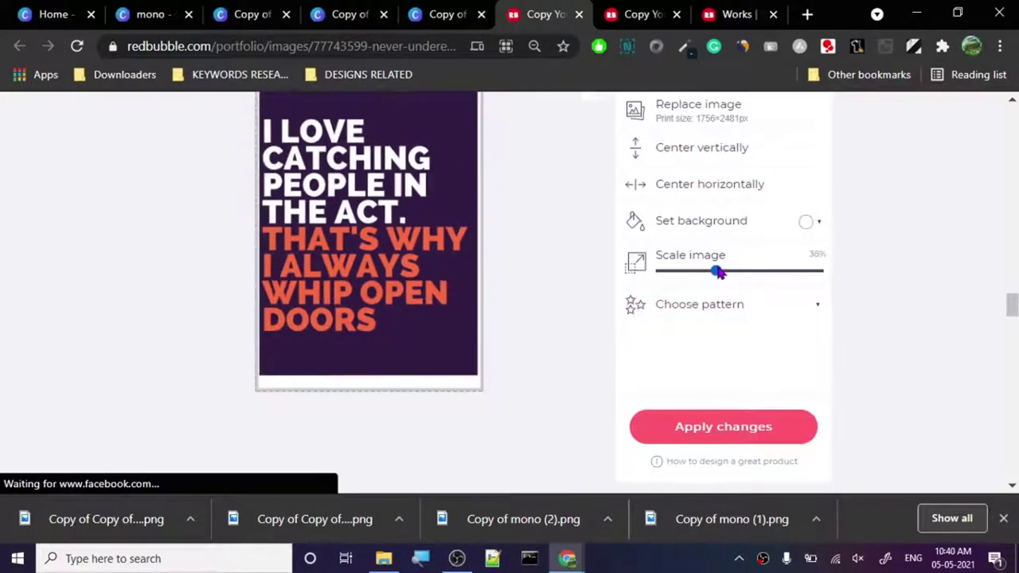
# Step: Fine-tune the notebook design with a slight nudge, settling its scale at 35%
pyautogui.scroll(2, 440, 324)
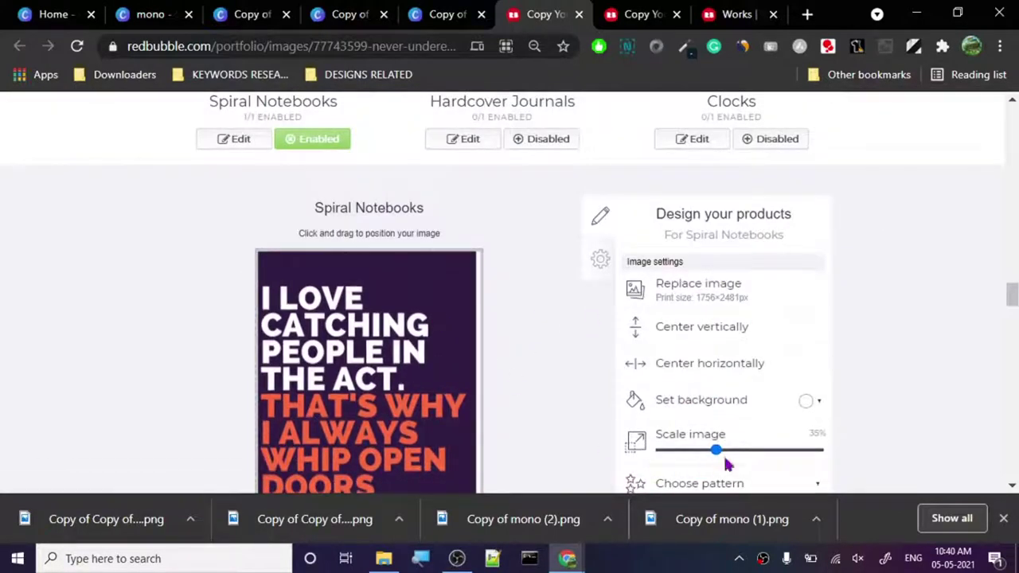
pyautogui.moveTo(716, 450); pyautogui.dragTo(722, 449)
pyautogui.moveTo(422, 391); pyautogui.dragTo(425, 393)
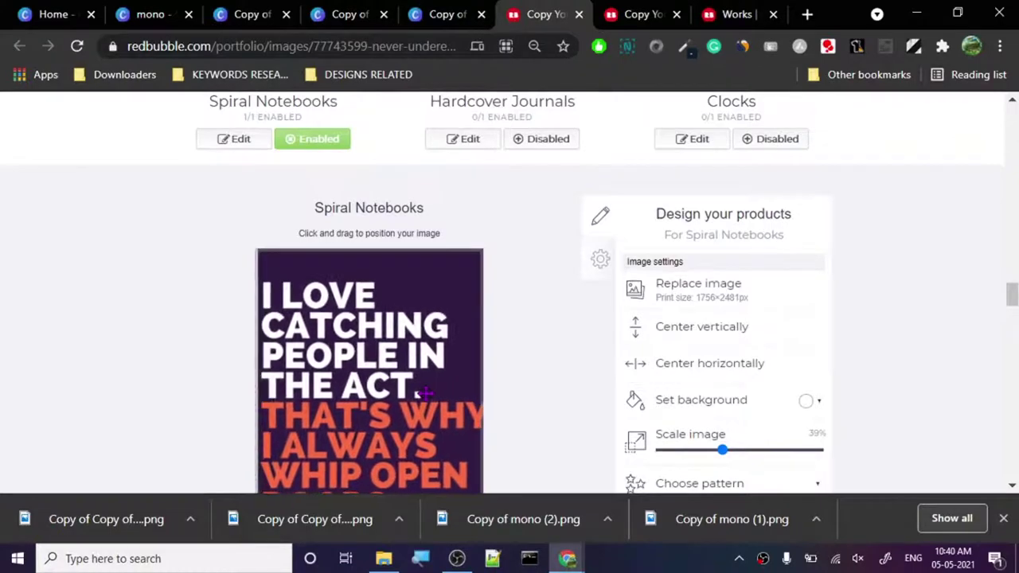
pyautogui.moveTo(729, 449); pyautogui.dragTo(717, 449)
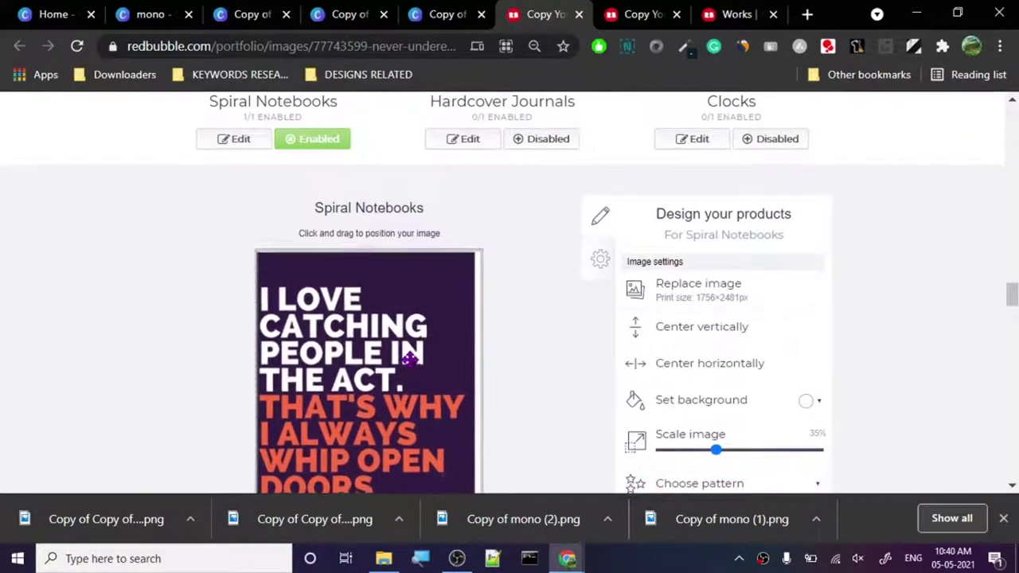
pyautogui.scroll(-2, 551, 340)
pyautogui.scroll(5, 550, 340)
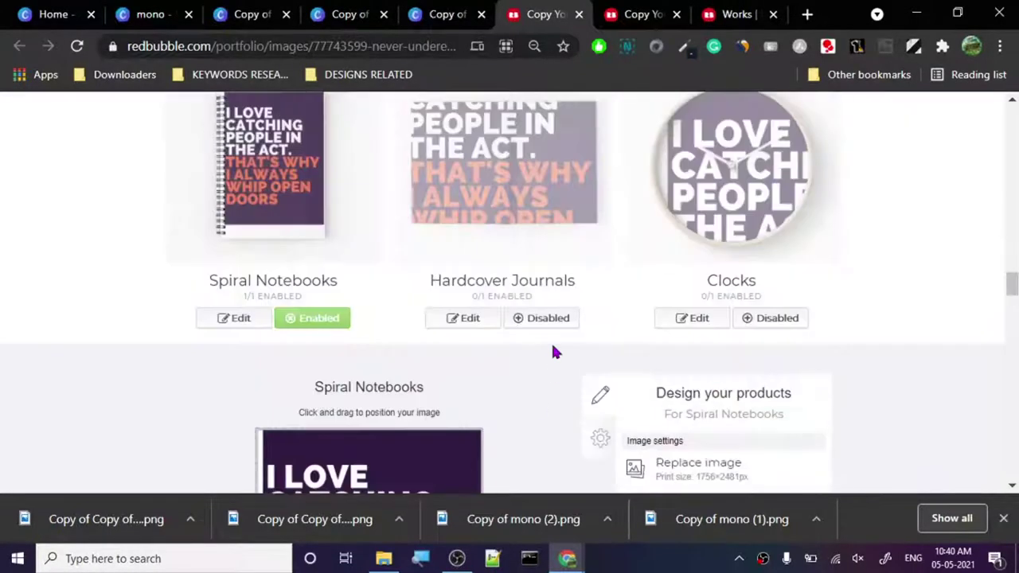
# Step: Turn off the Spiral Notebooks product and look over the remaining upload settings
pyautogui.click(322, 317)
pyautogui.scroll(-5, 132, 300)
pyautogui.scroll(-5, 131, 301)
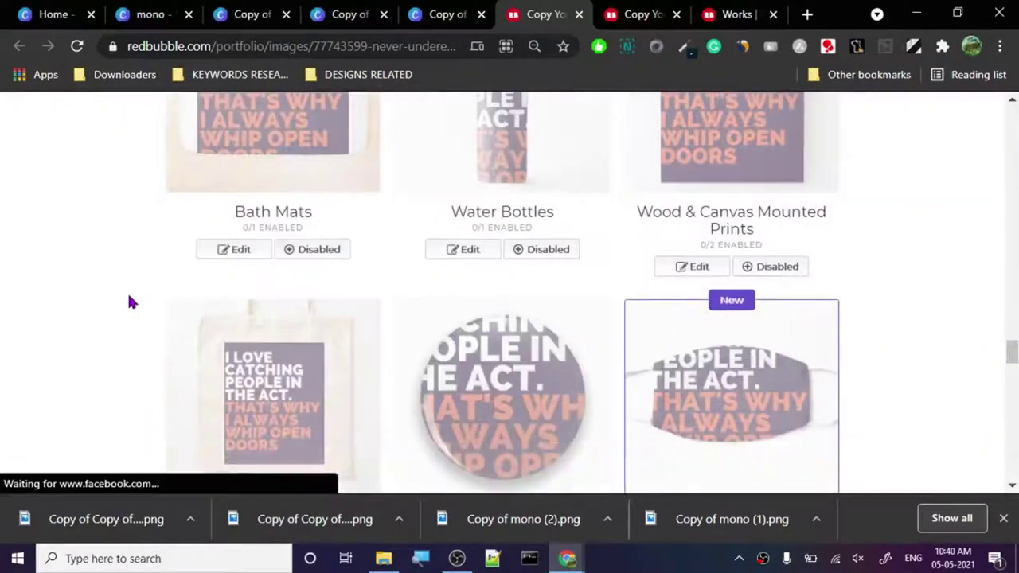
pyautogui.scroll(-5, 131, 303)
pyautogui.scroll(-5, 132, 305)
pyautogui.scroll(-5, 131, 305)
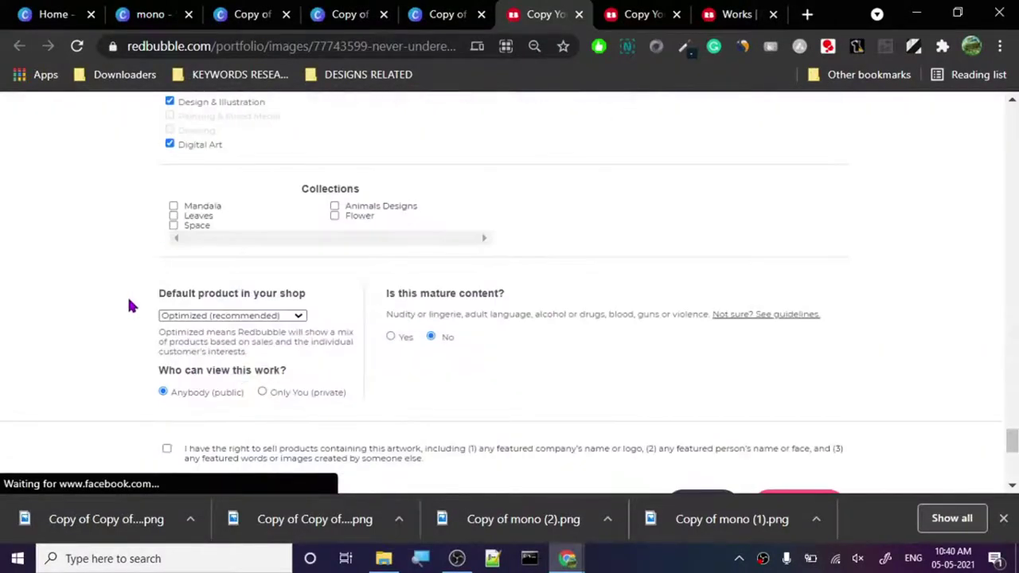
# Step: Scroll back up to Title and Tags, then go to the fourth tab's Canva design
pyautogui.scroll(10, 129, 302)
pyautogui.scroll(10, 130, 303)
pyautogui.scroll(-3, 130, 303)
pyautogui.scroll(-5, 130, 303)
pyautogui.scroll(5, 130, 301)
pyautogui.scroll(5, 130, 302)
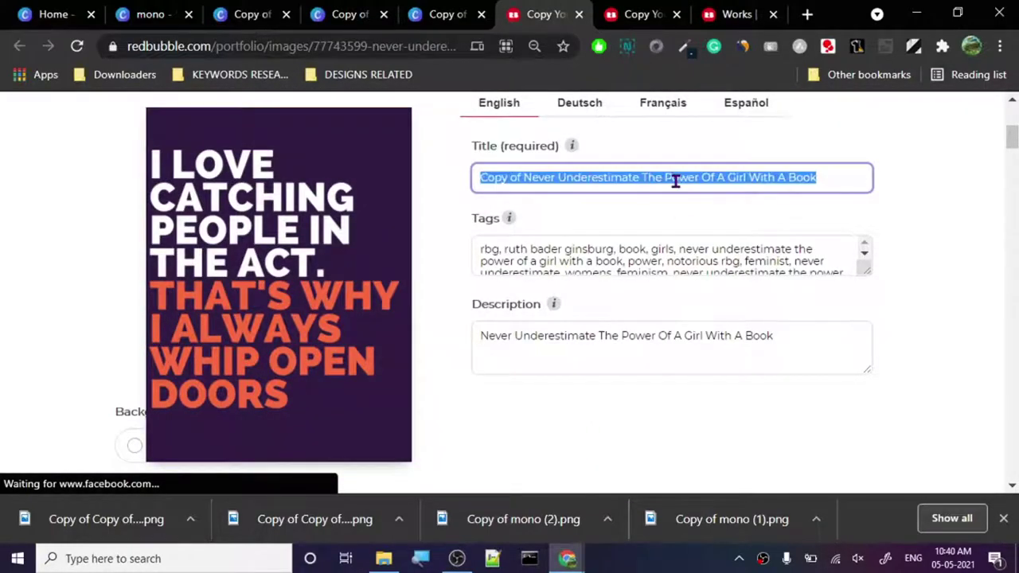
pyautogui.click(350, 8)
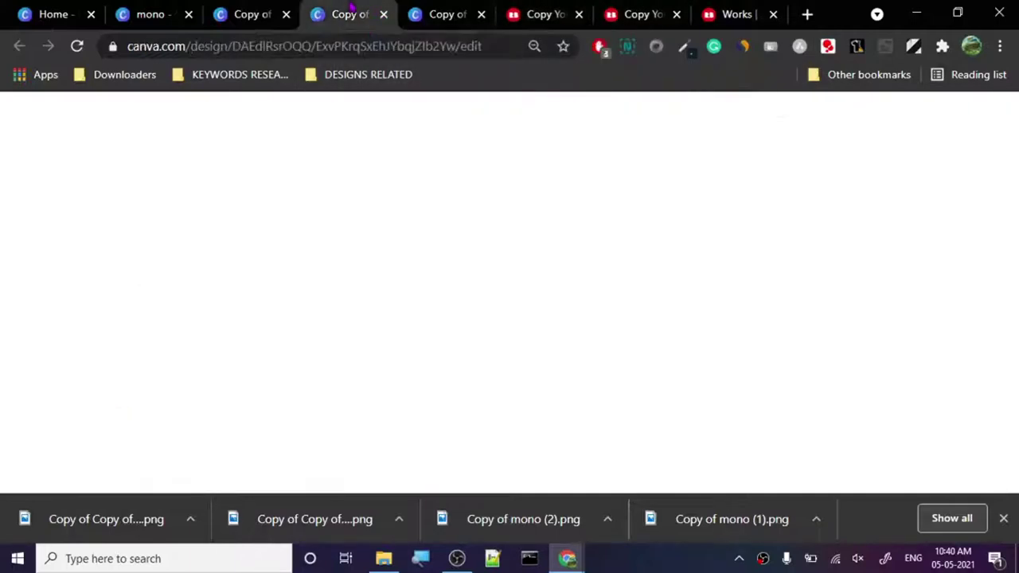
# Step: Go to the other Redbubble upload page
pyautogui.click(439, 14)
pyautogui.click(637, 14)
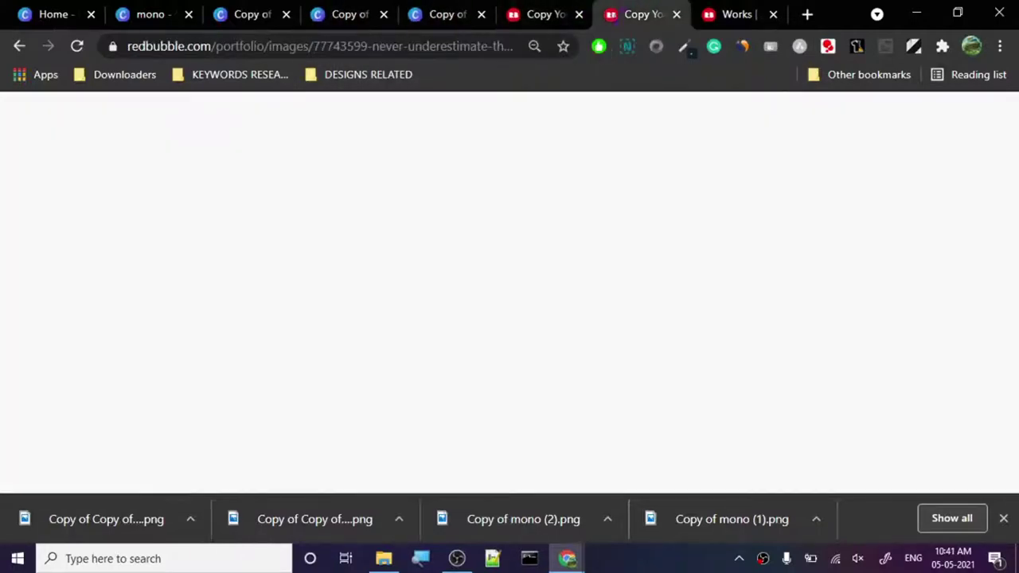
pyautogui.scroll(-10, 7, 278)
pyautogui.scroll(2, 6, 279)
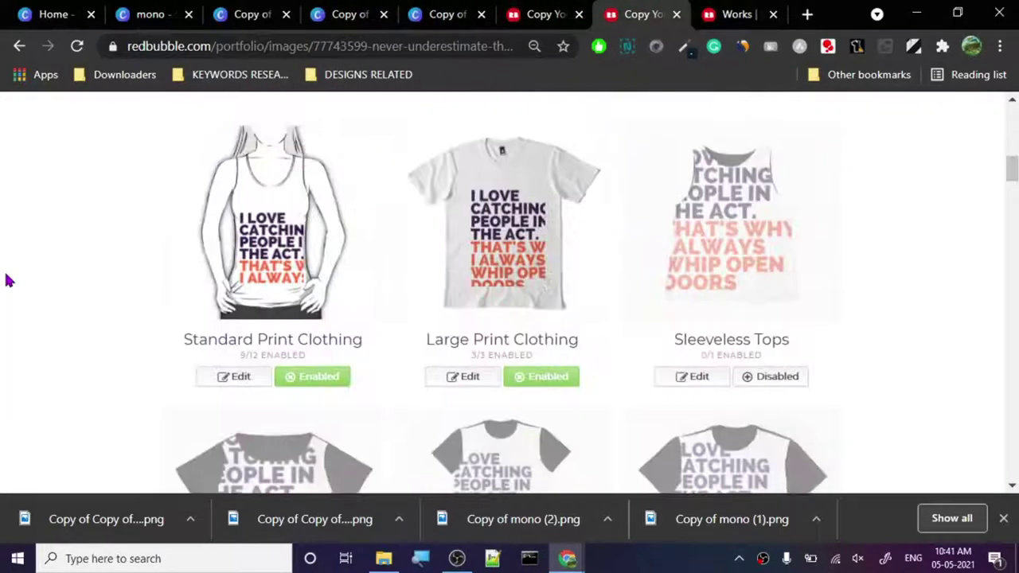
# Step: Shrink the tank-top design to 62%, centre it both ways, and apply the changes
pyautogui.click(225, 374)
pyautogui.moveTo(778, 354); pyautogui.dragTo(758, 354)
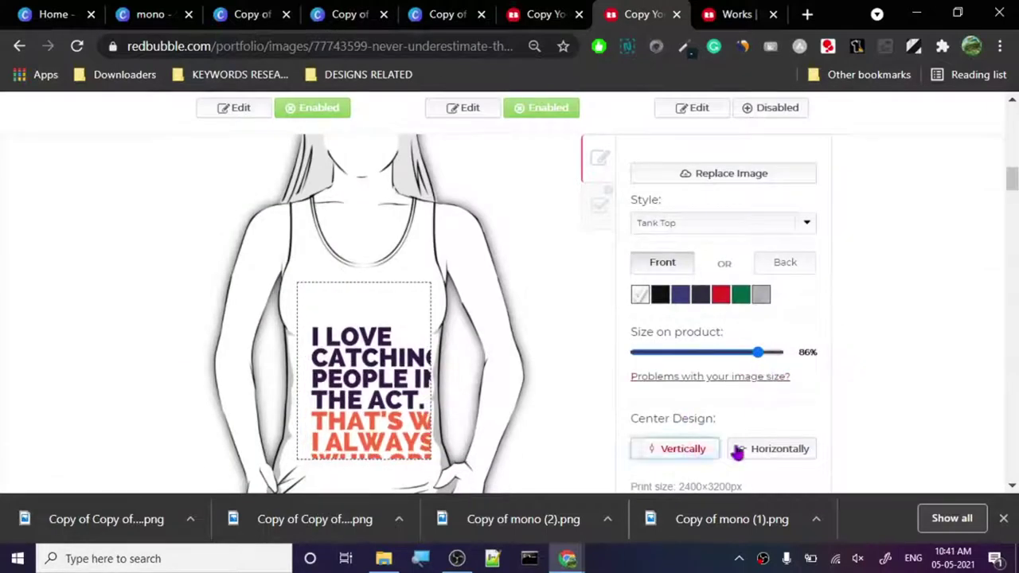
pyautogui.click(759, 452)
pyautogui.moveTo(753, 358); pyautogui.dragTo(726, 365)
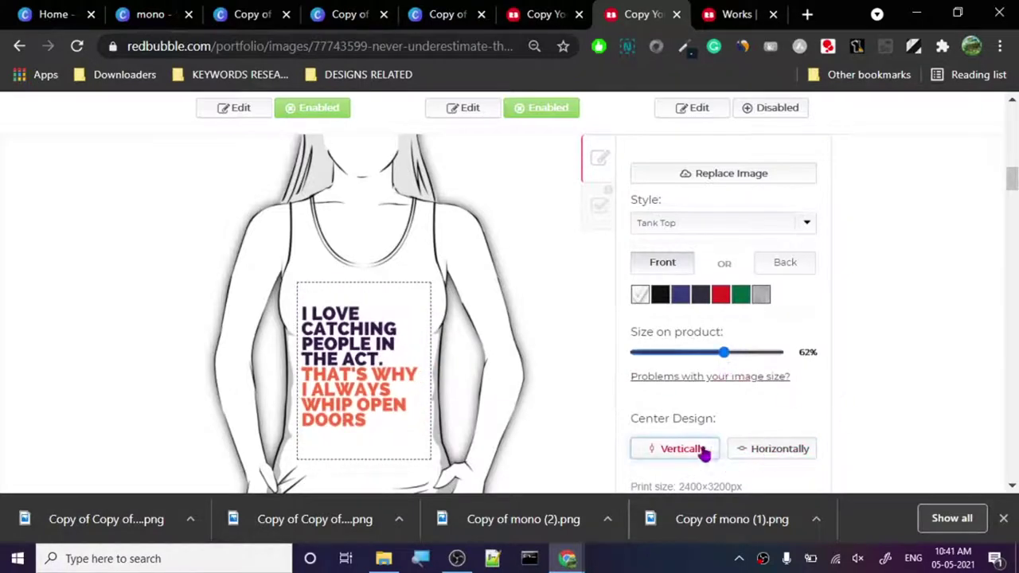
pyautogui.click(800, 439)
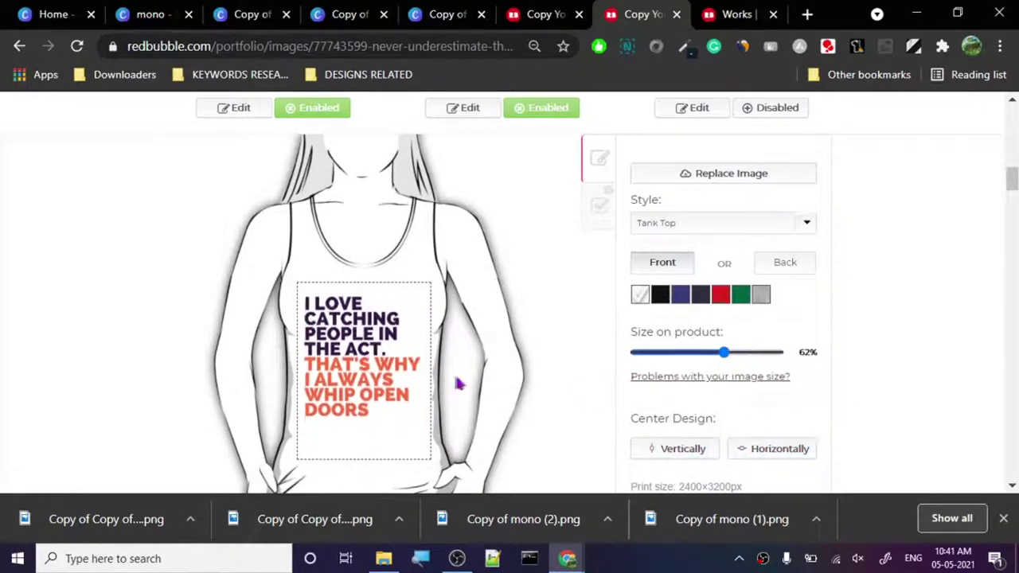
pyautogui.scroll(-2, 458, 384)
pyautogui.moveTo(722, 173); pyautogui.dragTo(731, 177)
pyautogui.click(714, 460)
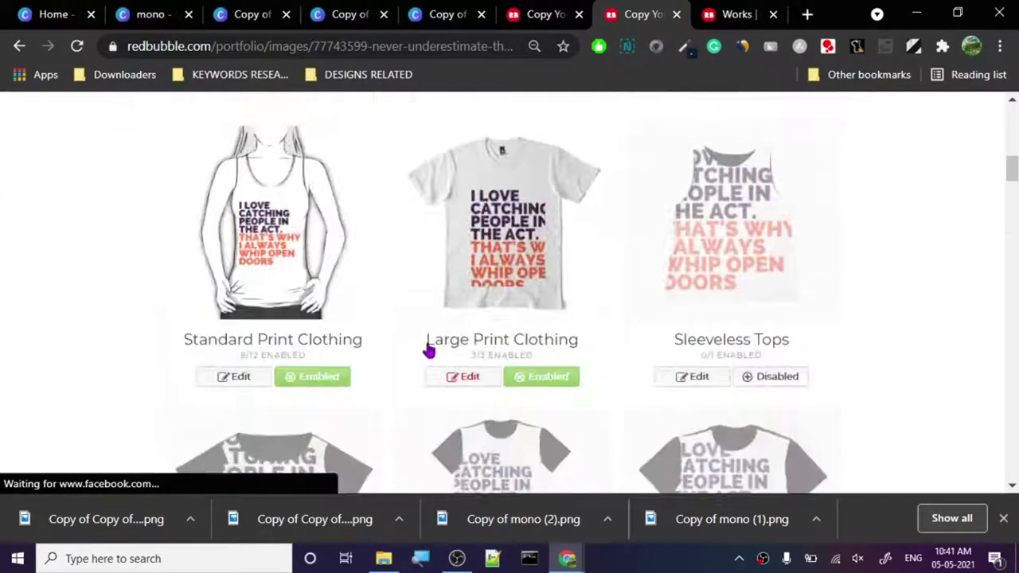
# Step: Shrink the Large Print T-shirt design to about 79%, centre it, and raise it on the chest
pyautogui.click(430, 352)
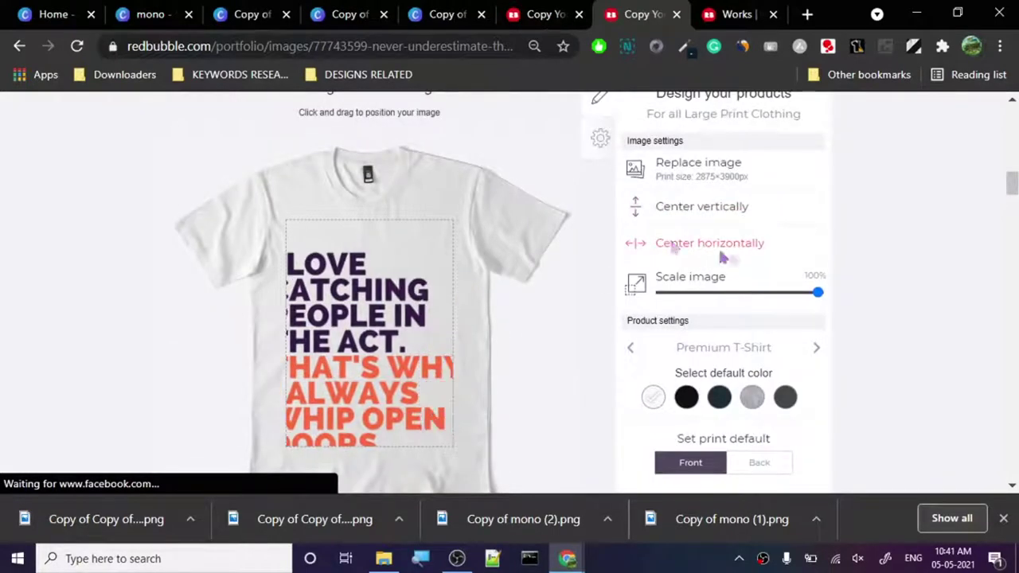
pyautogui.moveTo(816, 296); pyautogui.dragTo(784, 294)
pyautogui.click(725, 224)
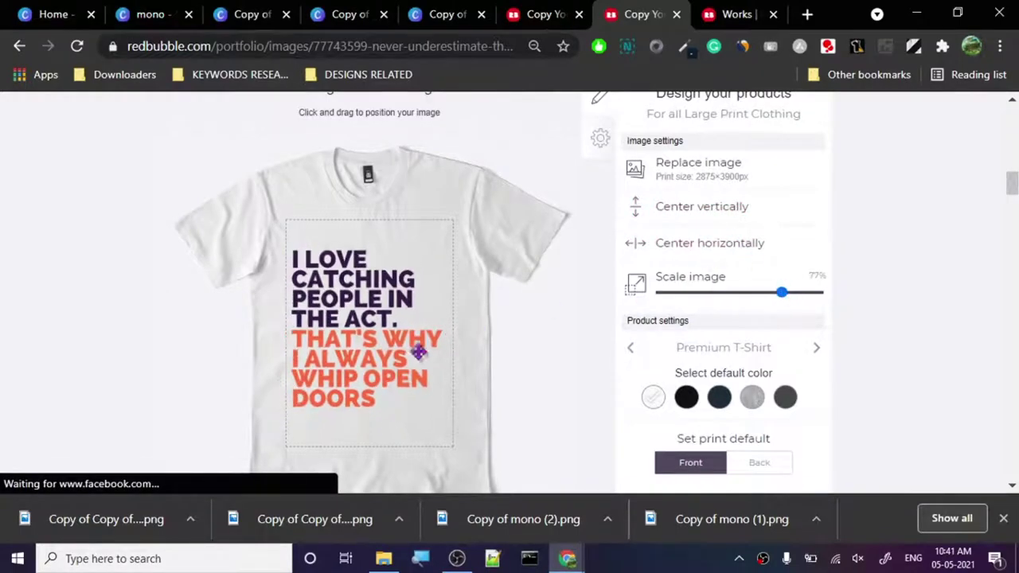
pyautogui.moveTo(420, 355); pyautogui.dragTo(417, 324)
# Step: Scale the Spiral Notebooks design down to about 45%
pyautogui.scroll(-3, 634, 358)
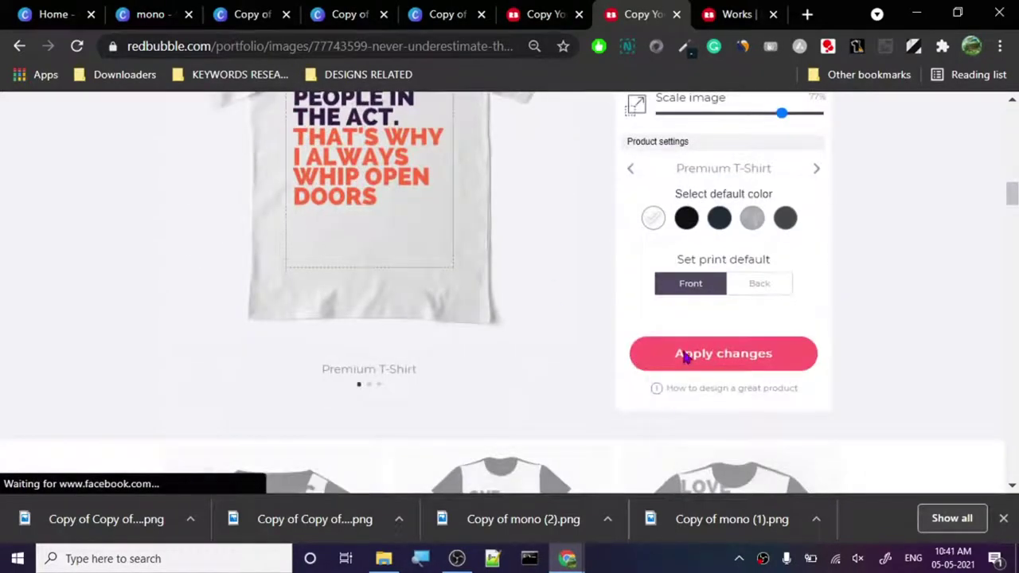
pyautogui.scroll(-5, 57, 345)
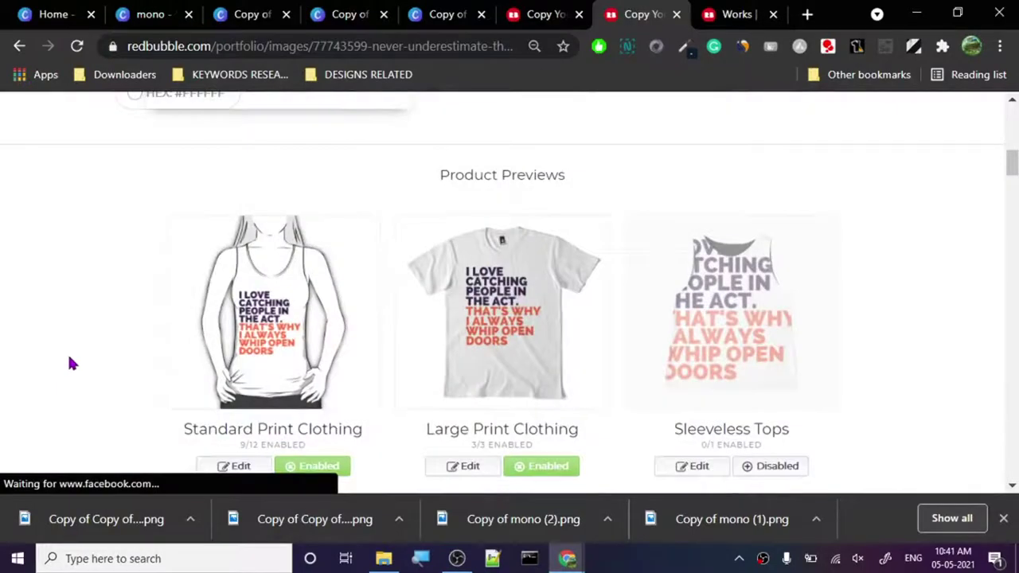
pyautogui.scroll(-6, 589, 350)
pyautogui.scroll(-2, 591, 326)
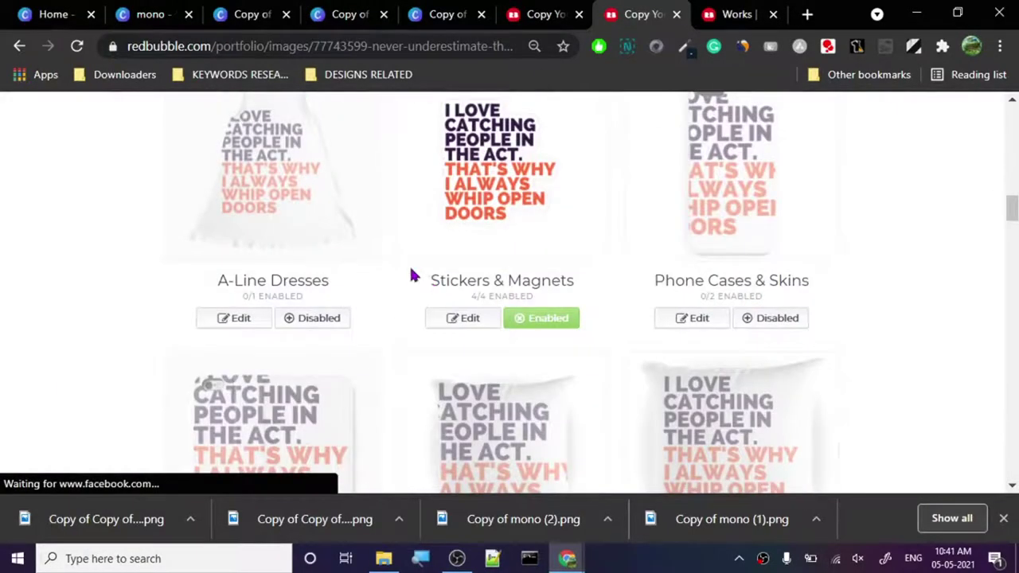
pyautogui.scroll(-3, 400, 296)
pyautogui.scroll(-5, 400, 296)
pyautogui.scroll(-2, 263, 326)
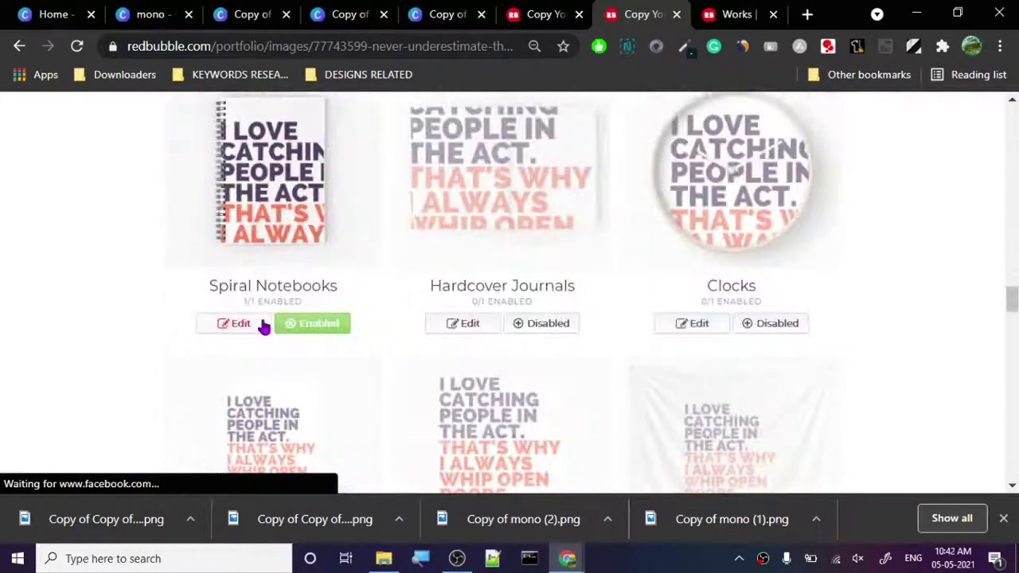
pyautogui.click(238, 324)
pyautogui.moveTo(766, 374); pyautogui.dragTo(756, 365)
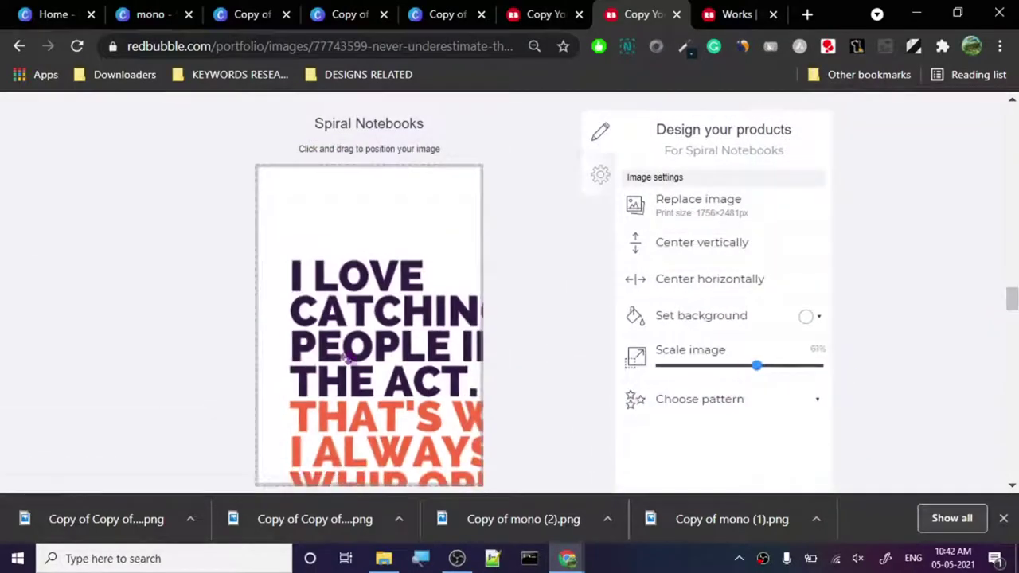
pyautogui.moveTo(756, 366); pyautogui.dragTo(732, 367)
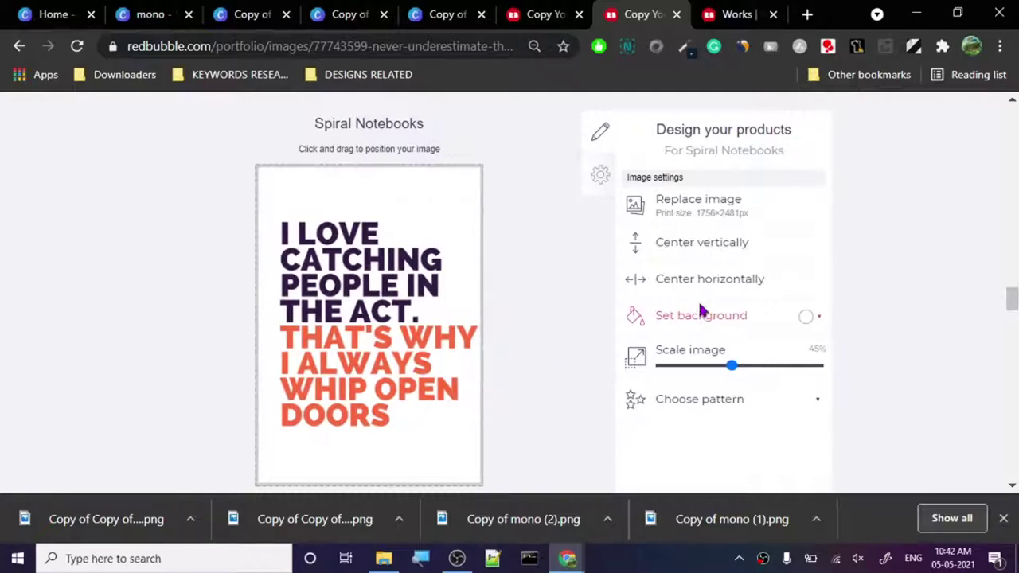
# Step: Nudge the notebook design slightly left and apply the notebook changes
pyautogui.scroll(-2, 557, 350)
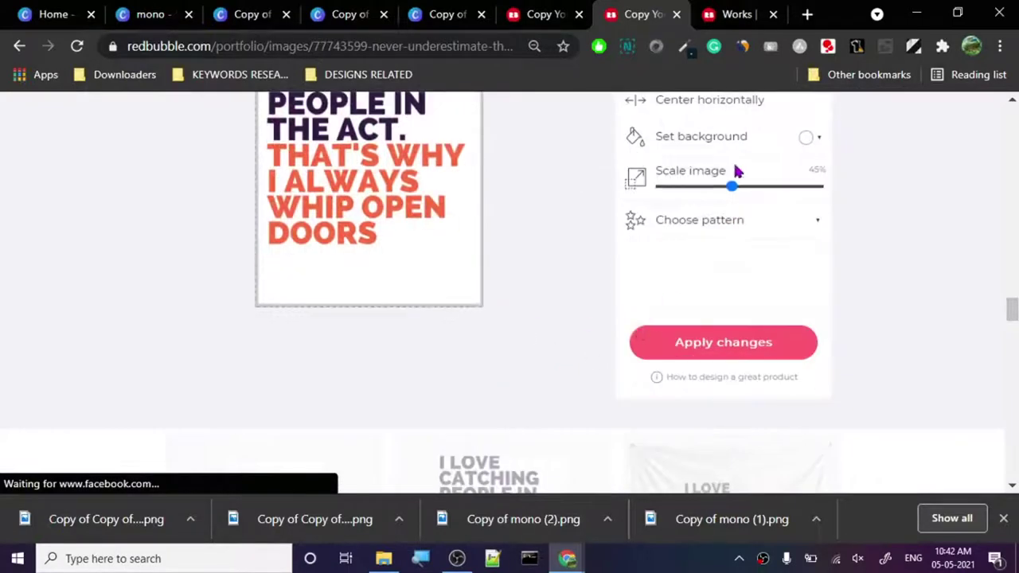
pyautogui.scroll(-3, 658, 269)
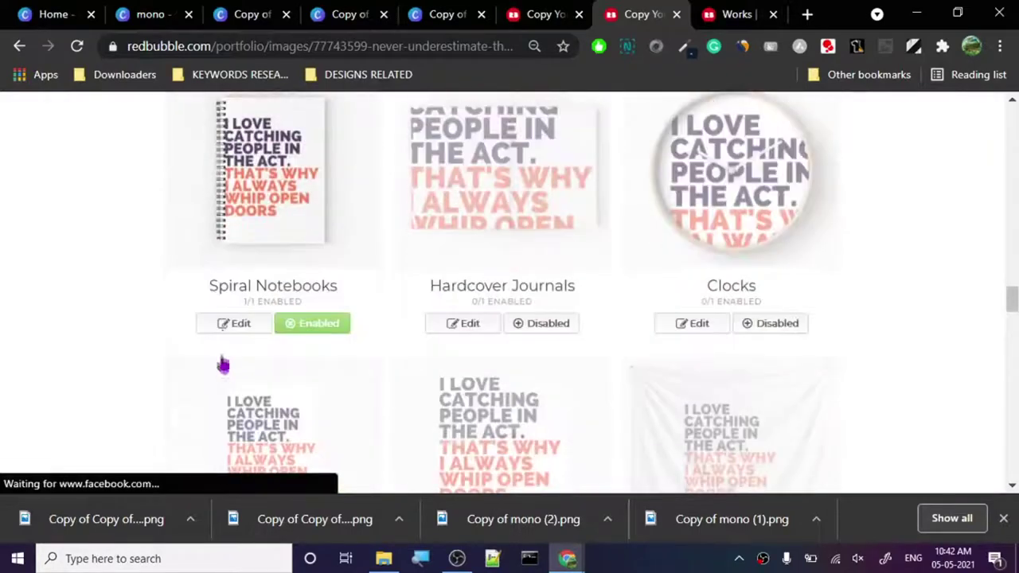
pyautogui.scroll(-3, 370, 319)
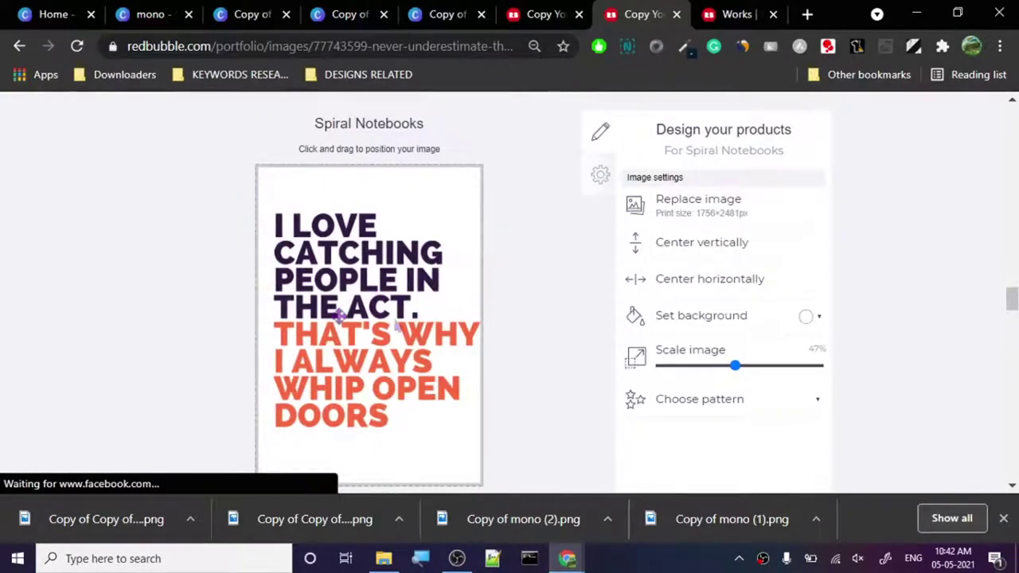
pyautogui.moveTo(338, 314); pyautogui.dragTo(335, 316)
pyautogui.scroll(-3, 545, 312)
pyautogui.click(659, 341)
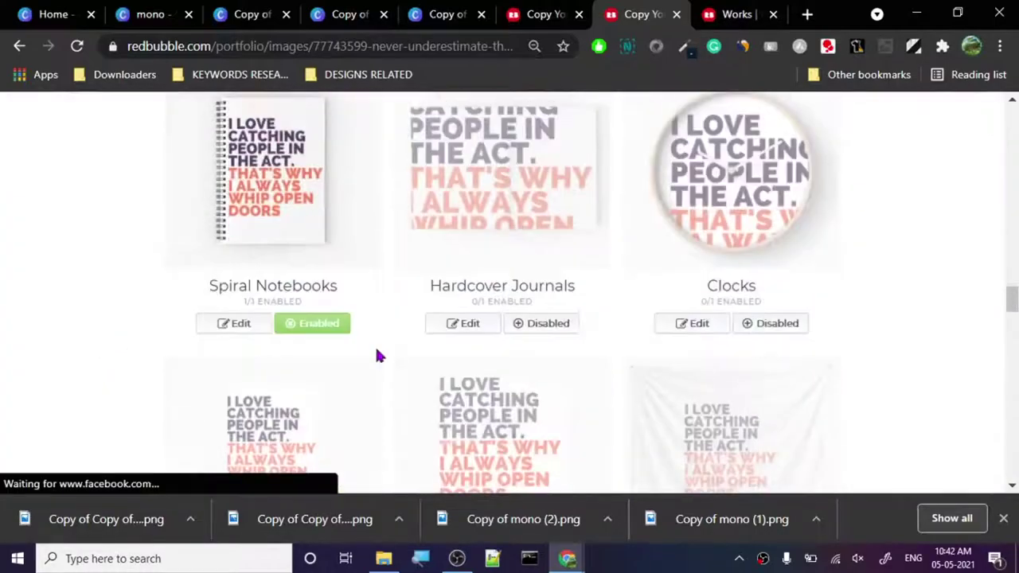
pyautogui.scroll(5, 374, 354)
pyautogui.scroll(5, 374, 354)
pyautogui.scroll(5, 374, 354)
pyautogui.scroll(5, 374, 354)
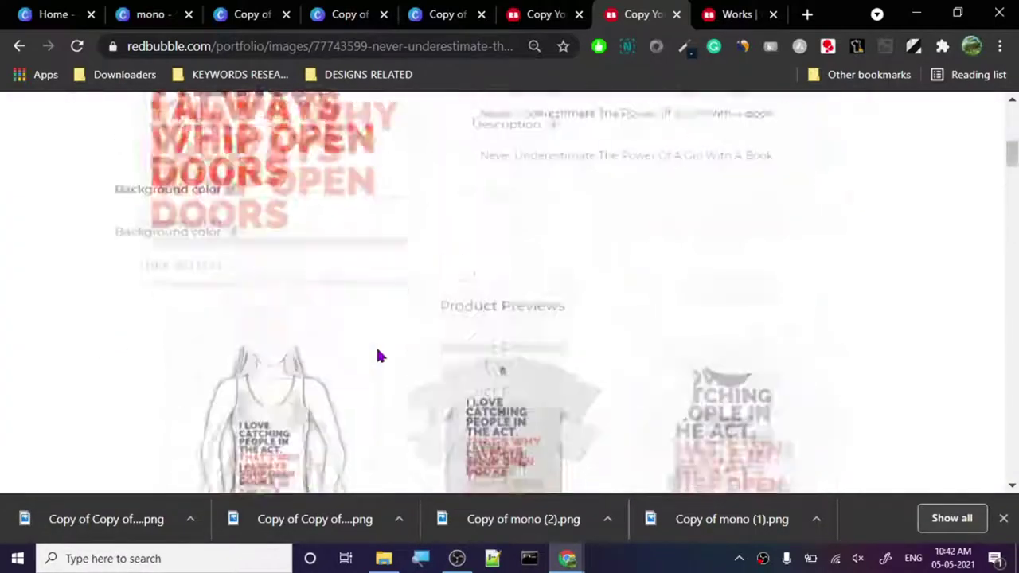
# Step: Close the duplicate upload tab without saving and bring back the Dwight Shrute Quote window
pyautogui.click(557, 14)
pyautogui.click(579, 14)
pyautogui.click(601, 149)
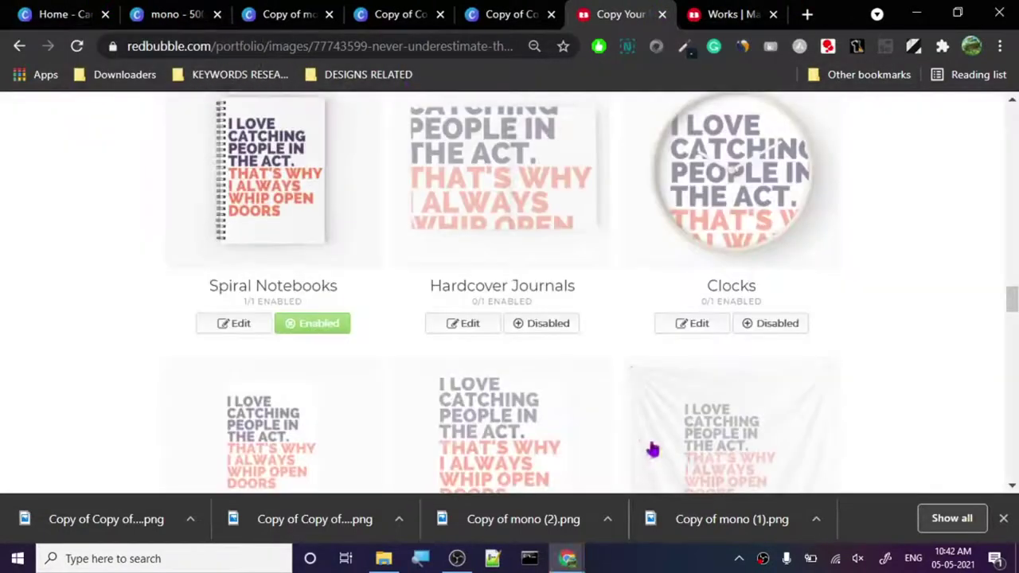
pyautogui.moveTo(567, 558)
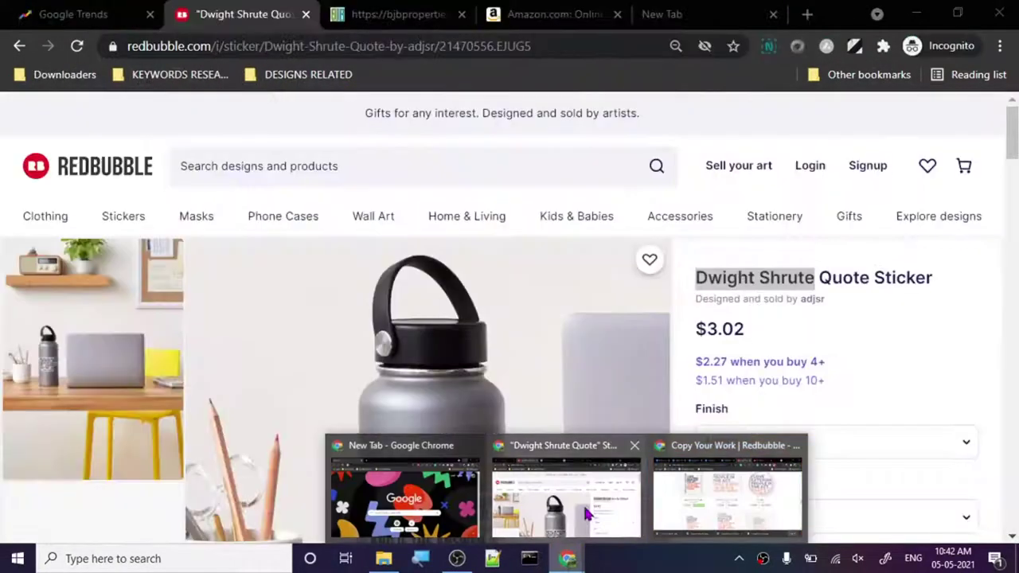
pyautogui.click(628, 455)
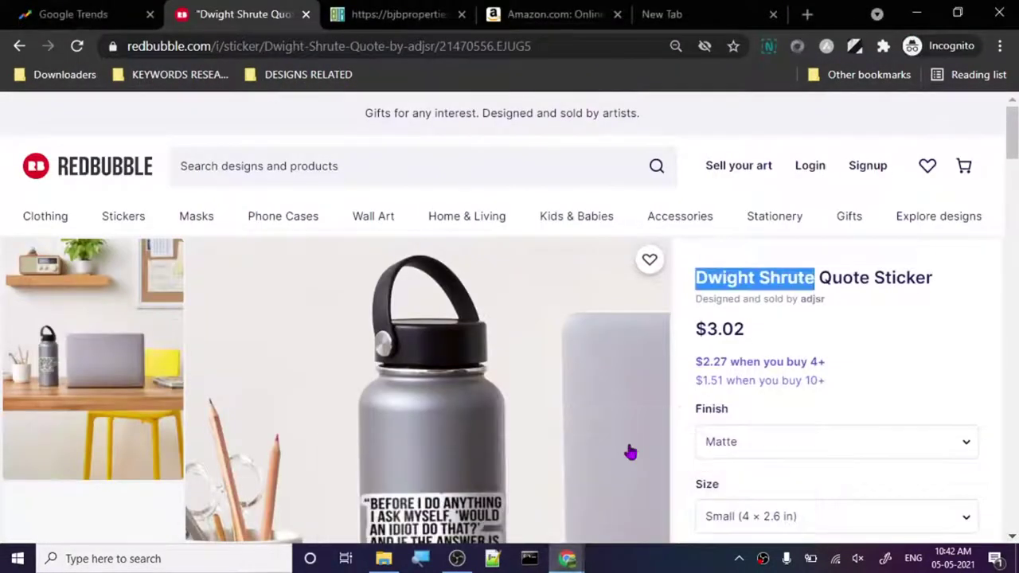
# Step: Select the 'I love catching people in the act…' quote on the bjbproperties blog
pyautogui.click(368, 8)
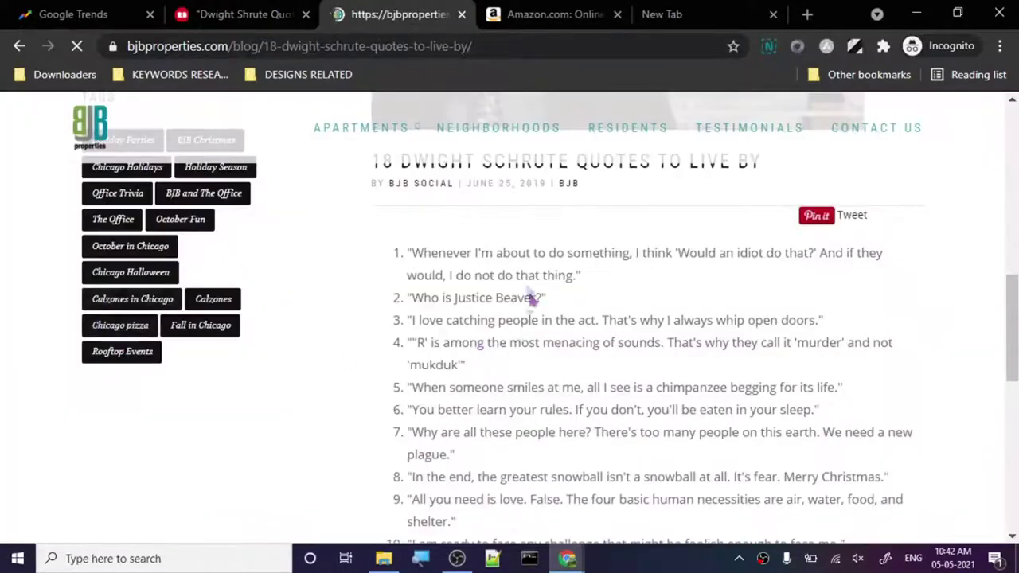
pyautogui.moveTo(412, 320); pyautogui.dragTo(662, 323)
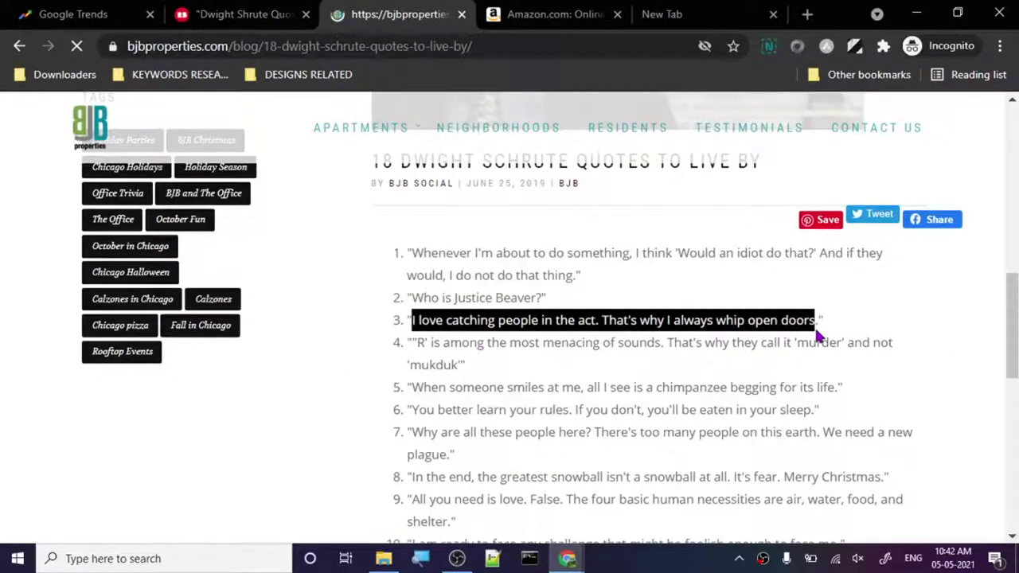
pyautogui.moveTo(814, 337); pyautogui.dragTo(819, 336)
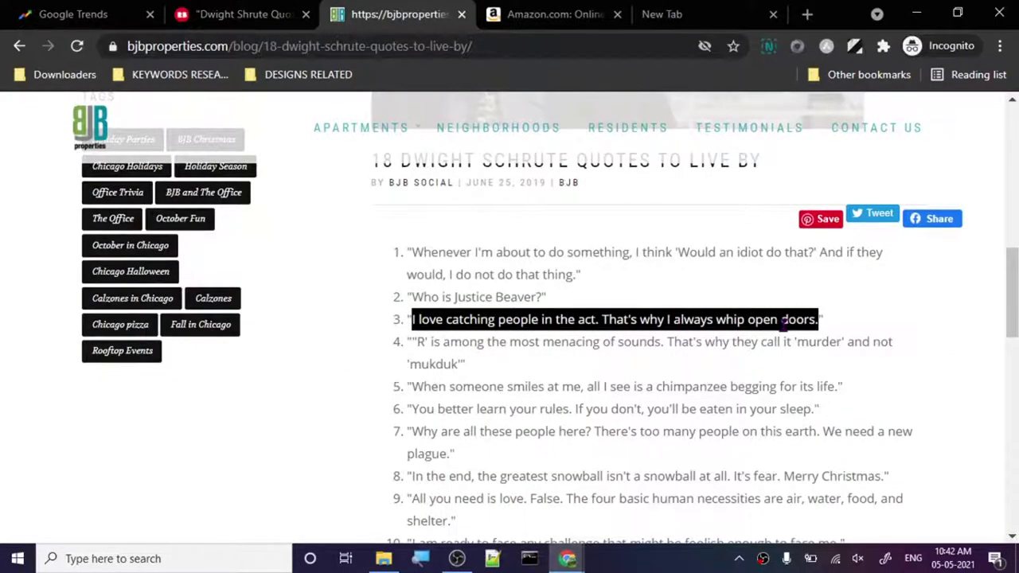
# Step: Switch to the Redbubble work edit window and scroll through its fields
pyautogui.moveTo(567, 558)
pyautogui.click(678, 504)
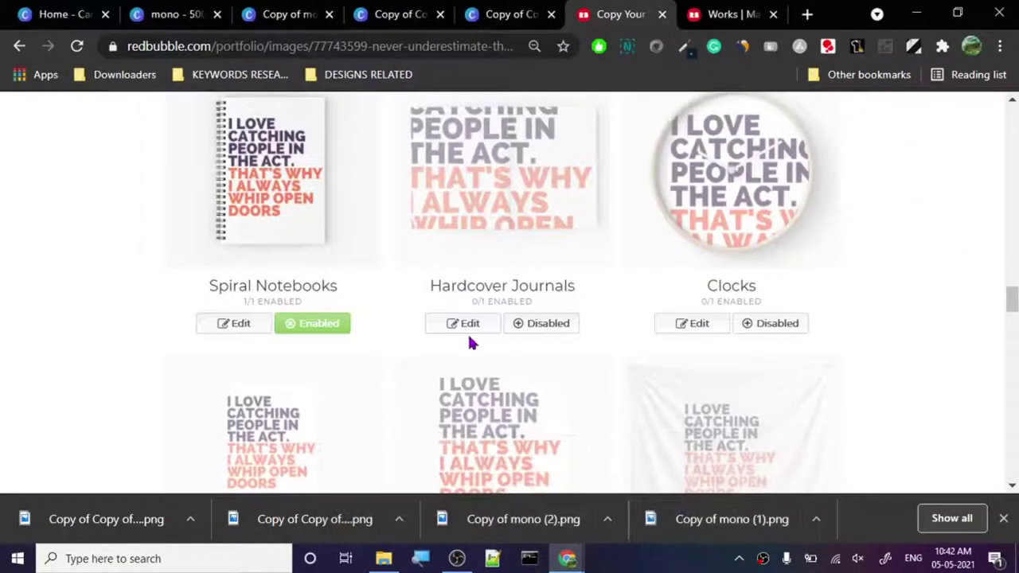
pyautogui.scroll(-3, 468, 331)
pyautogui.scroll(-10, 464, 338)
pyautogui.scroll(-5, 464, 338)
pyautogui.scroll(-10, 464, 339)
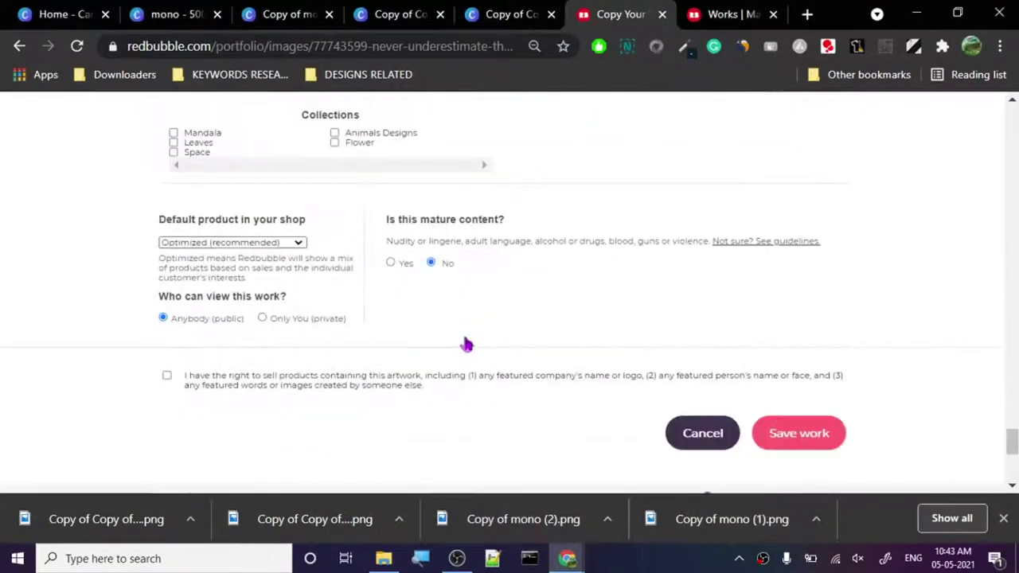
pyautogui.scroll(10, 465, 344)
pyautogui.scroll(-10, 292, 380)
pyautogui.scroll(-3, 285, 380)
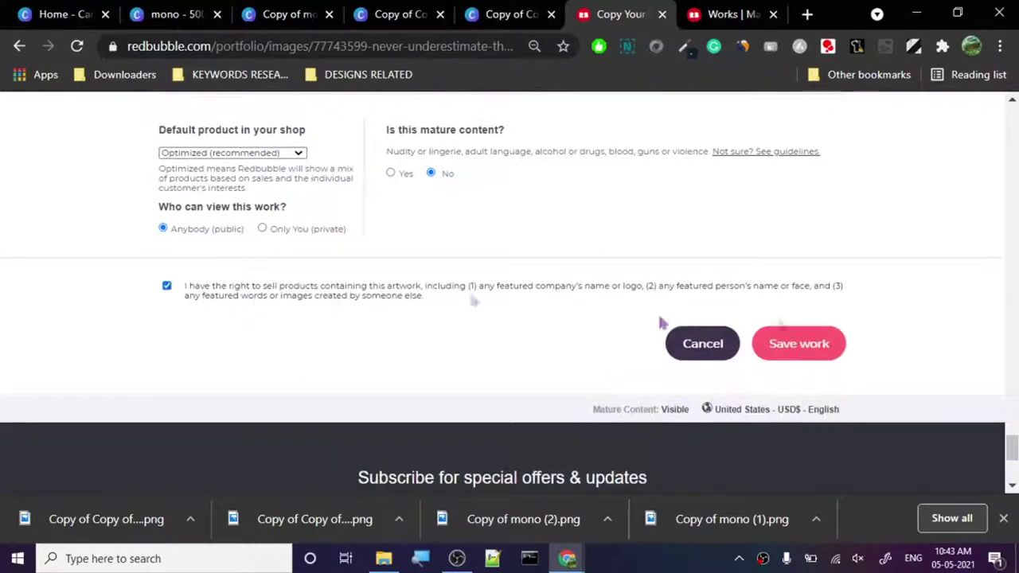
# Step: Scroll to the Description field and start editing the work's description
pyautogui.moveTo(1012, 449); pyautogui.dragTo(1011, 134)
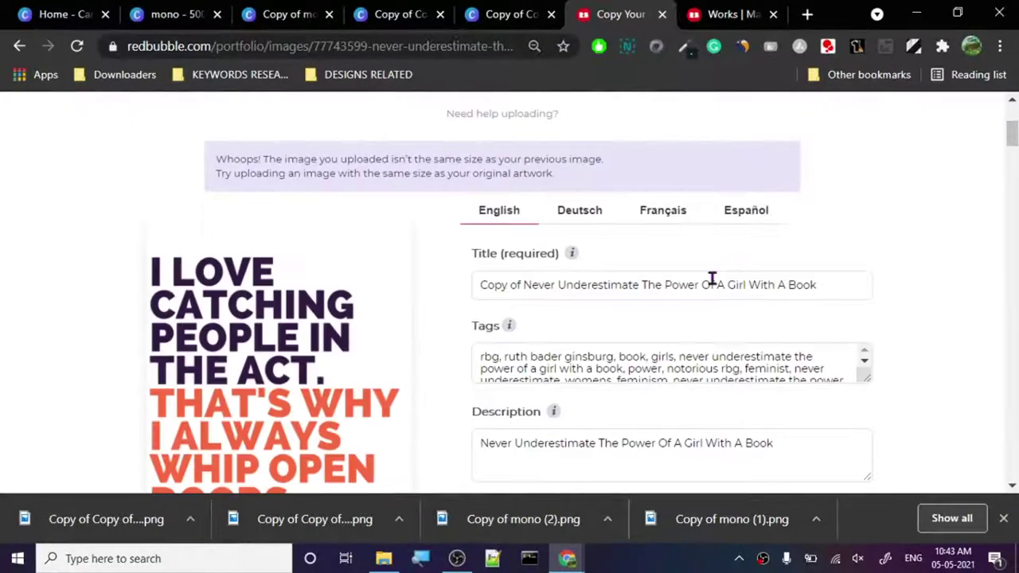
pyautogui.scroll(-1, 708, 283)
pyautogui.click(648, 353)
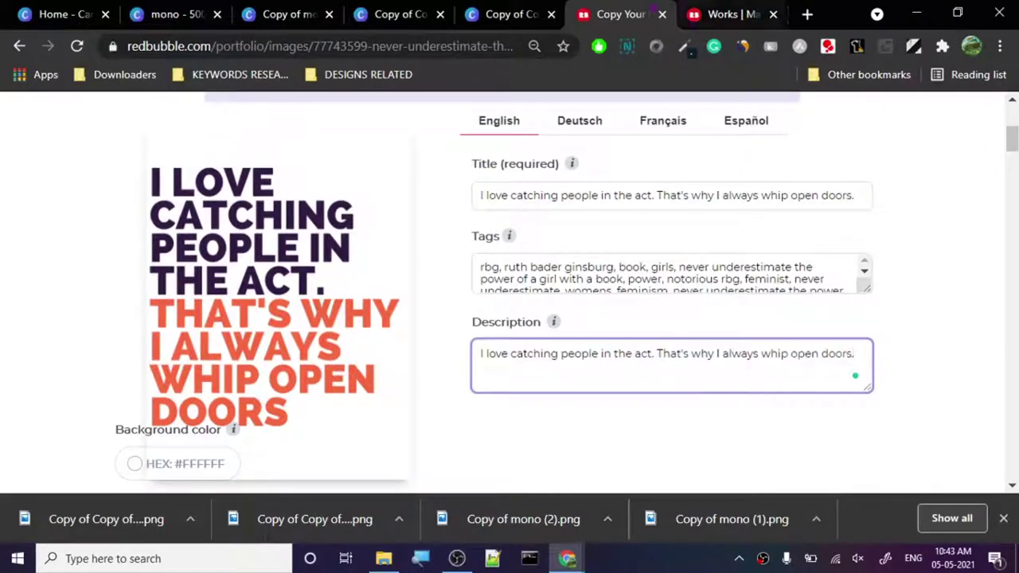
pyautogui.moveTo(568, 558)
pyautogui.moveTo(546, 532)
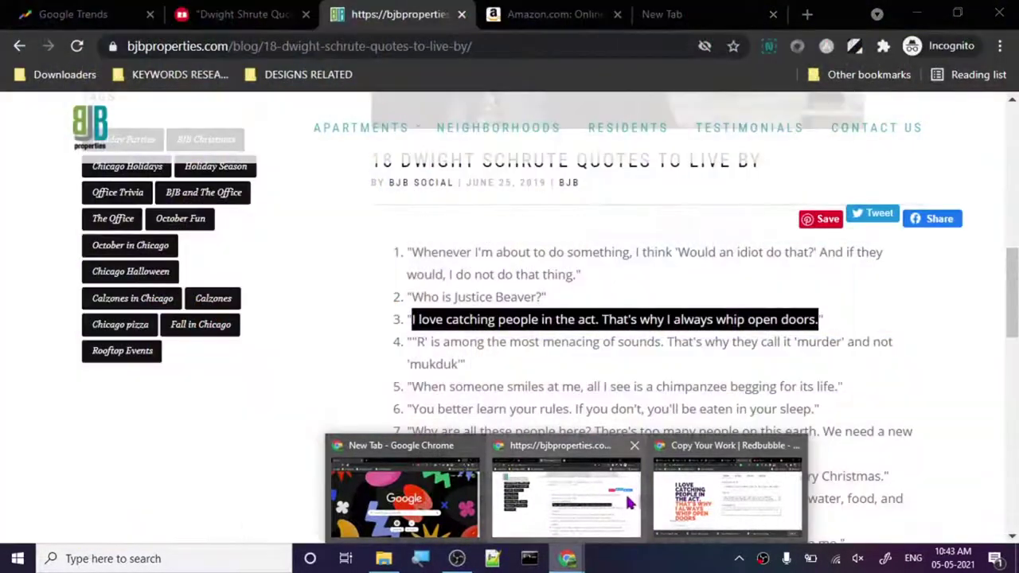
# Step: Open the Tom Wilson search results address in a new tab of the main window
pyautogui.scroll(-10, 189, 218)
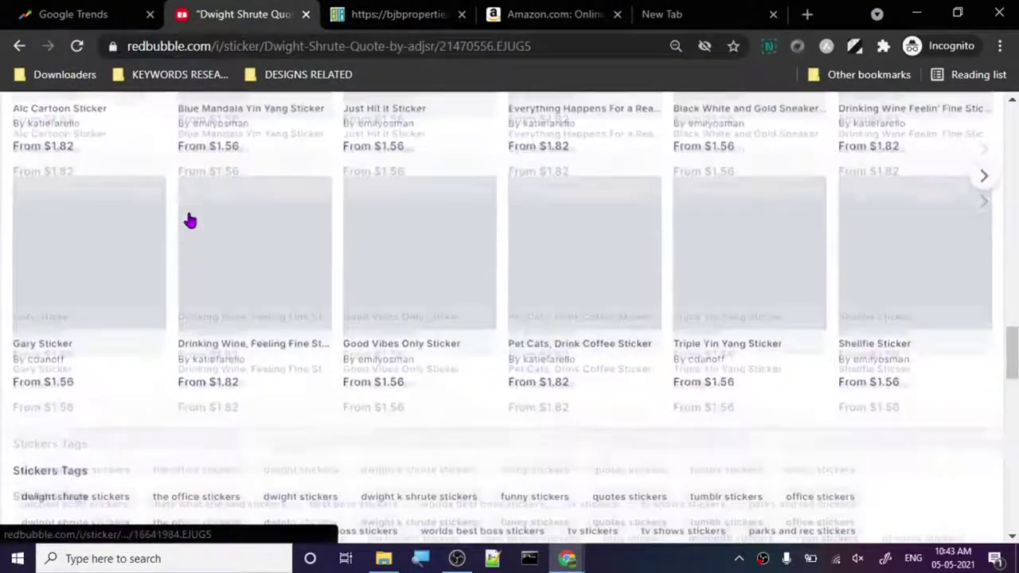
pyautogui.scroll(-5, 188, 220)
pyautogui.scroll(2, 4, 261)
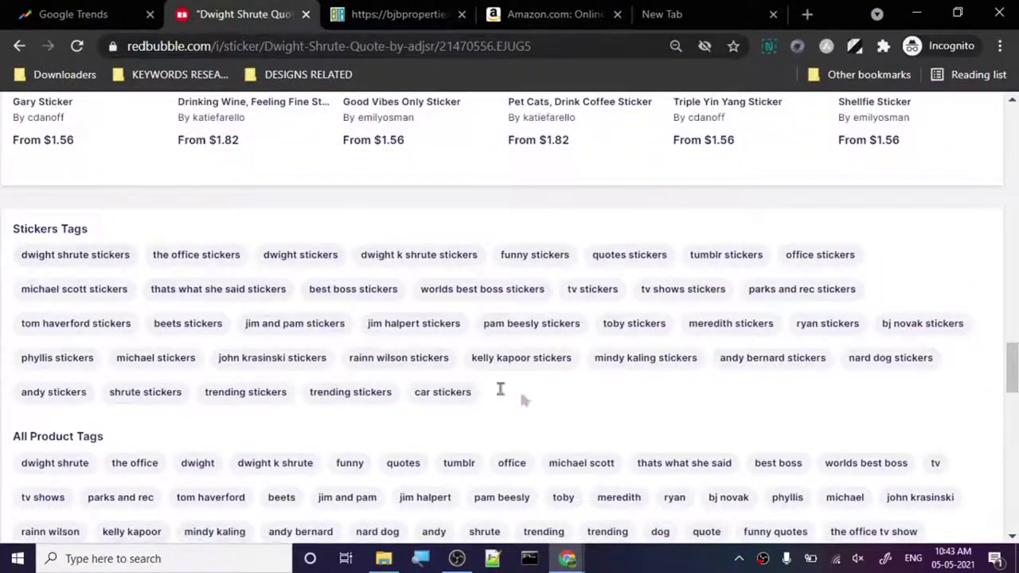
pyautogui.scroll(-2, 5, 334)
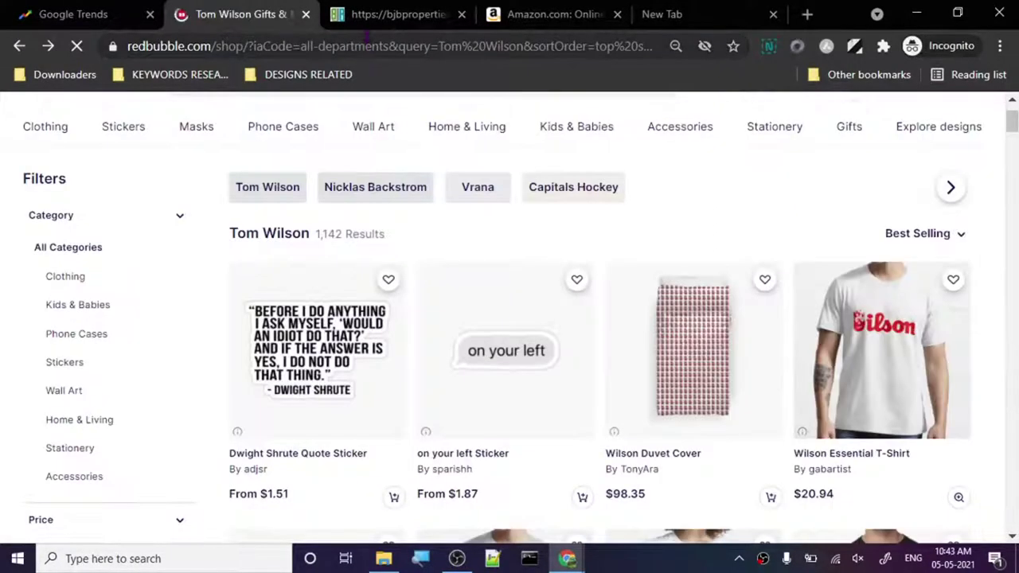
pyautogui.rightClick(368, 43)
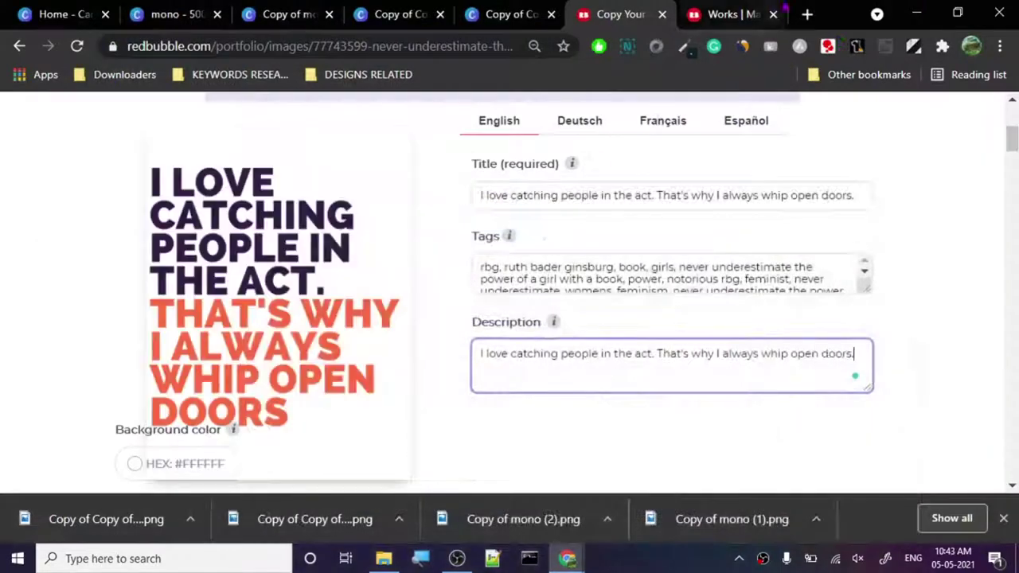
pyautogui.hotkey('ctrl', 't')
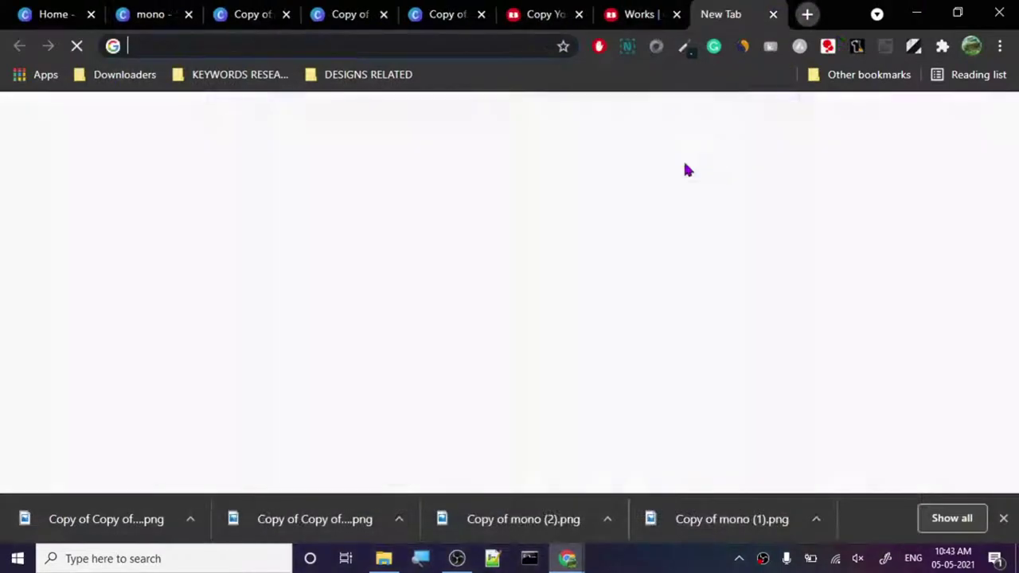
pyautogui.write('https://www.redbubble.com/shop/?iaCode=all-departments&query=Tom%20Wilson&sortOrder=top%20selling')
pyautogui.press('Return')
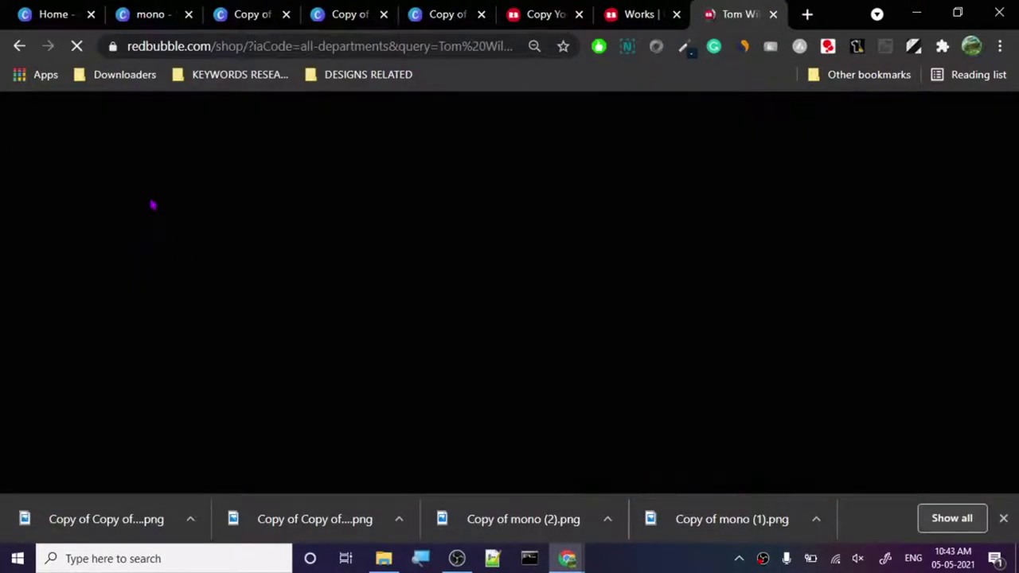
# Step: Close the saved Canva design tab and return to the work edit page
pyautogui.scroll(-1, 523, 292)
pyautogui.scroll(-1, 522, 292)
pyautogui.scroll(1, 279, 277)
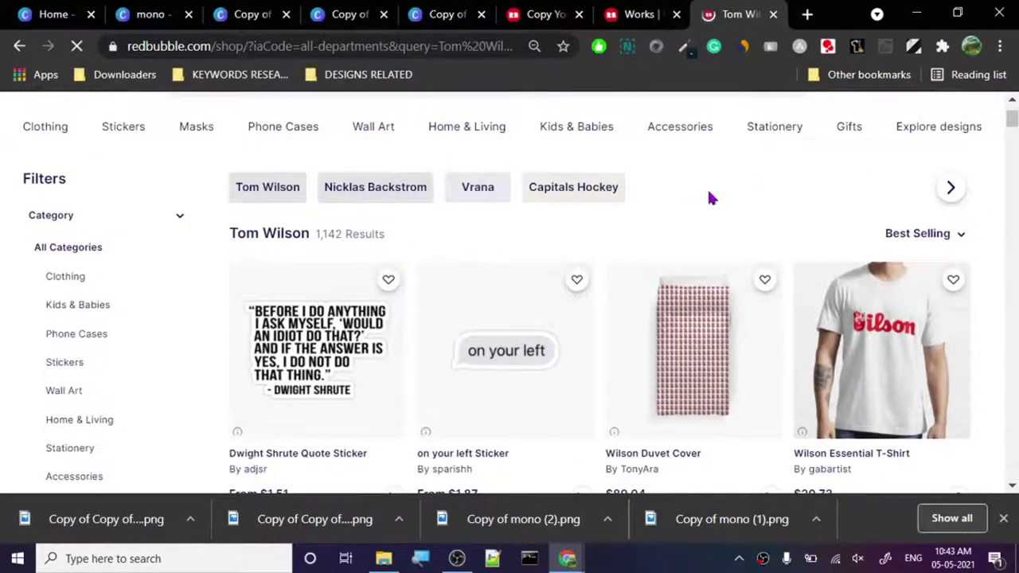
pyautogui.click(358, 14)
pyautogui.click(382, 14)
pyautogui.click(247, 15)
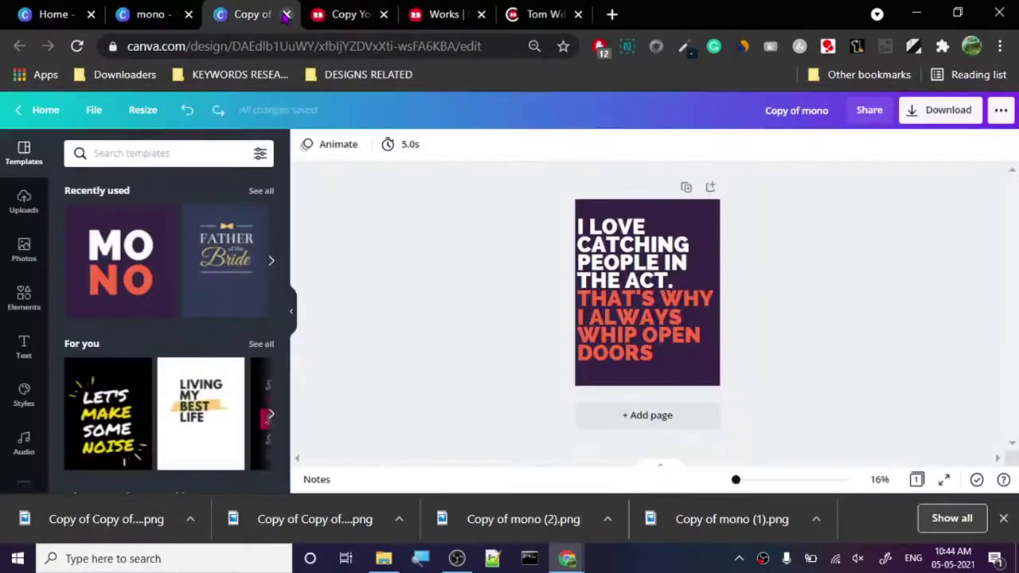
pyautogui.click(546, 14)
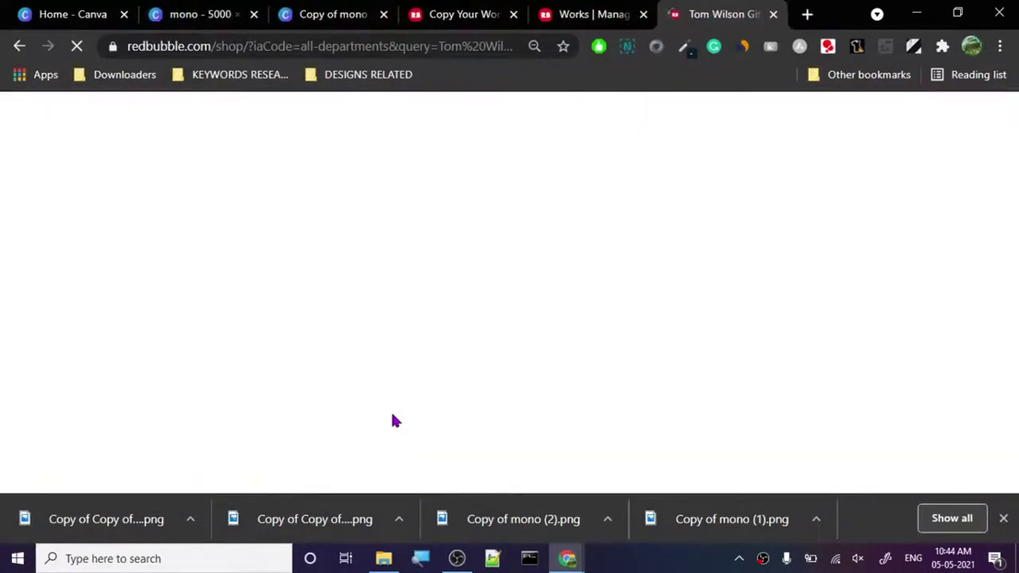
pyautogui.click(591, 15)
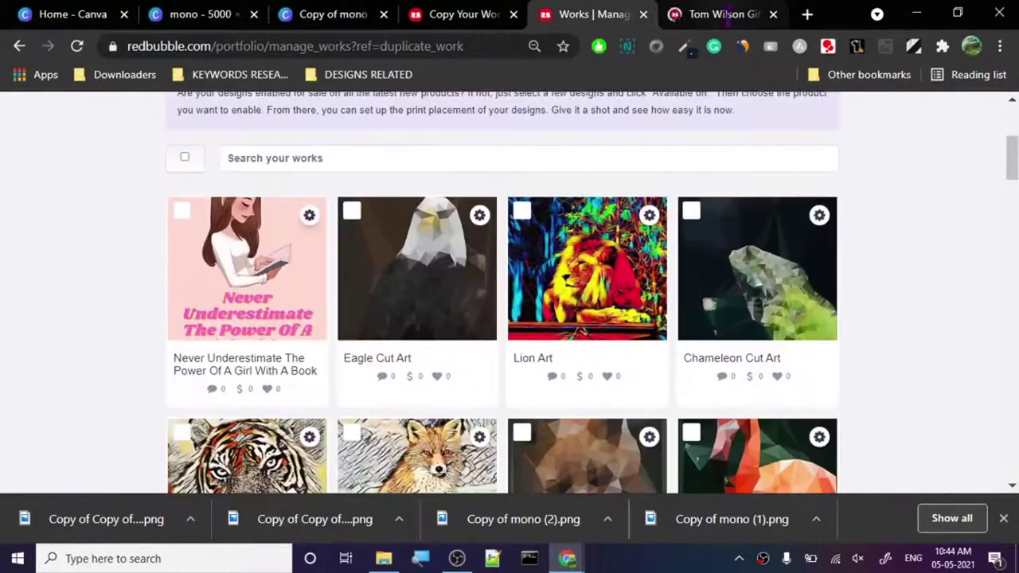
pyautogui.click(728, 13)
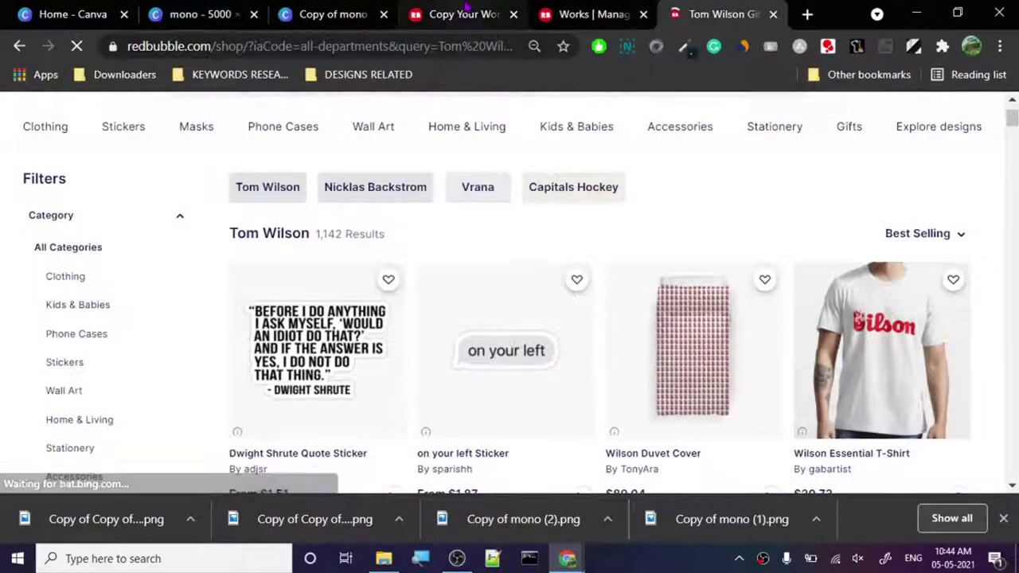
pyautogui.click(465, 15)
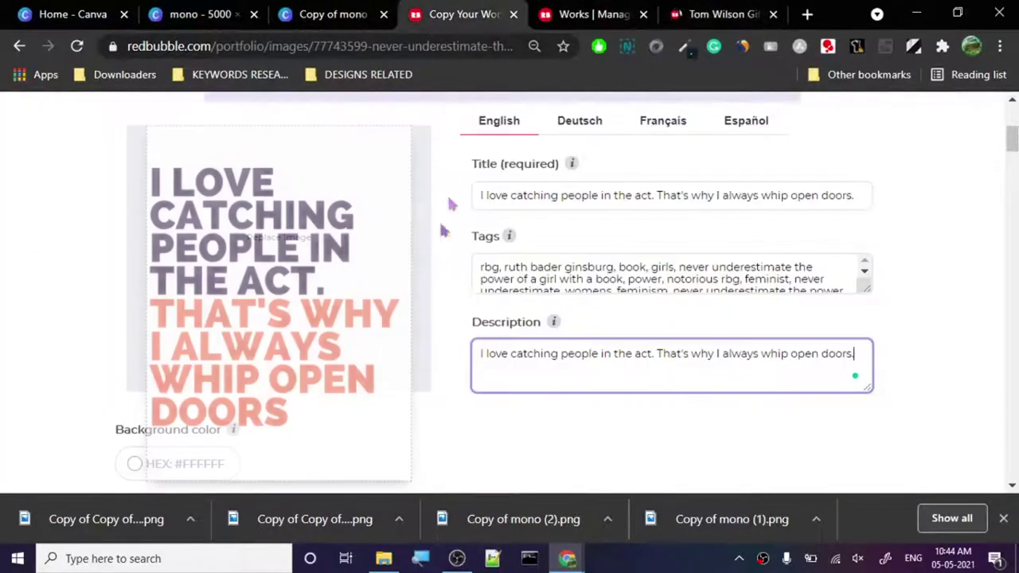
# Step: Clear the mistaken Tag Generator keyword and copy the work's title text
pyautogui.click(671, 134)
pyautogui.hotkey('ctrl', 'v')
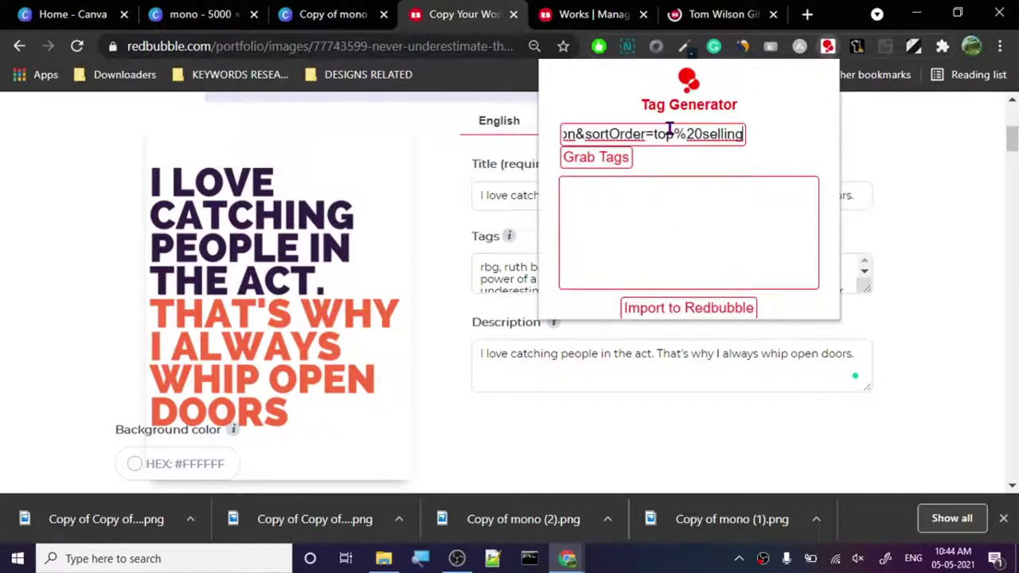
pyautogui.hotkey('ctrl', 'a')
pyautogui.press('BackSpace')
pyautogui.click(515, 203)
pyautogui.tripleClick(516, 203)
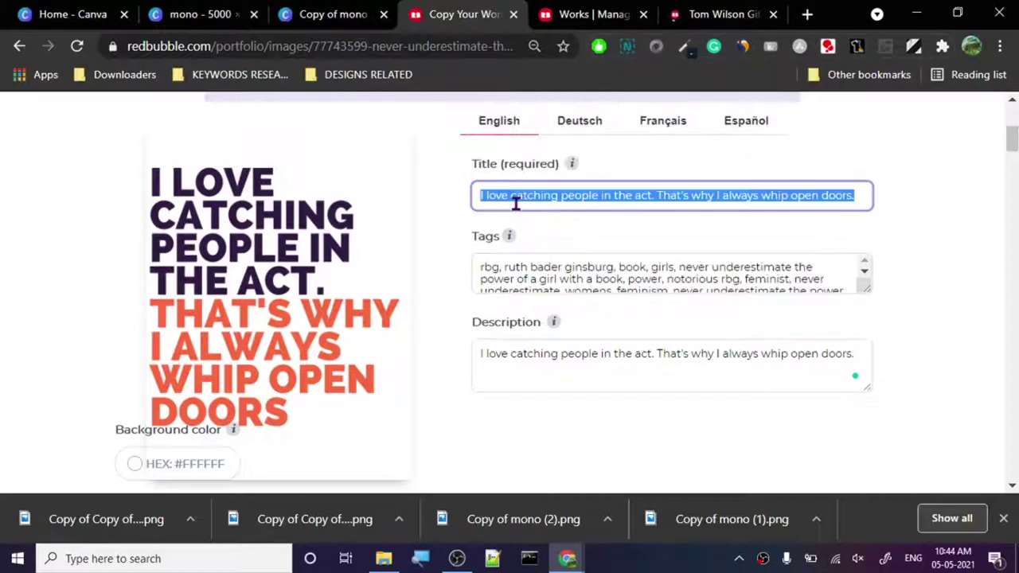
pyautogui.hotkey('ctrl', 'c')
# Step: Try the copied title as the Tag Generator keyword, then clear it and close the extension
pyautogui.click(827, 45)
pyautogui.click(722, 130)
pyautogui.hotkey('ctrl', 'v')
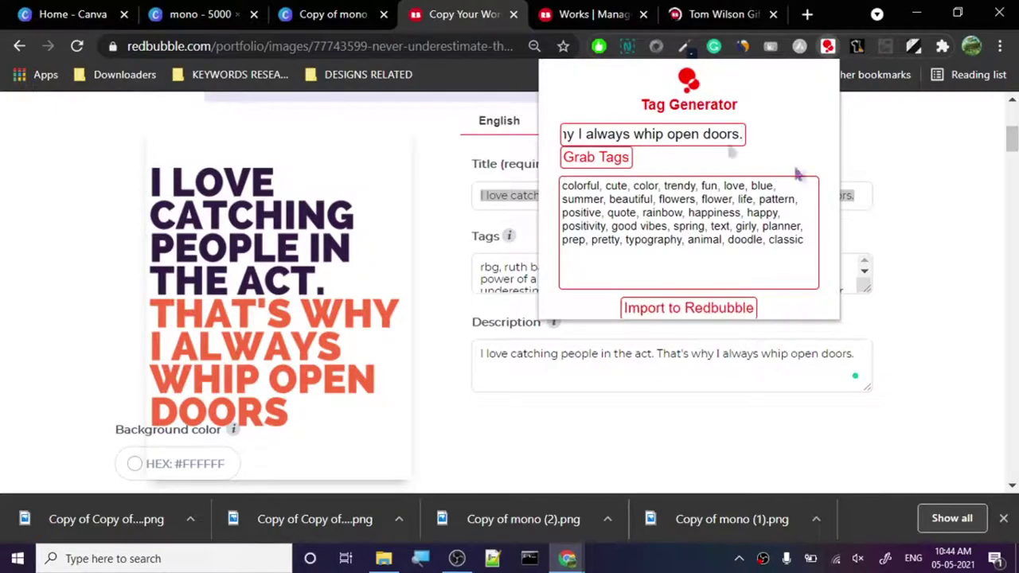
pyautogui.hotkey('ctrl', 'a')
pyautogui.press('BackSpace')
pyautogui.click(939, 188)
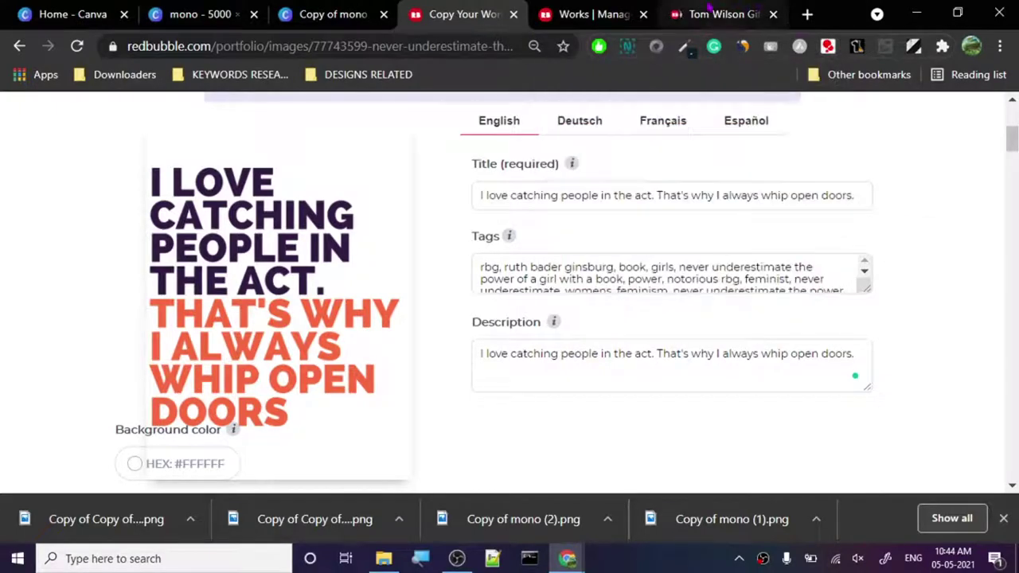
# Step: Copy 'Dwight Shrute Quote' from the first product title in the Tom Wilson search results
pyautogui.click(708, 14)
pyautogui.scroll(-3, 239, 370)
pyautogui.scroll(-3, 221, 370)
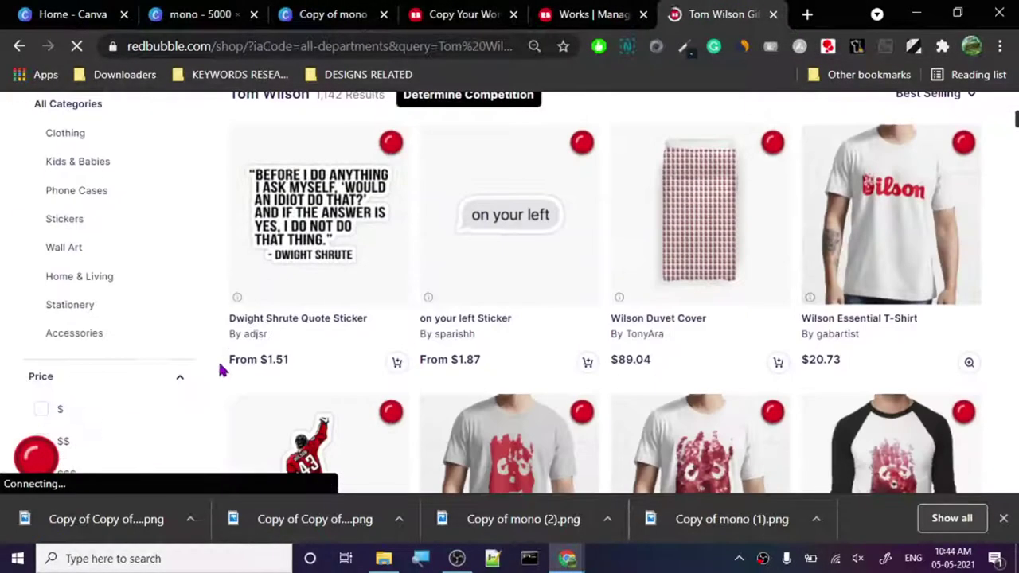
pyautogui.moveTo(231, 318); pyautogui.dragTo(291, 319)
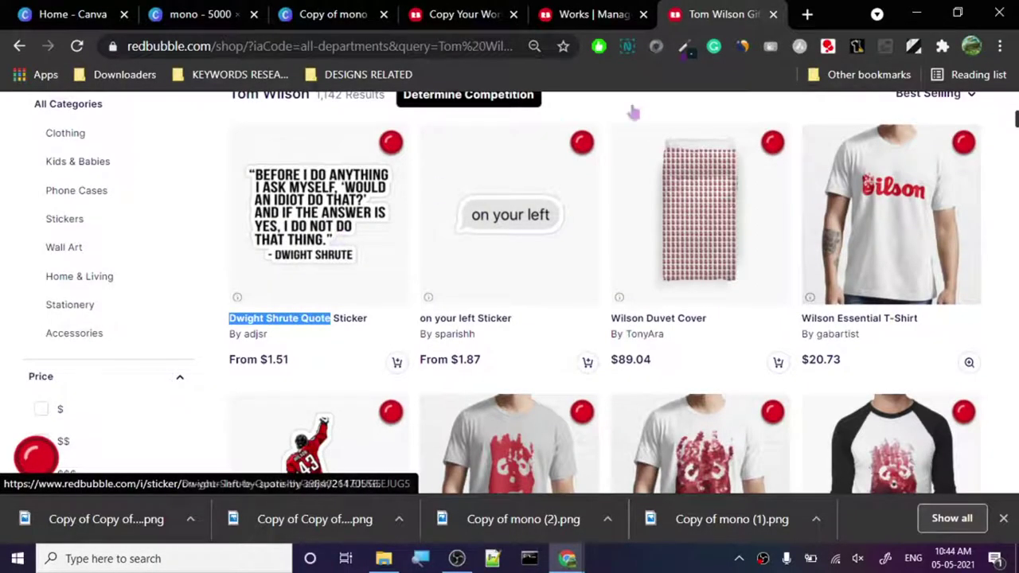
pyautogui.click(451, 11)
# Step: Generate tags for 'Dwight Shrute Quote', trim the list, and import them, overwriting the existing tags
pyautogui.click(827, 46)
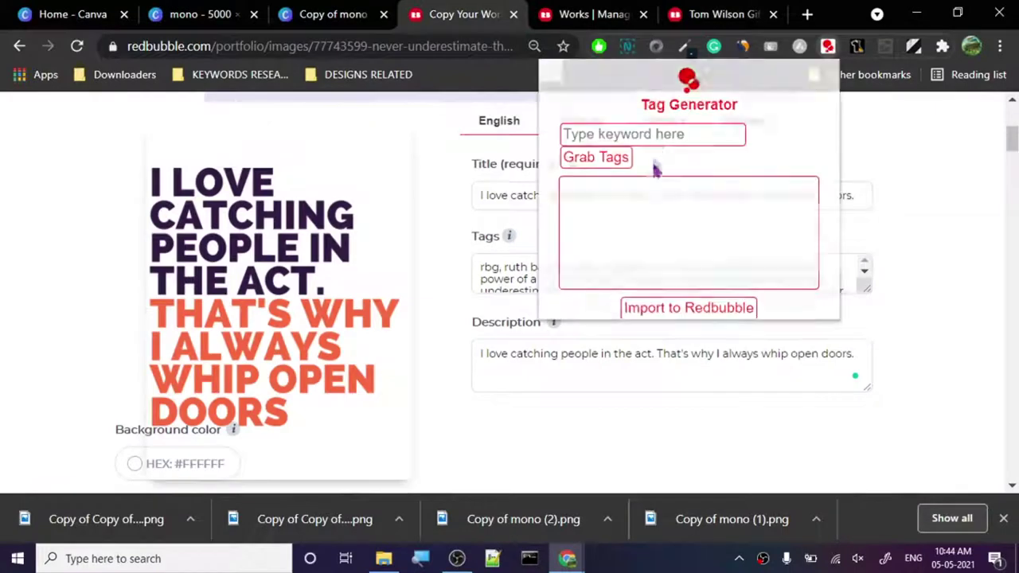
pyautogui.click(655, 135)
pyautogui.hotkey('ctrl', 'v')
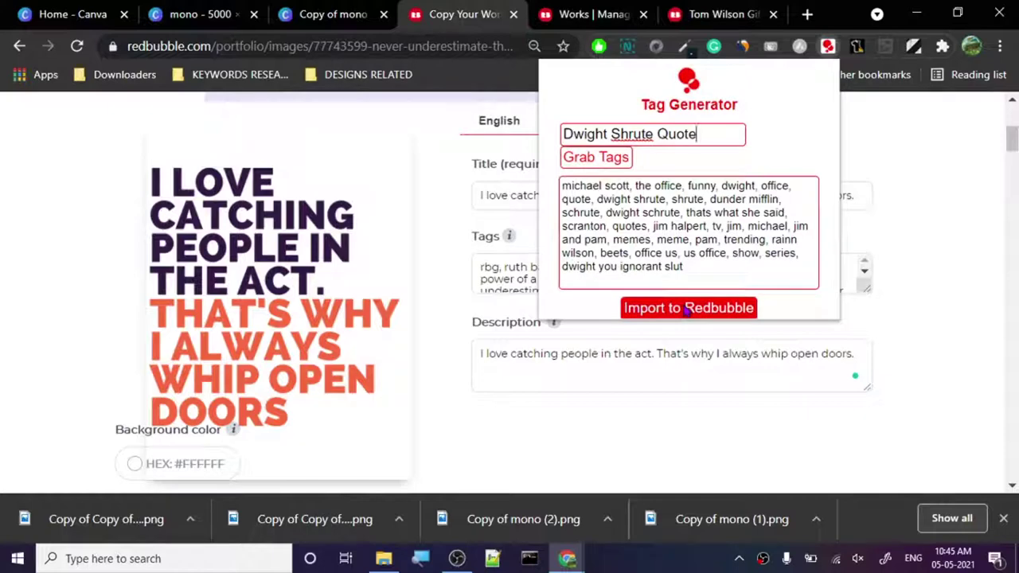
pyautogui.click(689, 269)
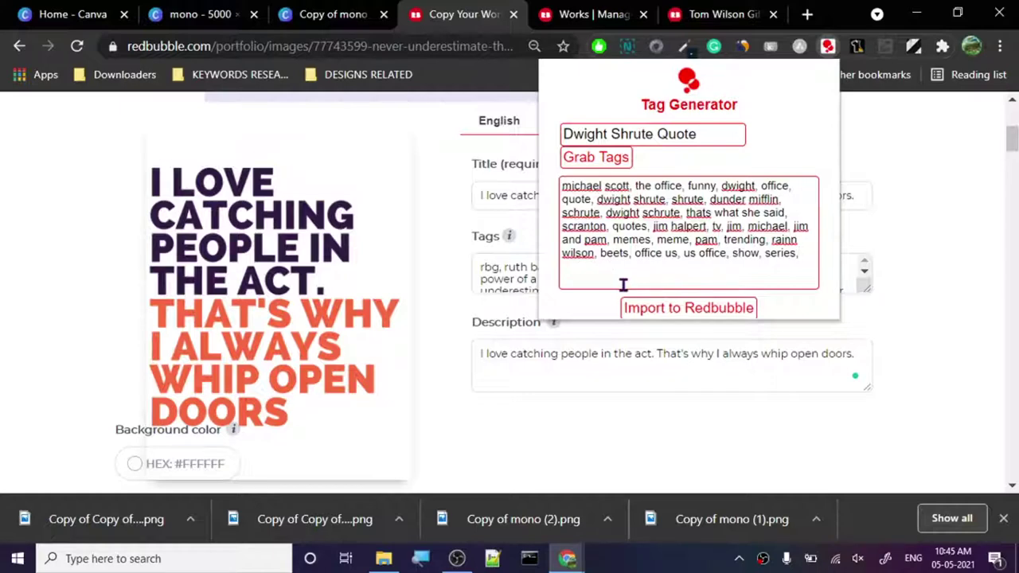
pyautogui.click(676, 308)
pyautogui.click(606, 141)
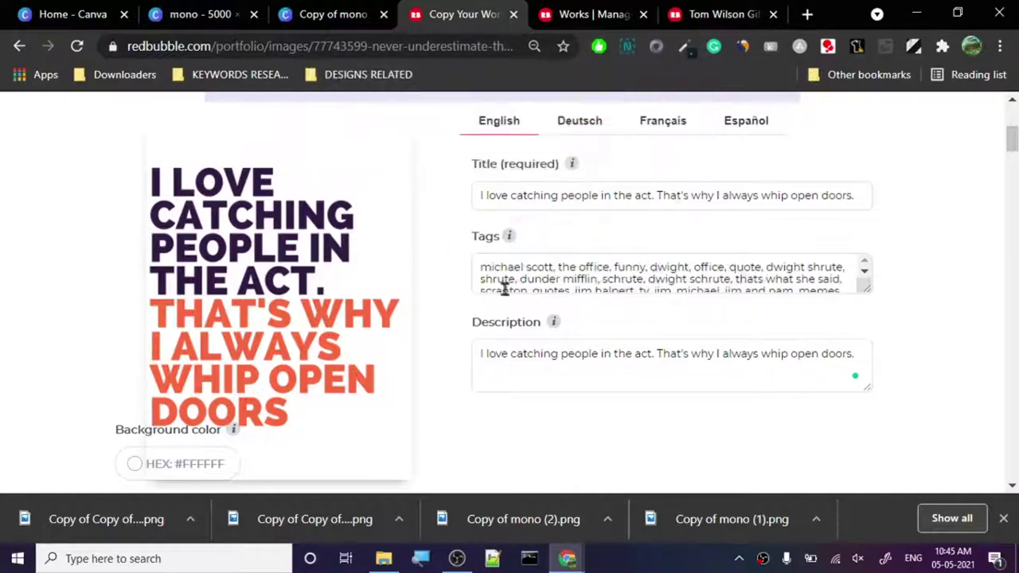
pyautogui.scroll(-5, 901, 240)
# Step: Save the Redbubble work with its new tags and details from the bottom of the edit page
pyautogui.scroll(-5, 901, 242)
pyautogui.scroll(-5, 902, 242)
pyautogui.scroll(-3, 901, 246)
pyautogui.scroll(-10, 896, 243)
pyautogui.scroll(-10, 896, 244)
pyautogui.scroll(-10, 896, 244)
pyautogui.scroll(3, 805, 371)
pyautogui.click(800, 359)
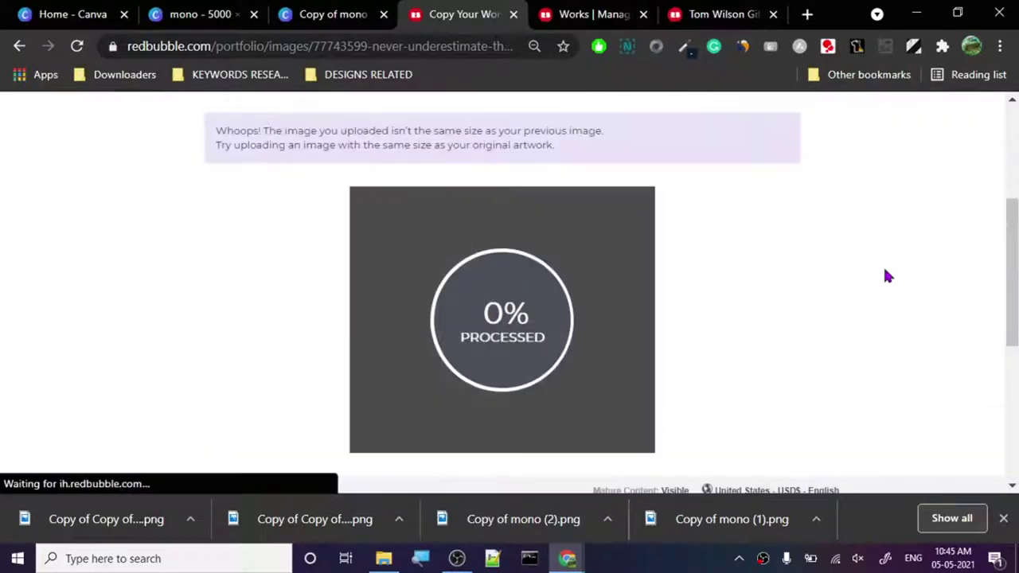
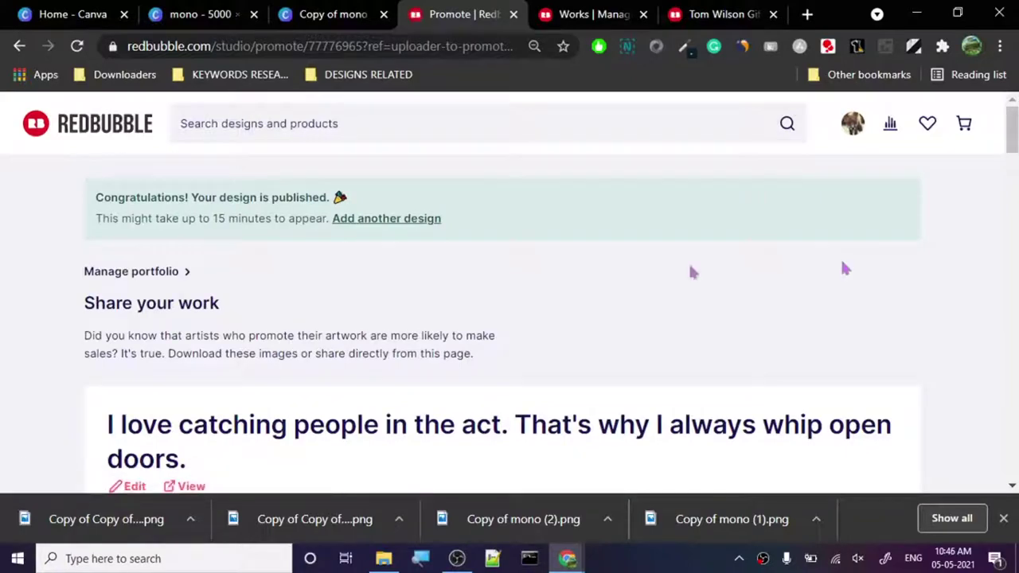
# Step: Browse the product mockups on the published design's promote page
pyautogui.scroll(-3, 28, 247)
pyautogui.scroll(-1, 27, 247)
pyautogui.scroll(-2, 27, 244)
pyautogui.scroll(1, 26, 244)
pyautogui.scroll(1, 27, 243)
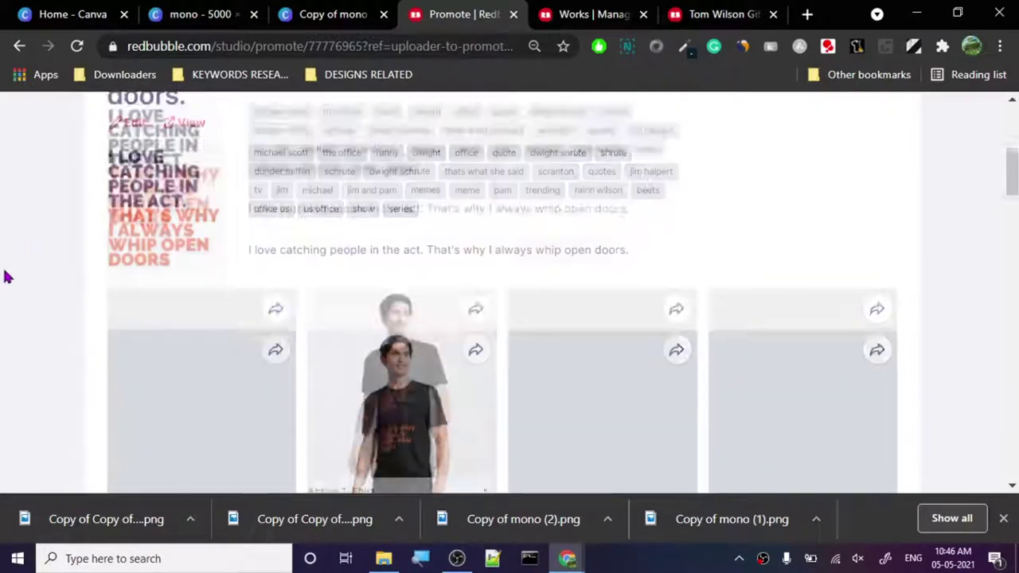
pyautogui.scroll(-3, 6, 276)
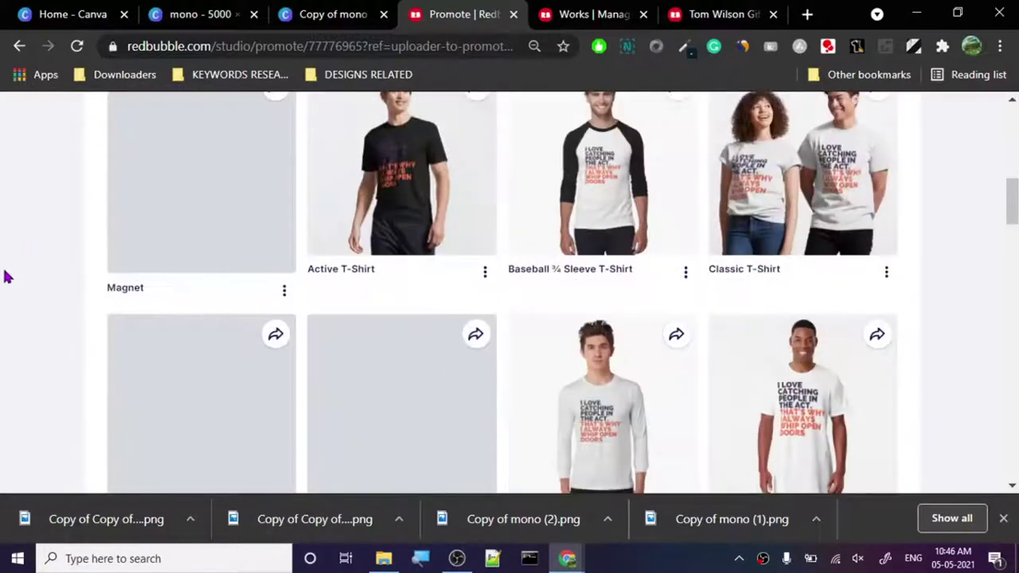
pyautogui.scroll(-3, 6, 276)
pyautogui.scroll(-2, 6, 276)
# Step: Go to Manage portfolio and close the old Works | Manage tab
pyautogui.scroll(2, 6, 277)
pyautogui.scroll(-3, 7, 276)
pyautogui.scroll(-2, 6, 276)
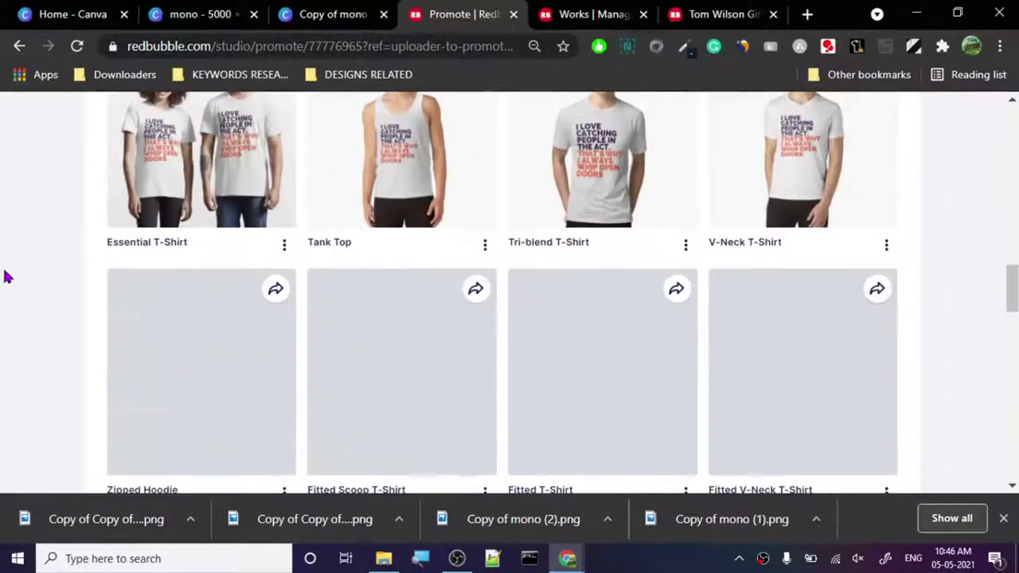
pyautogui.scroll(-2, 6, 276)
pyautogui.scroll(15, 6, 276)
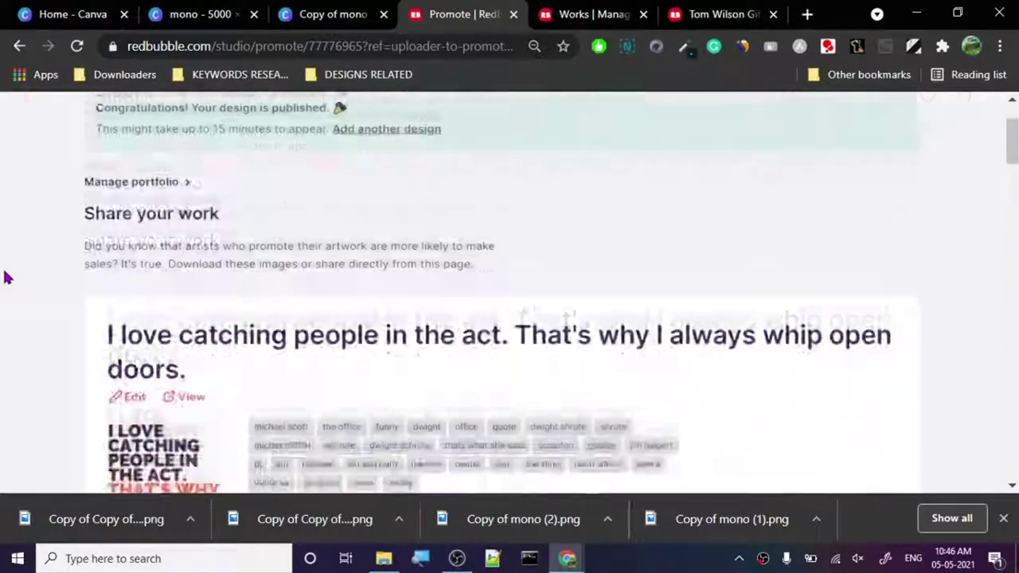
pyautogui.click(107, 273)
pyautogui.click(643, 14)
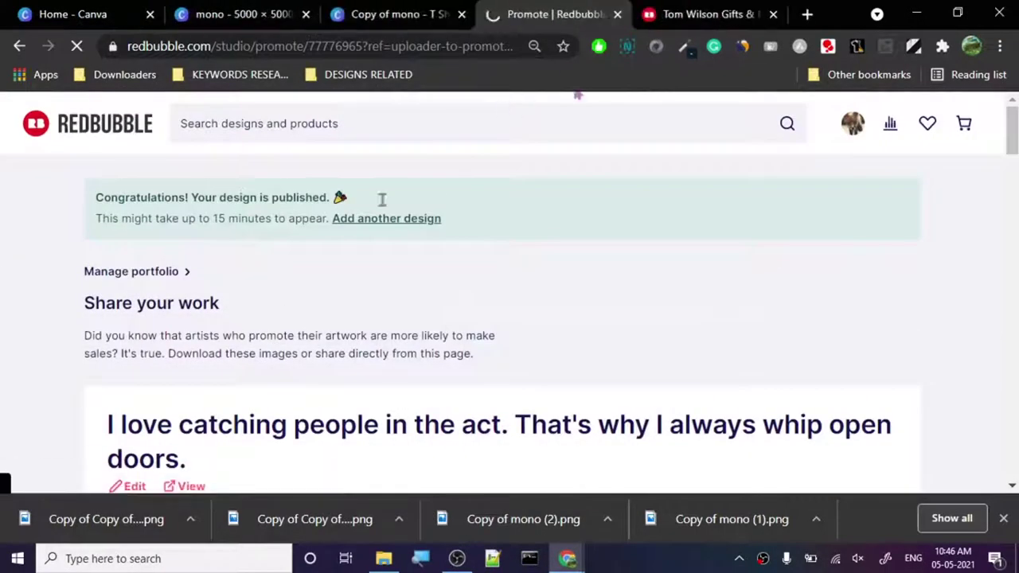
# Step: Edit the 'I love catching people in the act' design from its gear menu and scroll to Product Previews
pyautogui.scroll(-2, 120, 311)
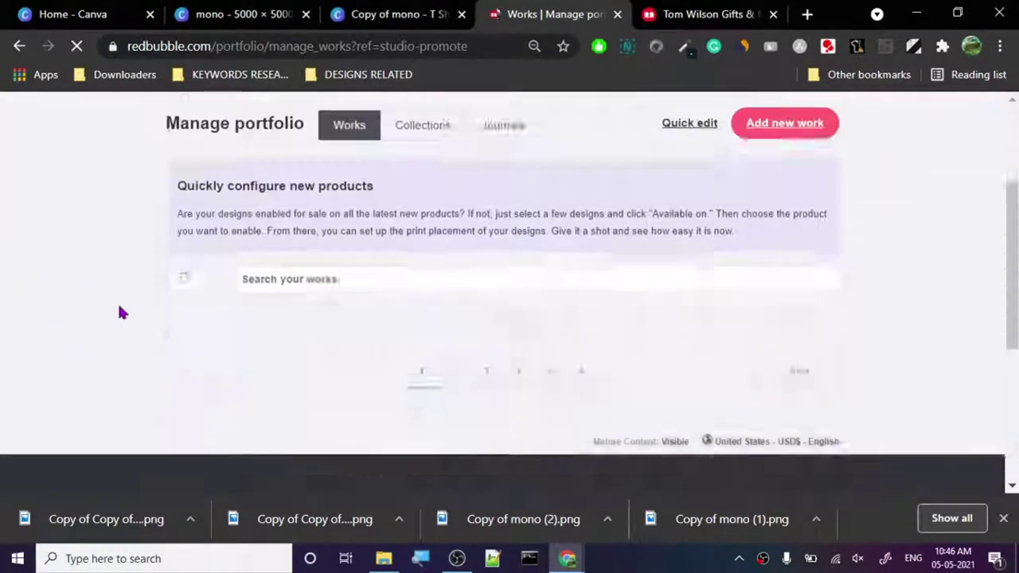
pyautogui.scroll(-2, 102, 265)
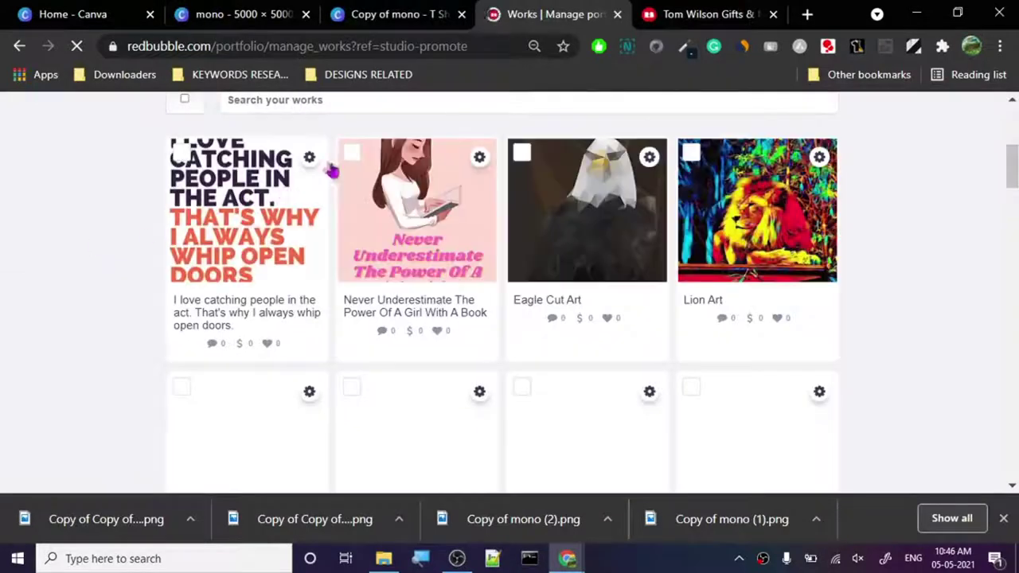
pyautogui.click(310, 160)
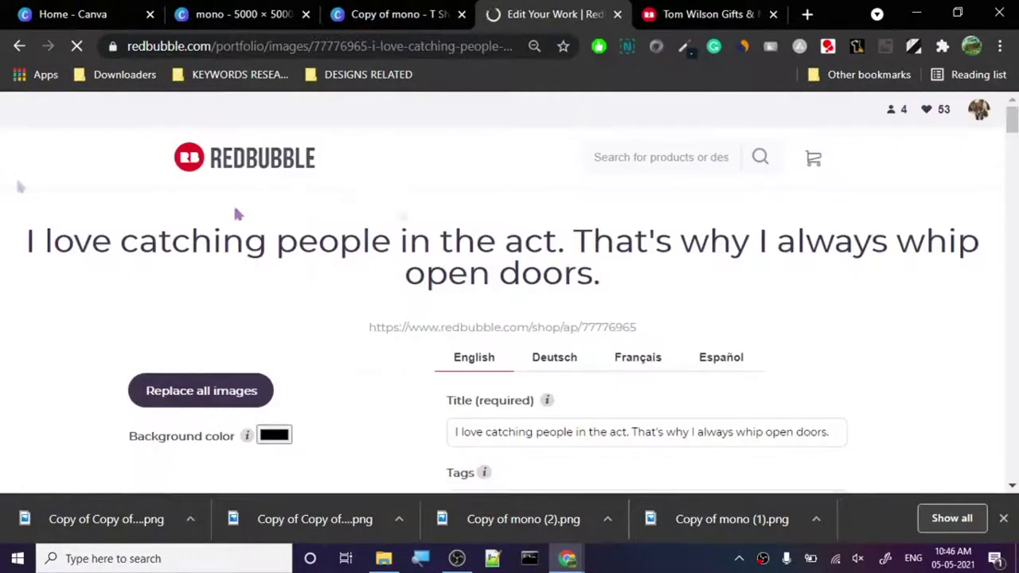
pyautogui.scroll(-3, 398, 366)
pyautogui.scroll(-2, 68, 380)
pyautogui.scroll(1, 68, 386)
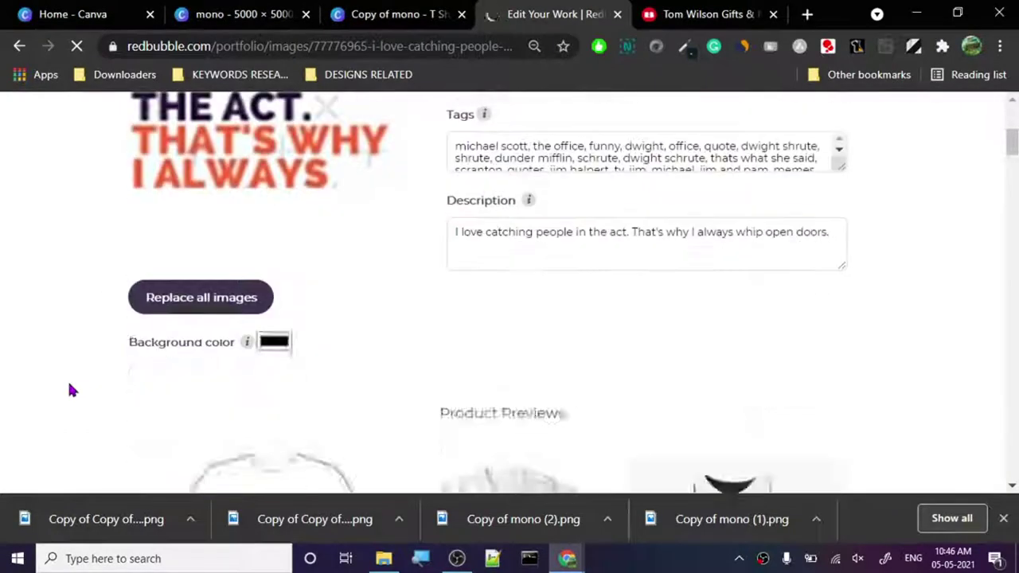
pyautogui.scroll(-5, 125, 363)
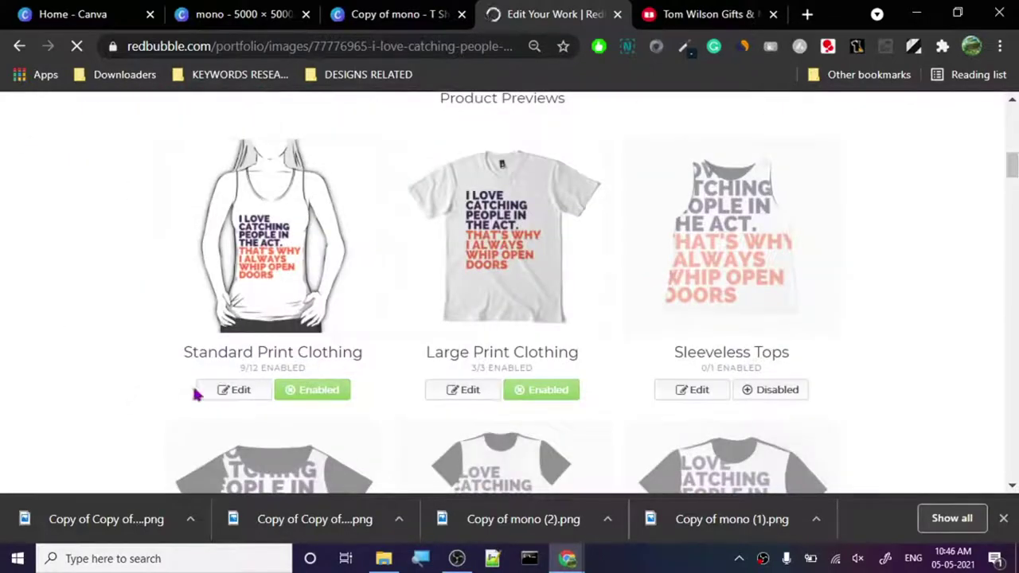
# Step: Try a black tank-top colour, then set it back to white
pyautogui.click(660, 232)
pyautogui.click(639, 230)
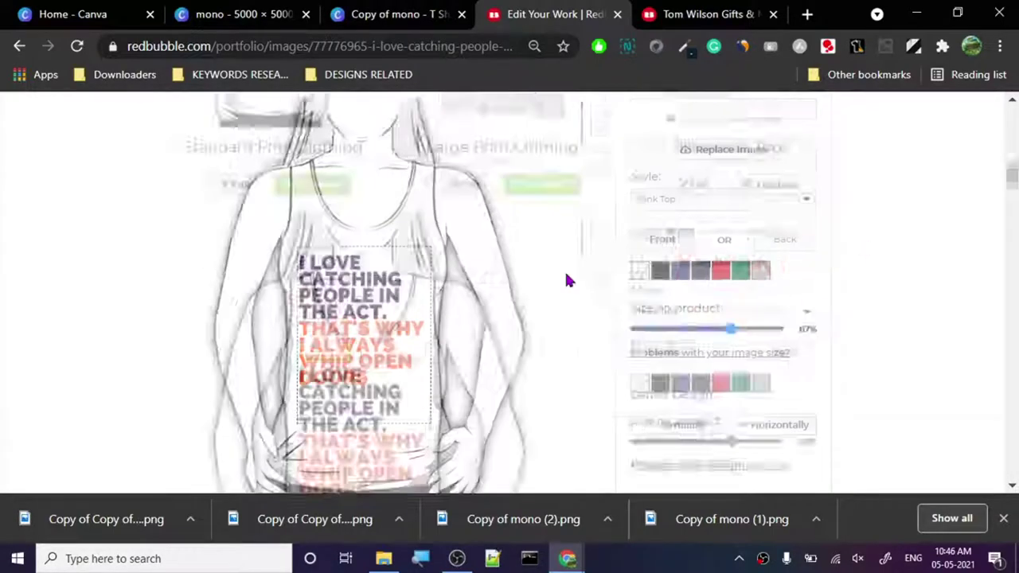
pyautogui.scroll(-2, 481, 330)
pyautogui.scroll(-1, 482, 330)
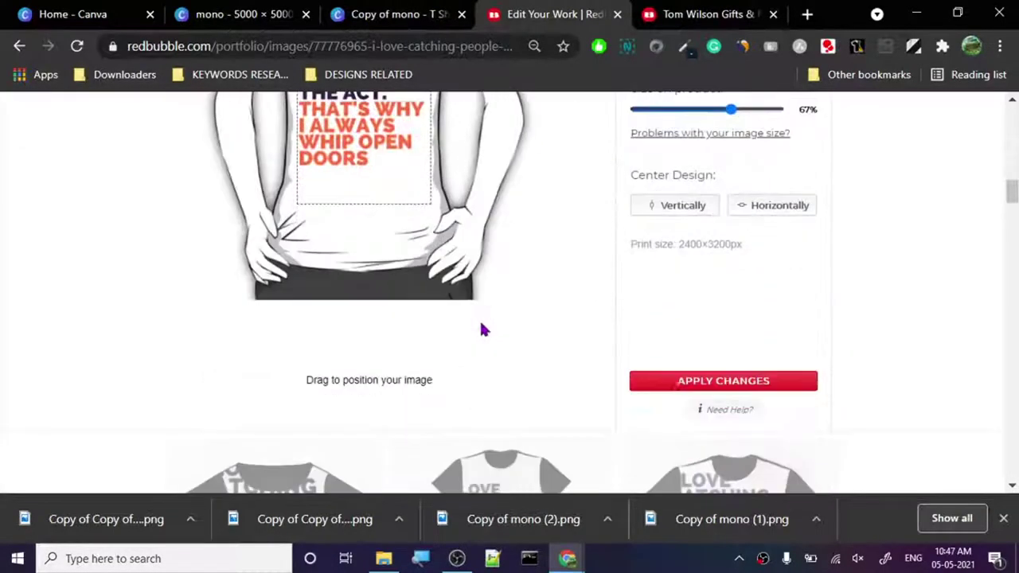
pyautogui.scroll(4, 614, 294)
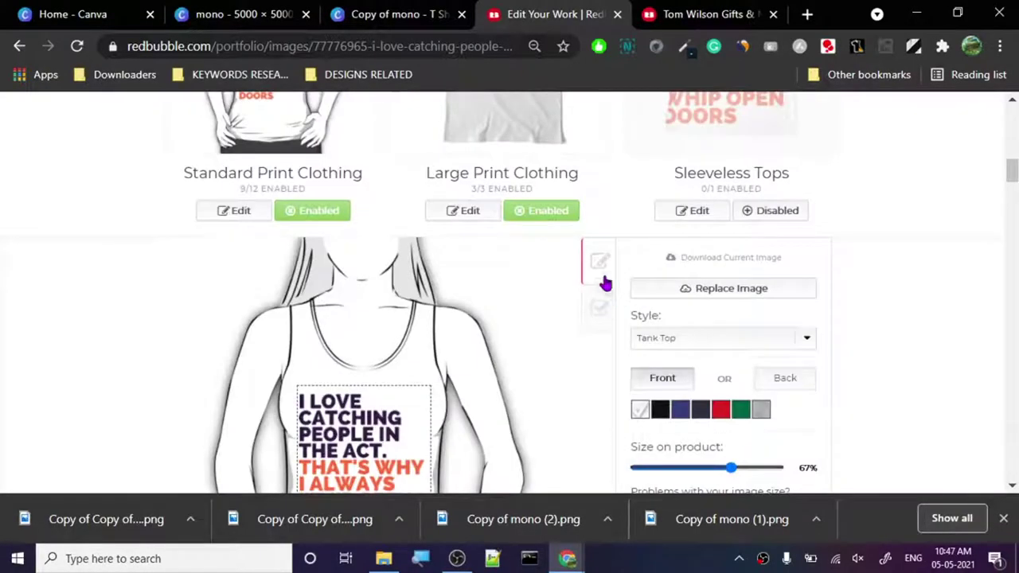
# Step: Disable the Active T-Shirt product in the product list and apply the changes
pyautogui.click(596, 308)
pyautogui.scroll(-2, 736, 358)
pyautogui.click(637, 328)
pyautogui.scroll(-2, 605, 335)
pyautogui.scroll(-3, 284, 369)
pyautogui.scroll(8, 154, 345)
pyautogui.moveTo(1011, 159); pyautogui.dragTo(995, 431)
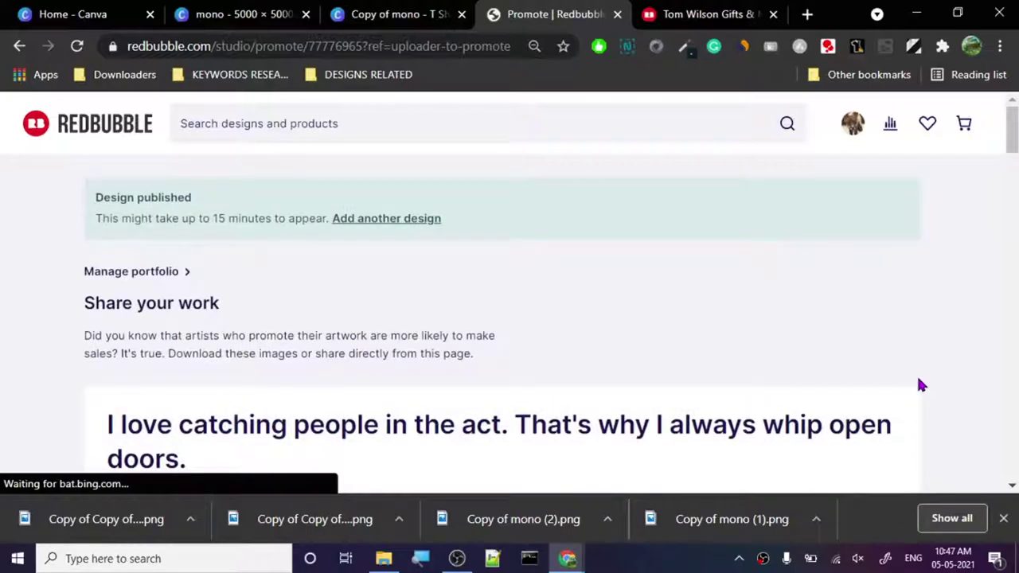
pyautogui.scroll(-3, 641, 307)
pyautogui.scroll(-1, 5, 265)
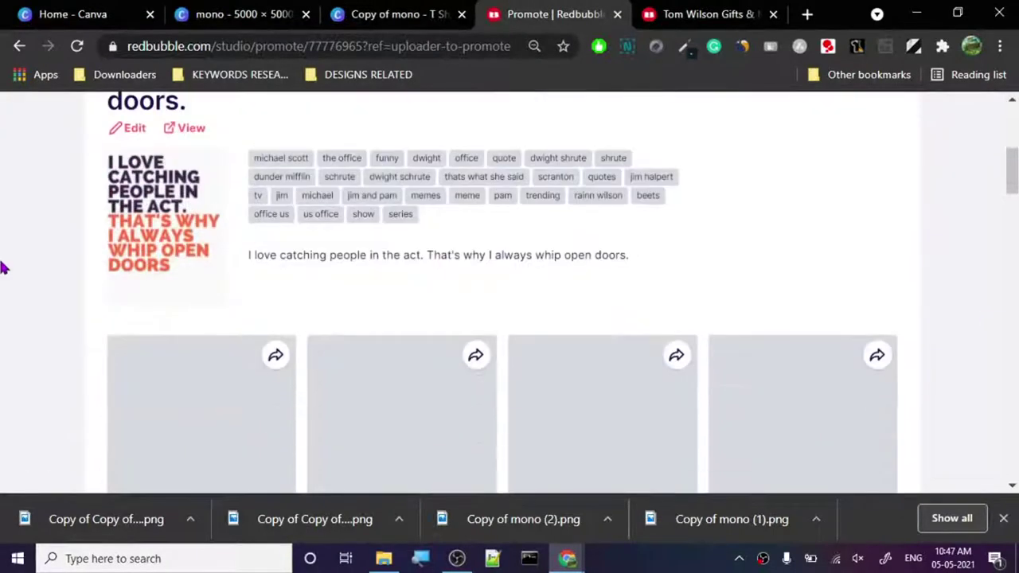
pyautogui.scroll(-1, 18, 284)
pyautogui.scroll(2, 19, 284)
pyautogui.scroll(-3, 19, 284)
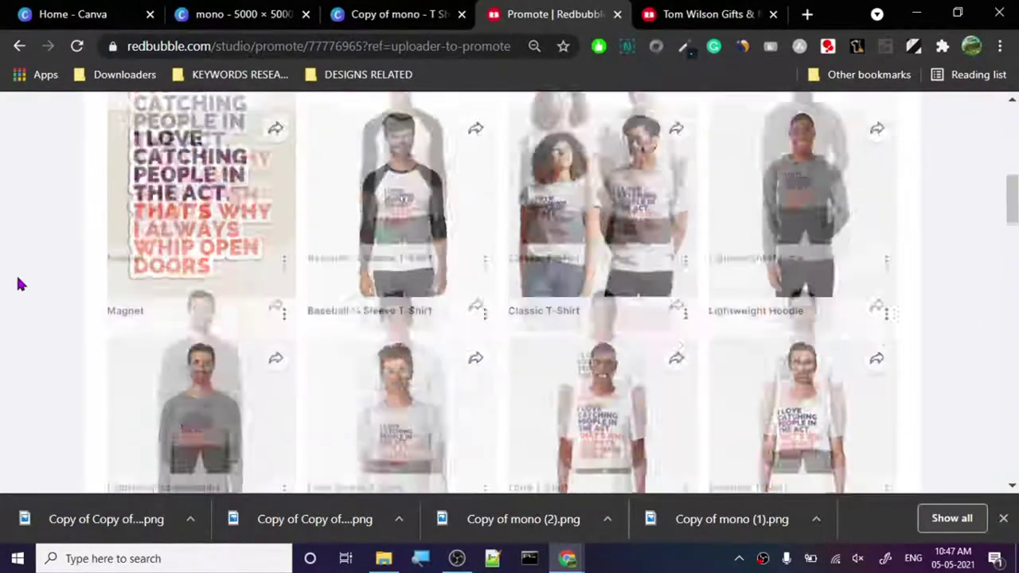
pyautogui.scroll(-2, 20, 284)
pyautogui.scroll(-2, 20, 284)
pyautogui.scroll(-3, 20, 284)
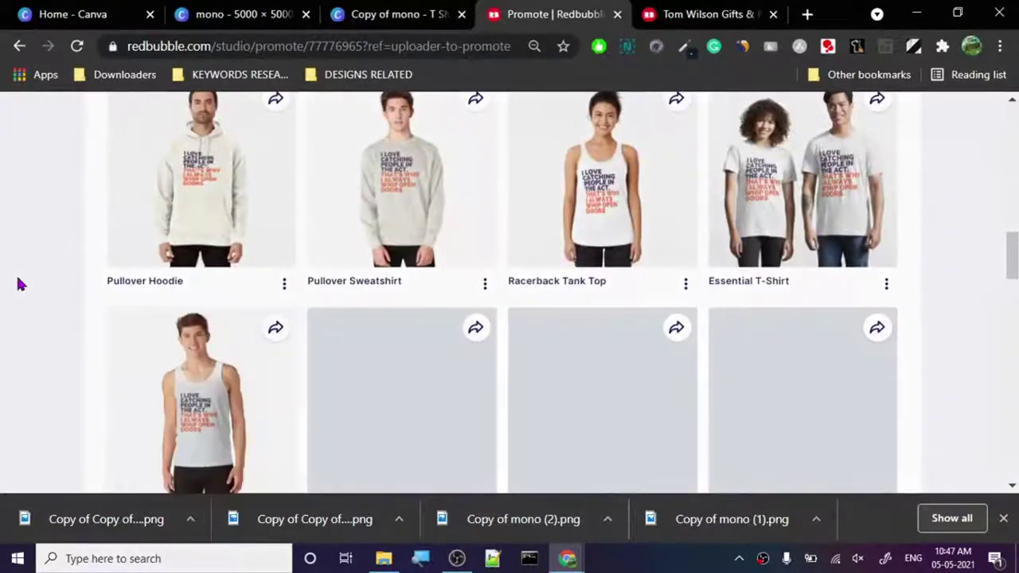
pyautogui.scroll(-3, 20, 284)
pyautogui.scroll(-3, 20, 284)
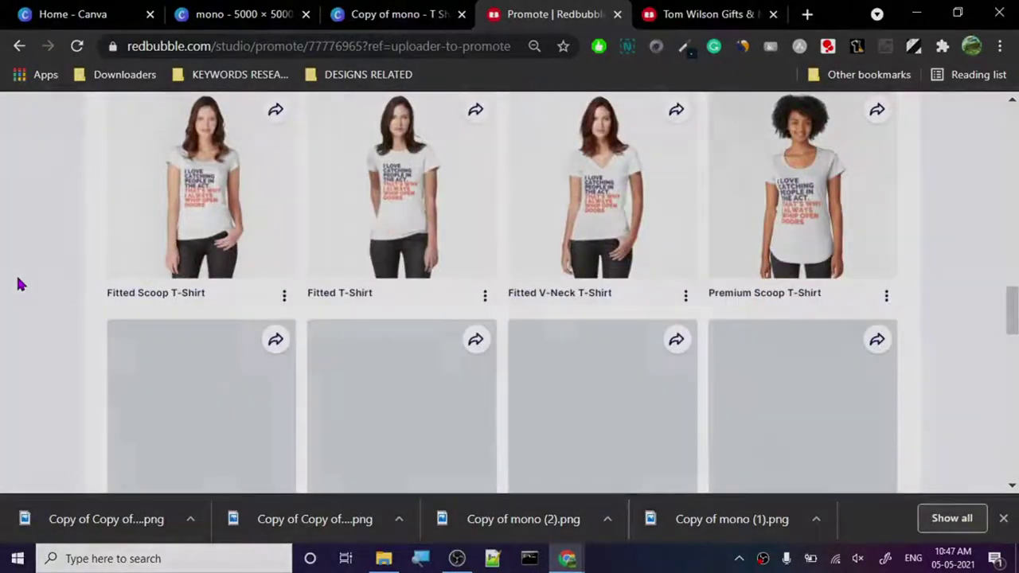
pyautogui.scroll(-3, 20, 284)
pyautogui.scroll(-2, 20, 284)
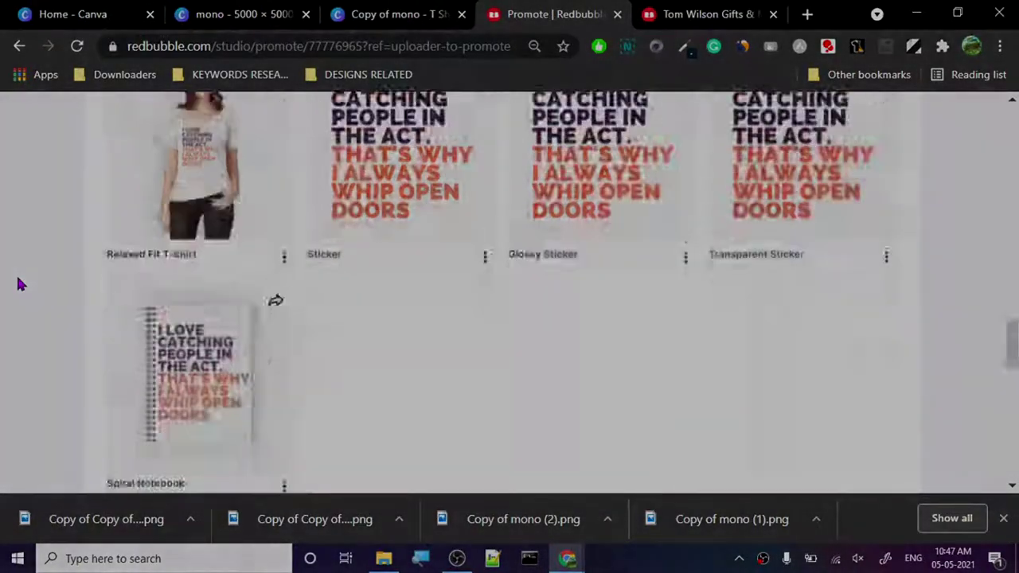
pyautogui.scroll(-2, 20, 284)
pyautogui.scroll(1, 20, 284)
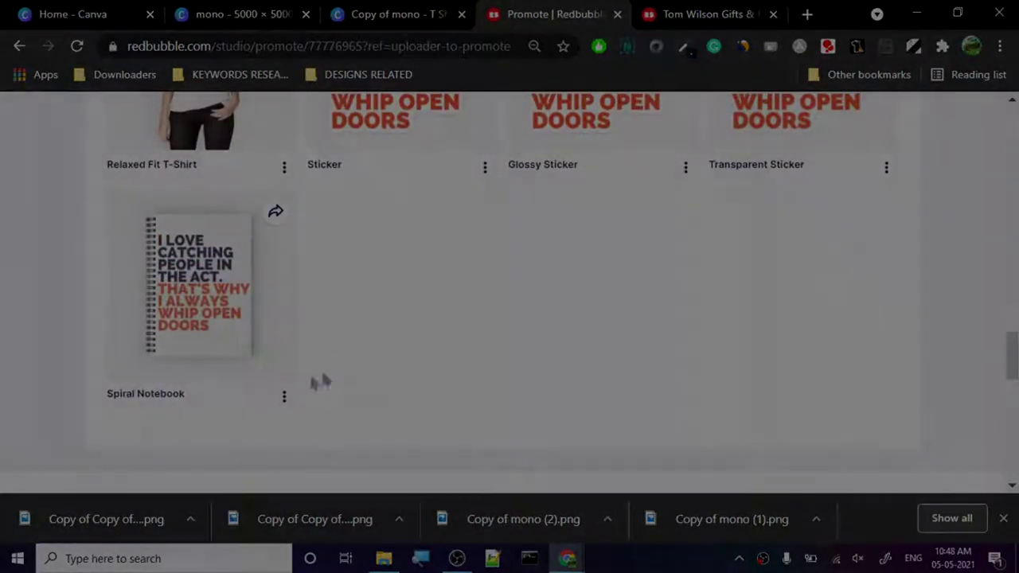